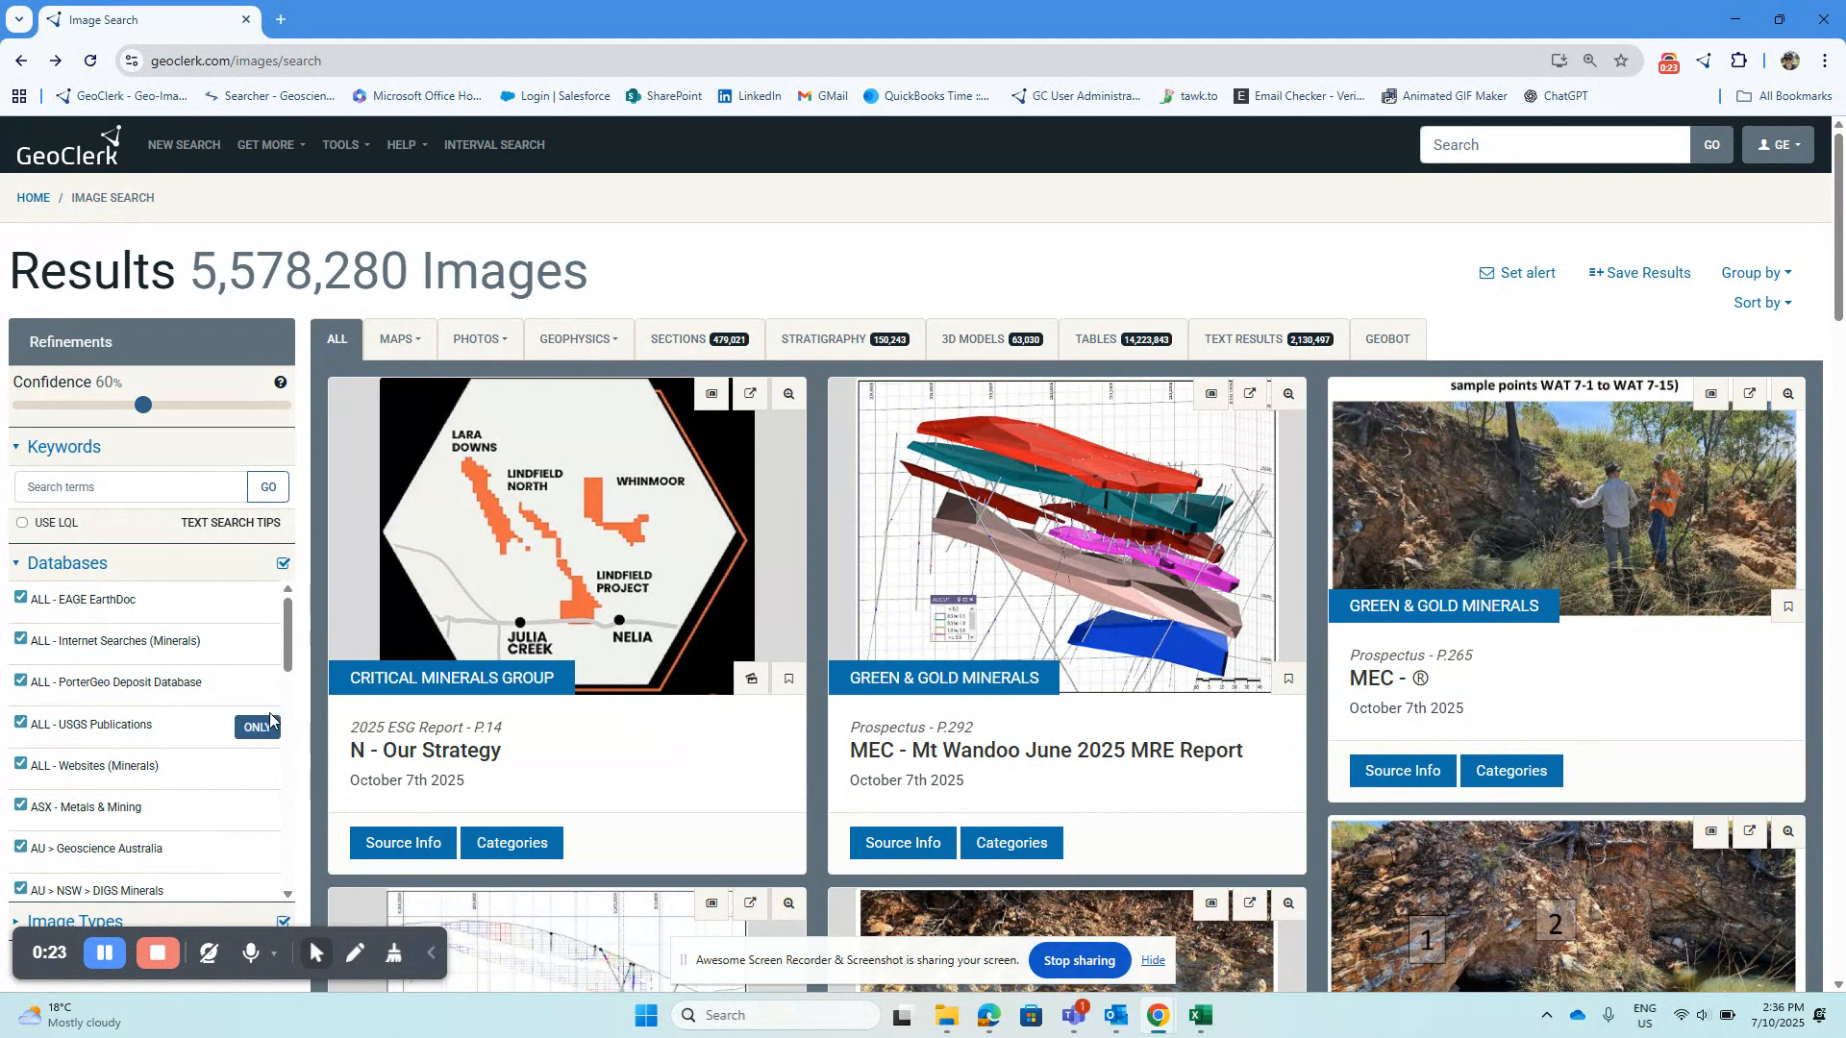
Step: Search the image database for the keyword "bygoo"
{"action": "left_click", "coordinate": [177, 493]}
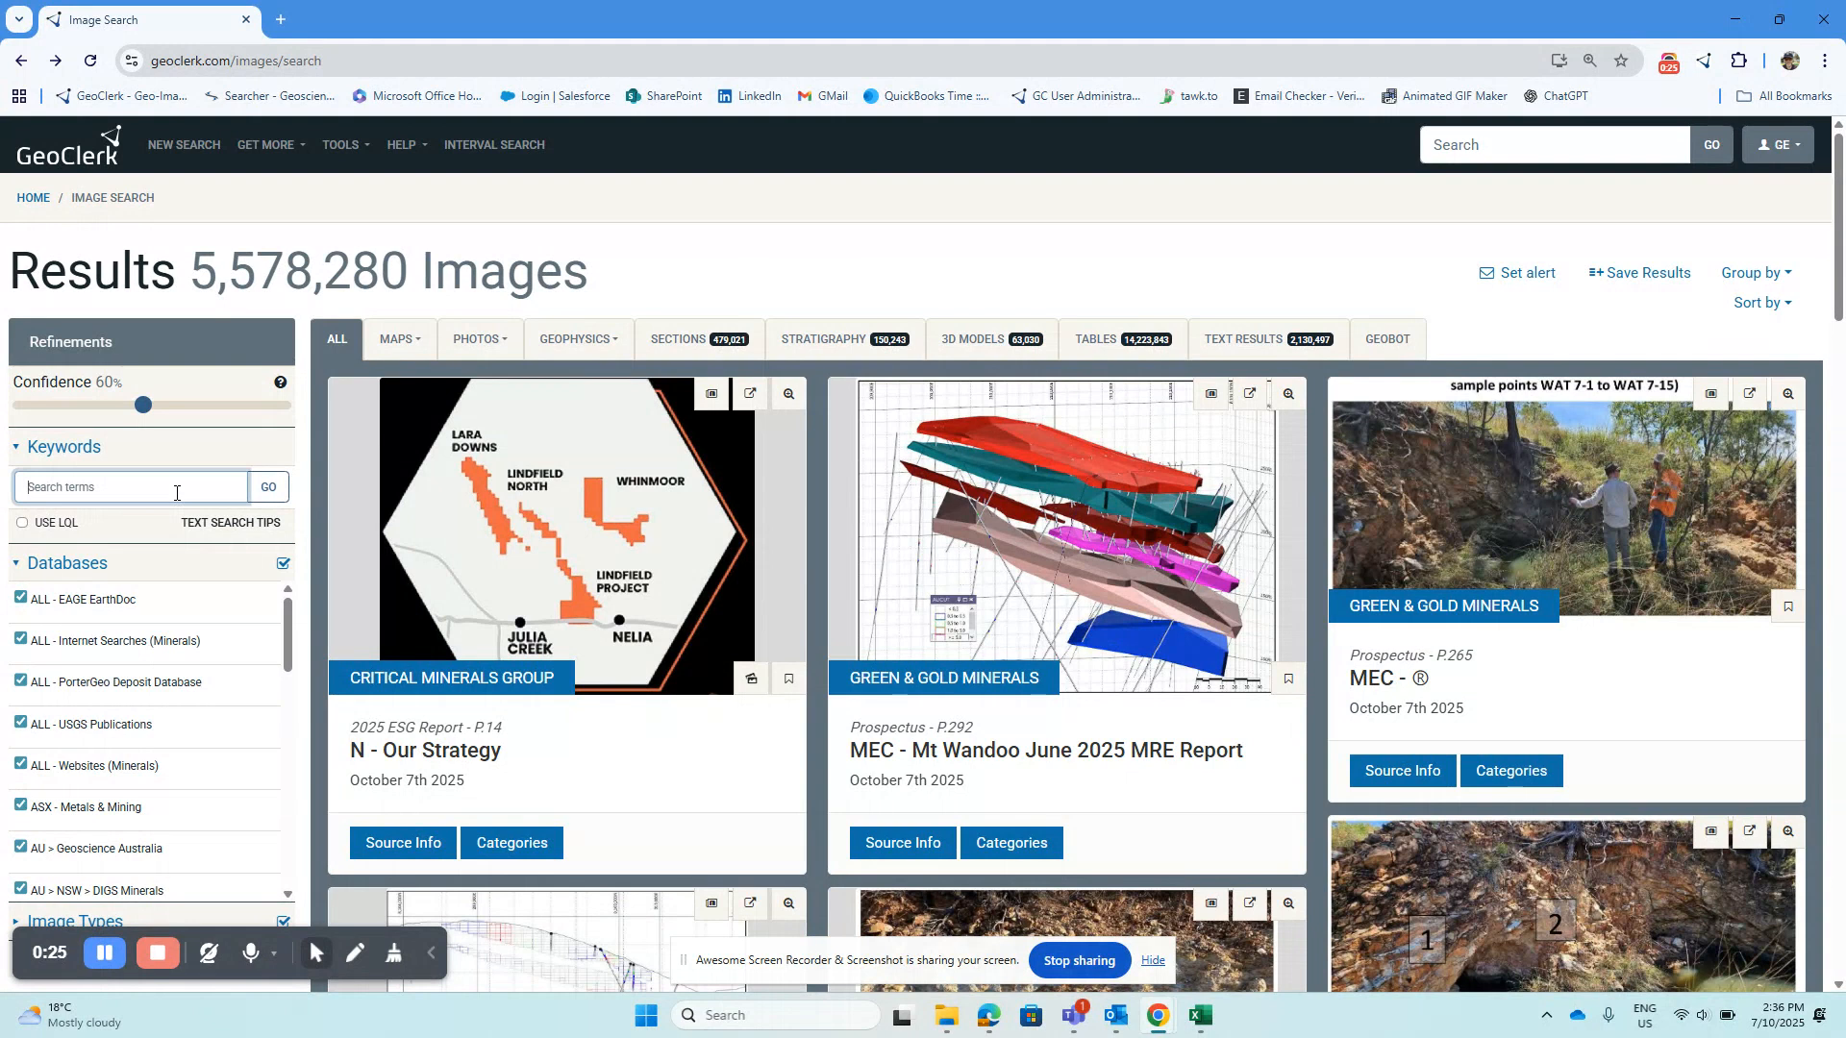
{"action": "type", "text": "bygoo"}
{"action": "key", "text": "Return"}
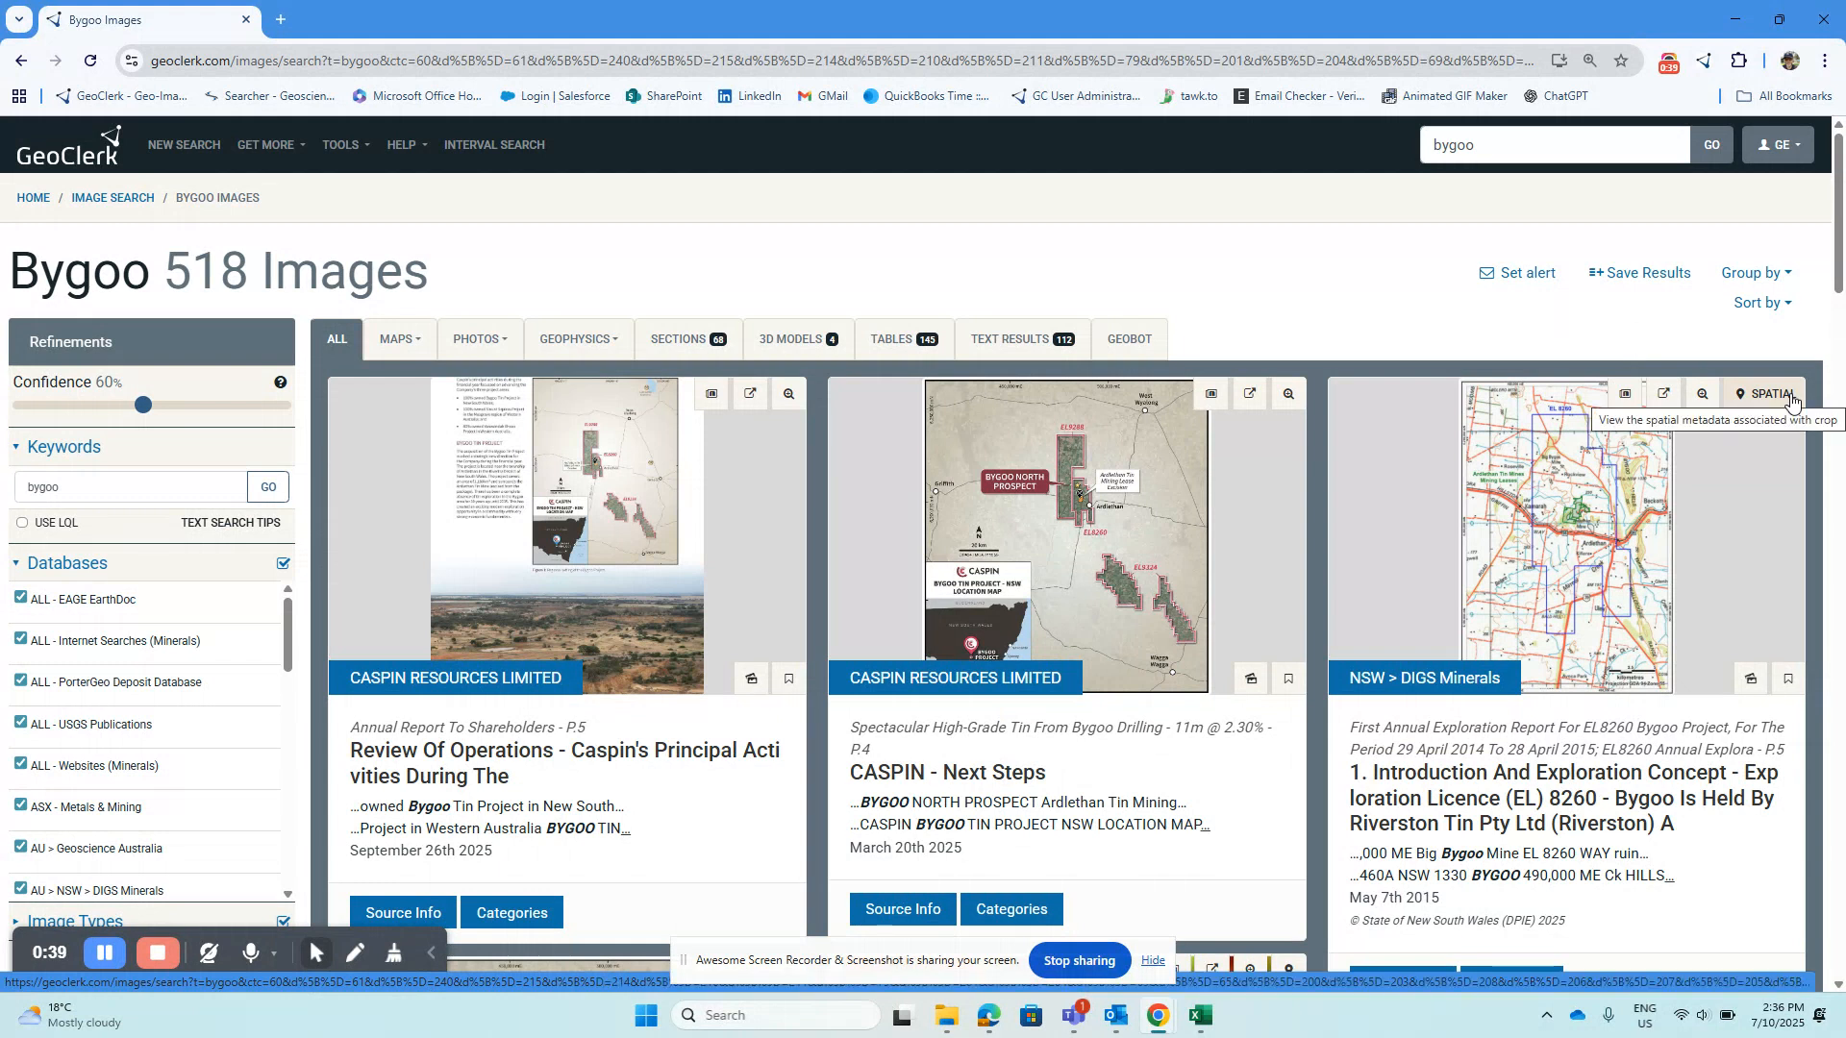
Step: Open the spatial map of the EL8260 First Annual Exploration Report result in full screen and dismiss its information popup
{"action": "left_click", "coordinate": [1769, 394]}
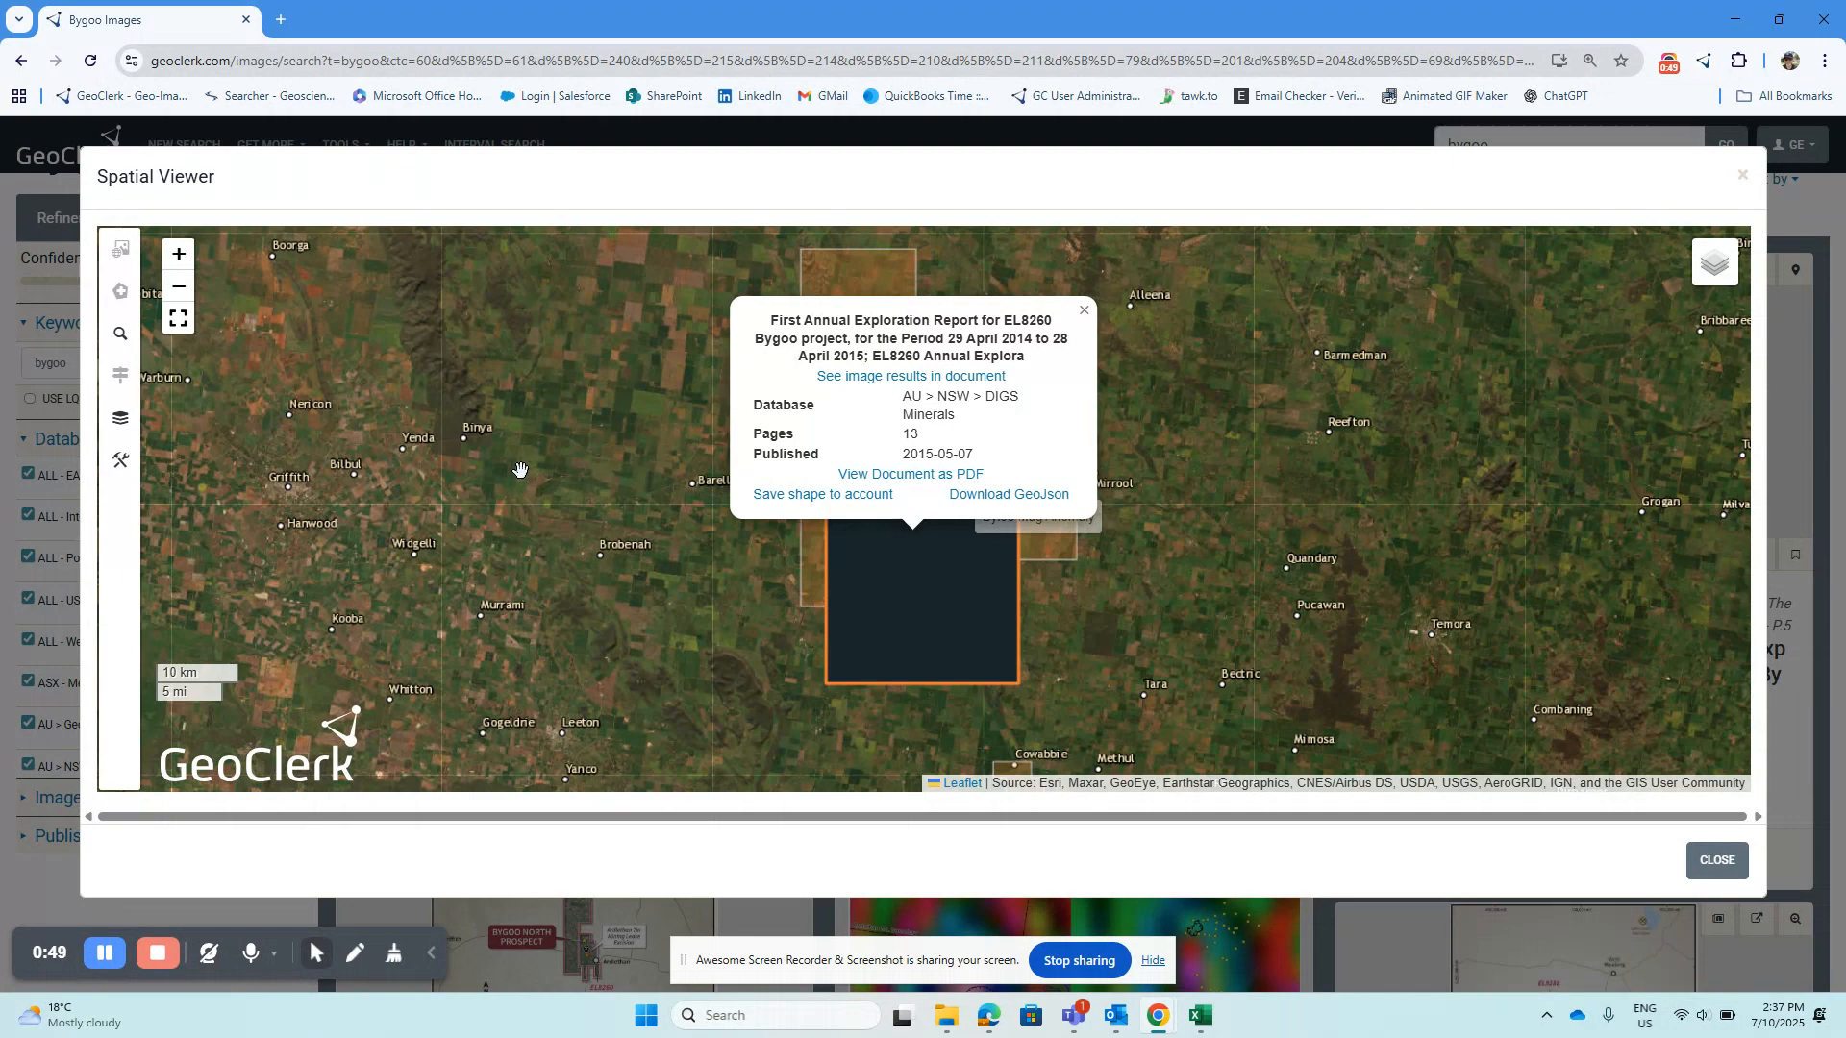
{"action": "left_click", "coordinate": [179, 318]}
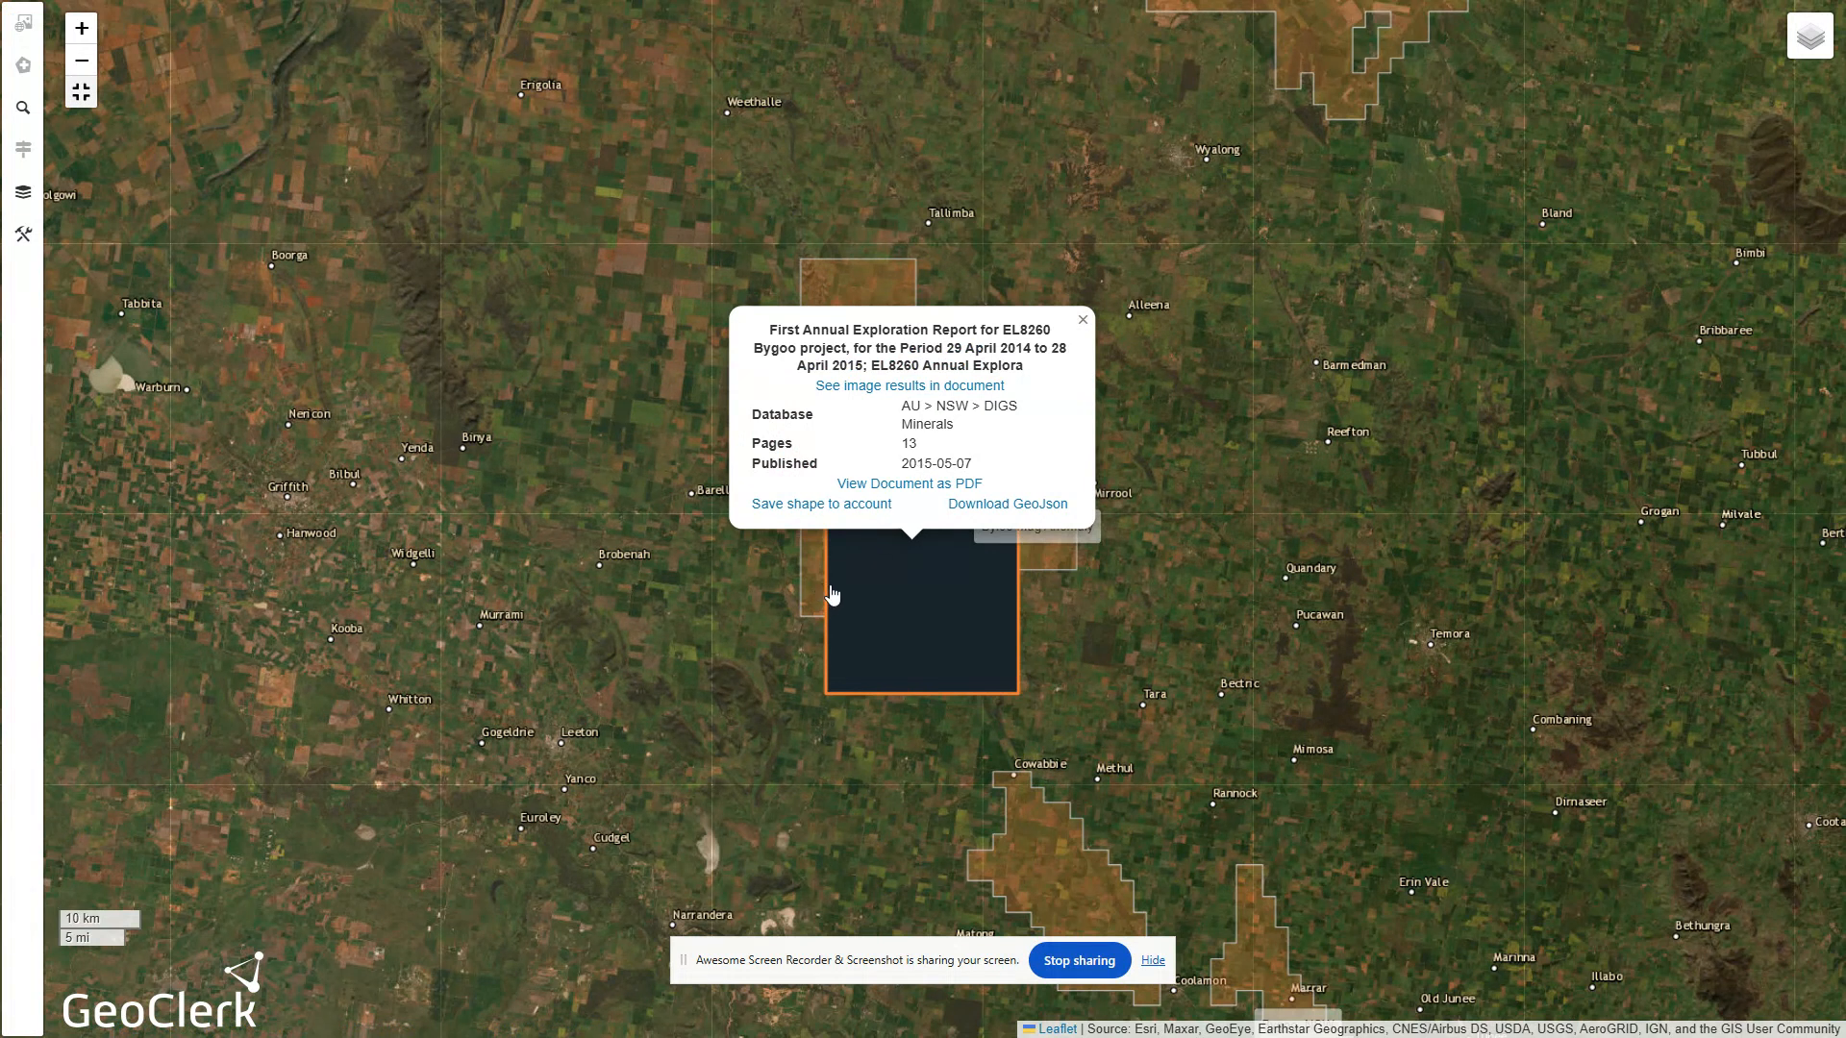
{"action": "left_click", "coordinate": [1084, 323]}
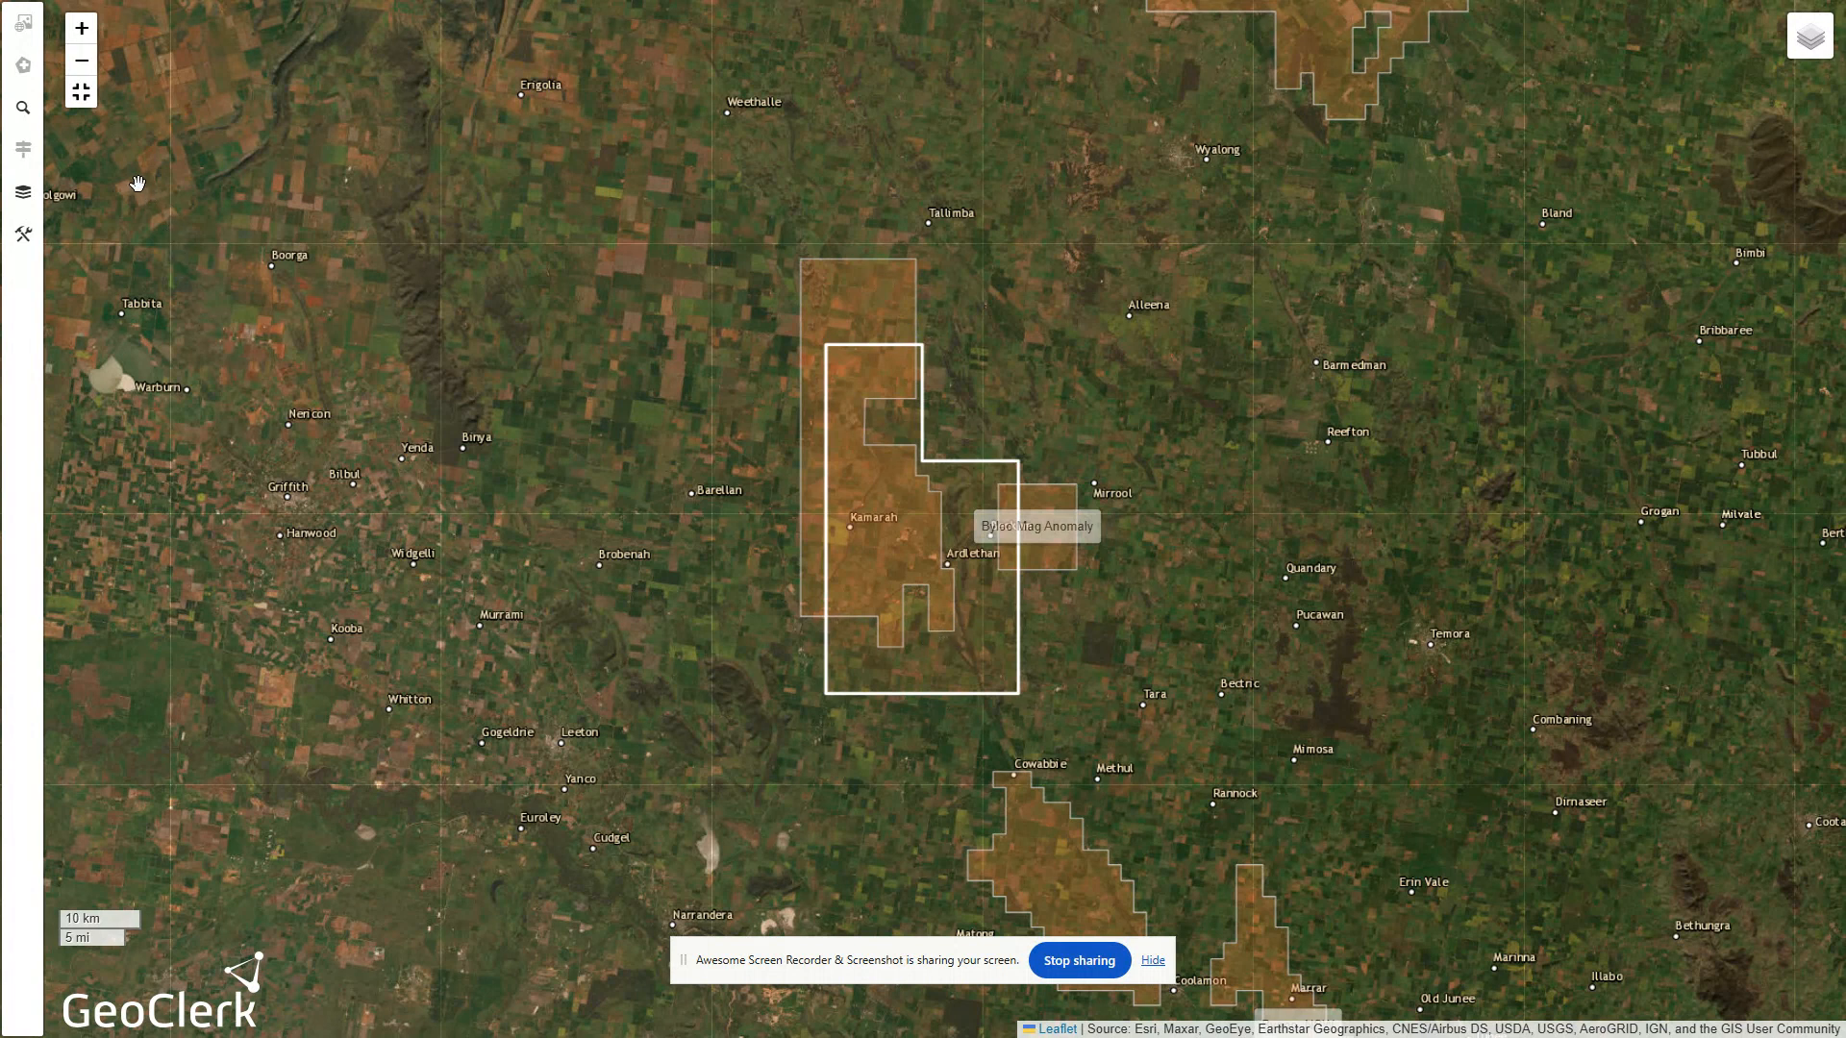
Step: Open Quick Search and examine which georeferenced images are listed for different map extents around the Bygoo tenement
{"action": "left_click", "coordinate": [23, 110]}
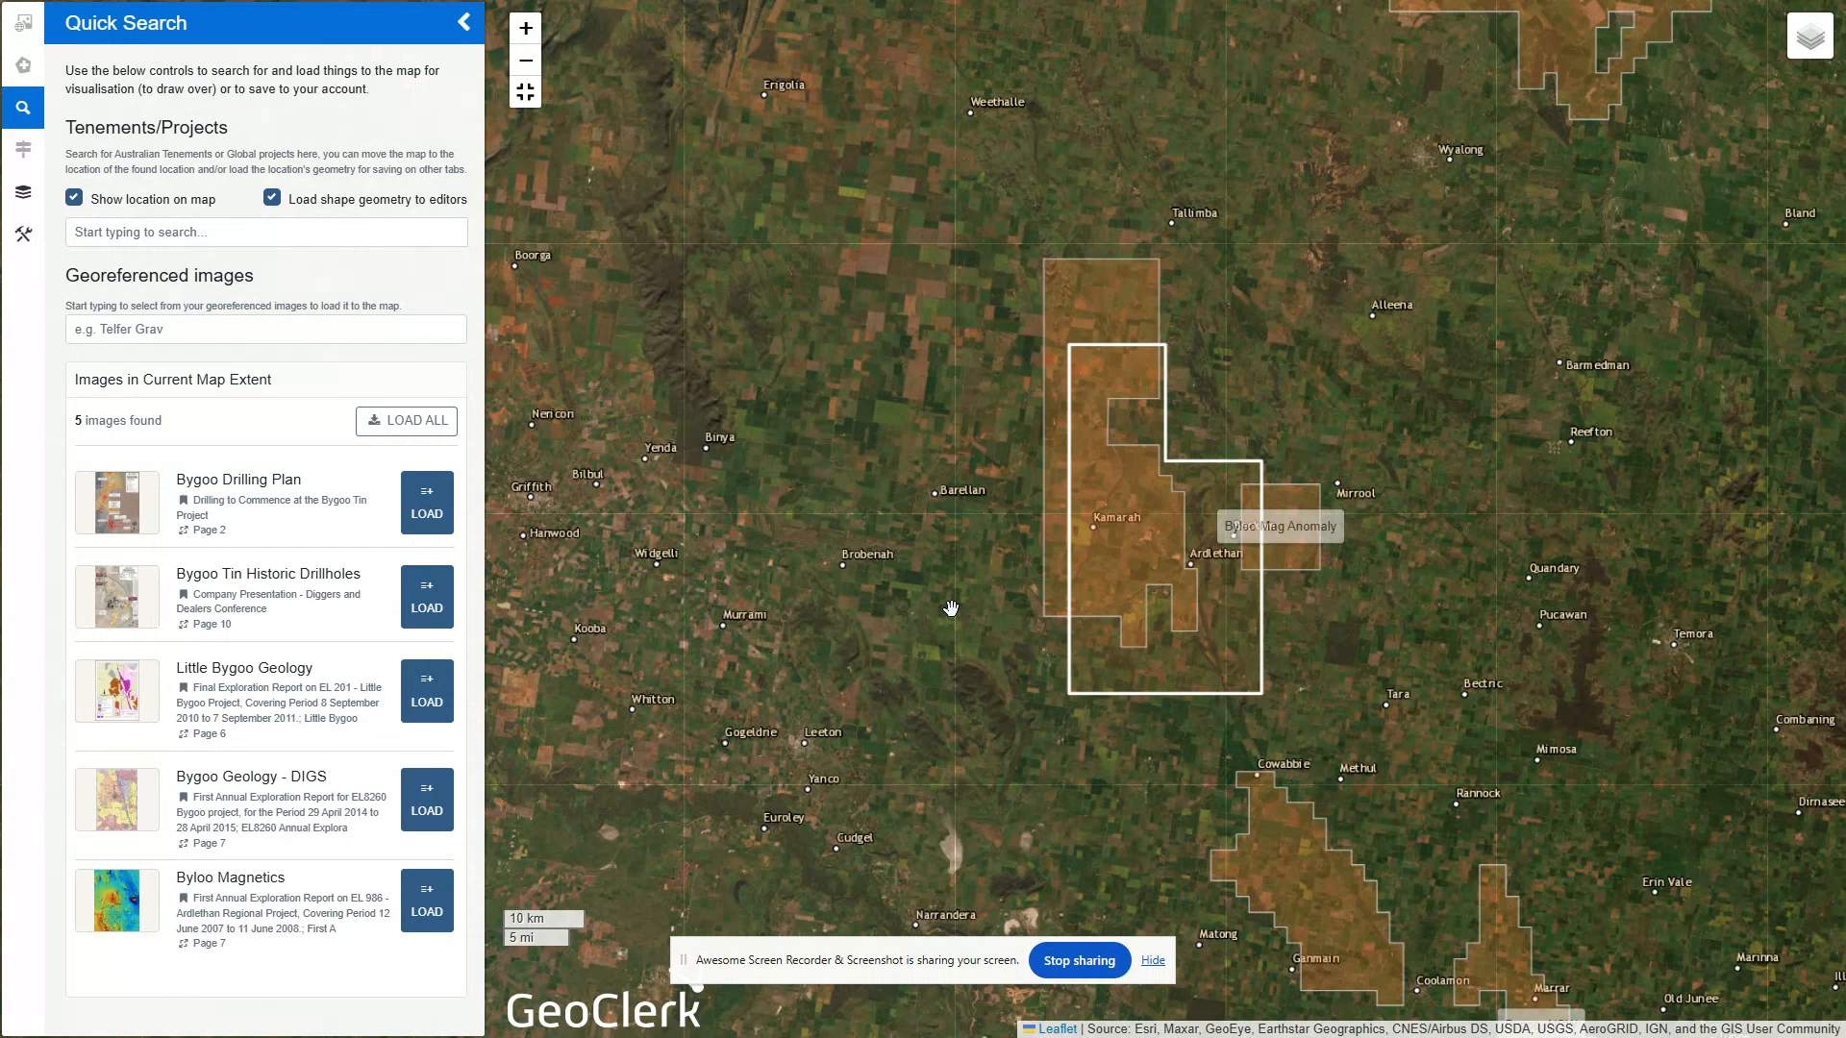
{"action": "scroll", "coordinate": [951, 607], "scroll_direction": "down", "scroll_amount": 2}
{"action": "scroll", "coordinate": [951, 607], "scroll_direction": "up", "scroll_amount": 3}
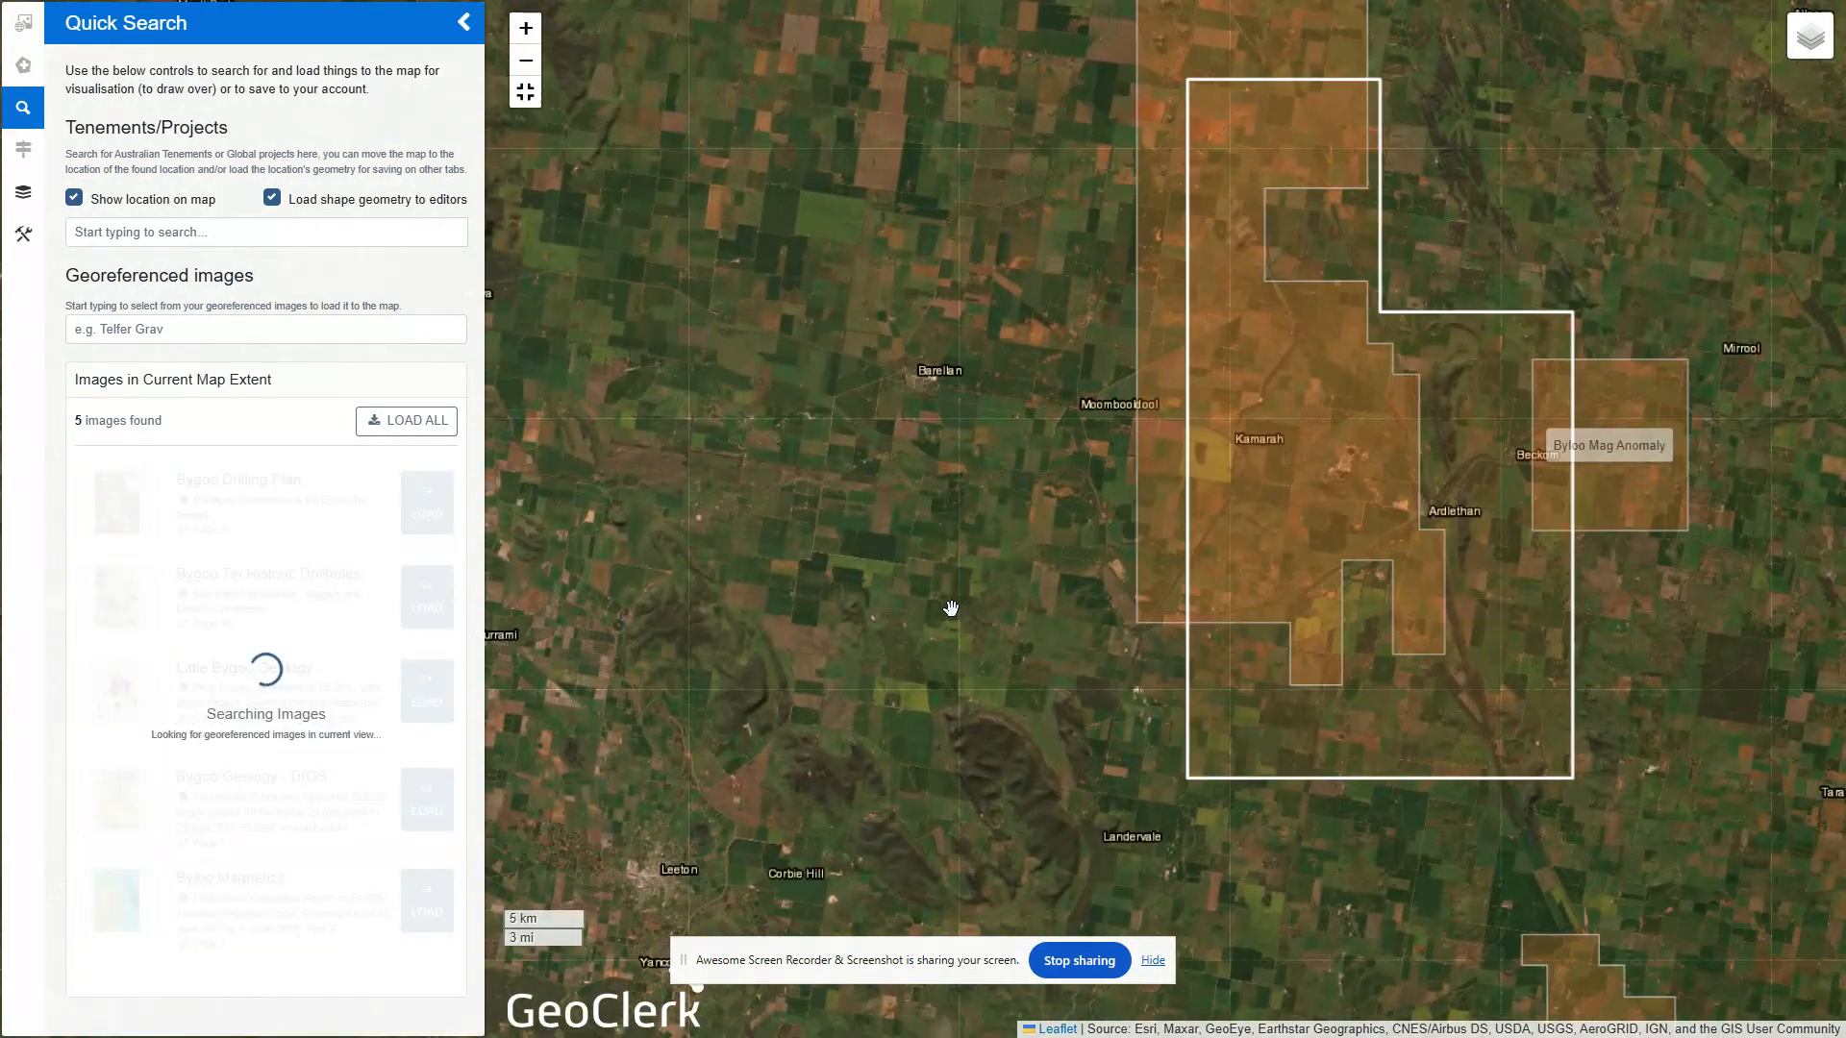
{"action": "scroll", "coordinate": [951, 608], "scroll_direction": "up", "scroll_amount": 2}
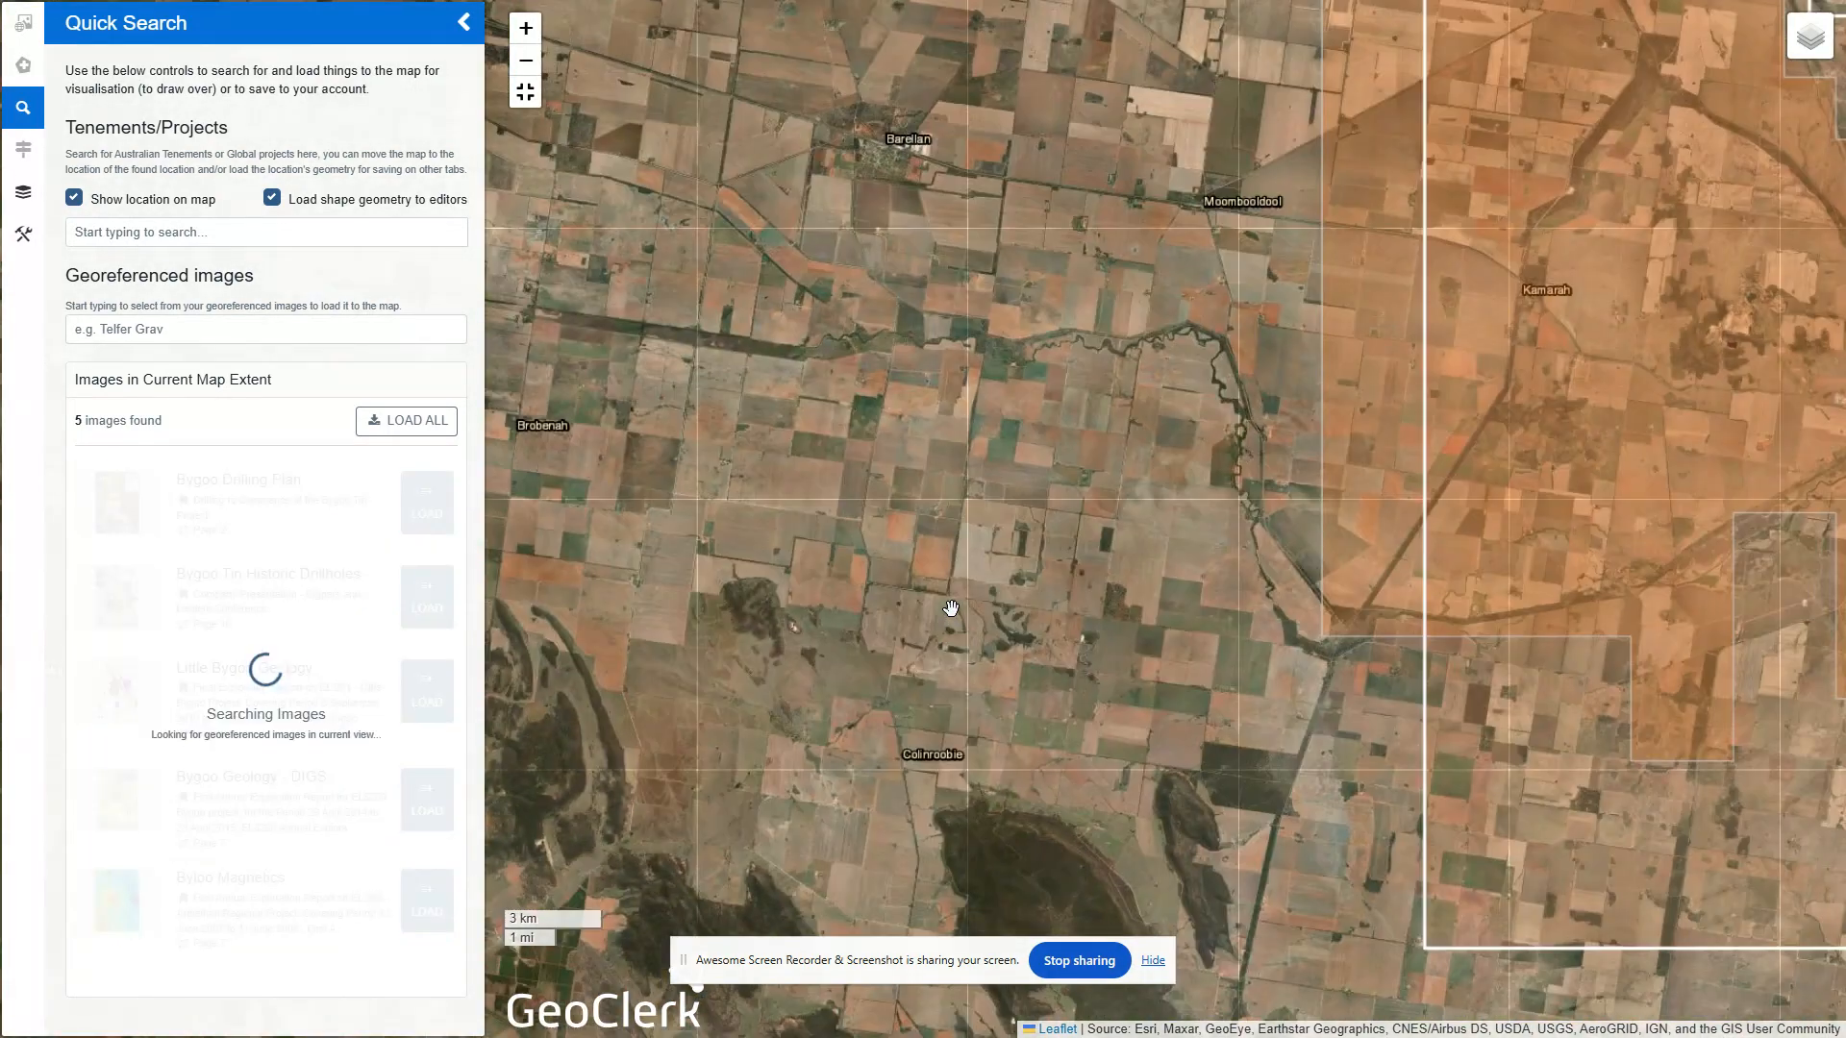
{"action": "left_click_drag", "start_coordinate": [1083, 591], "coordinate": [878, 594]}
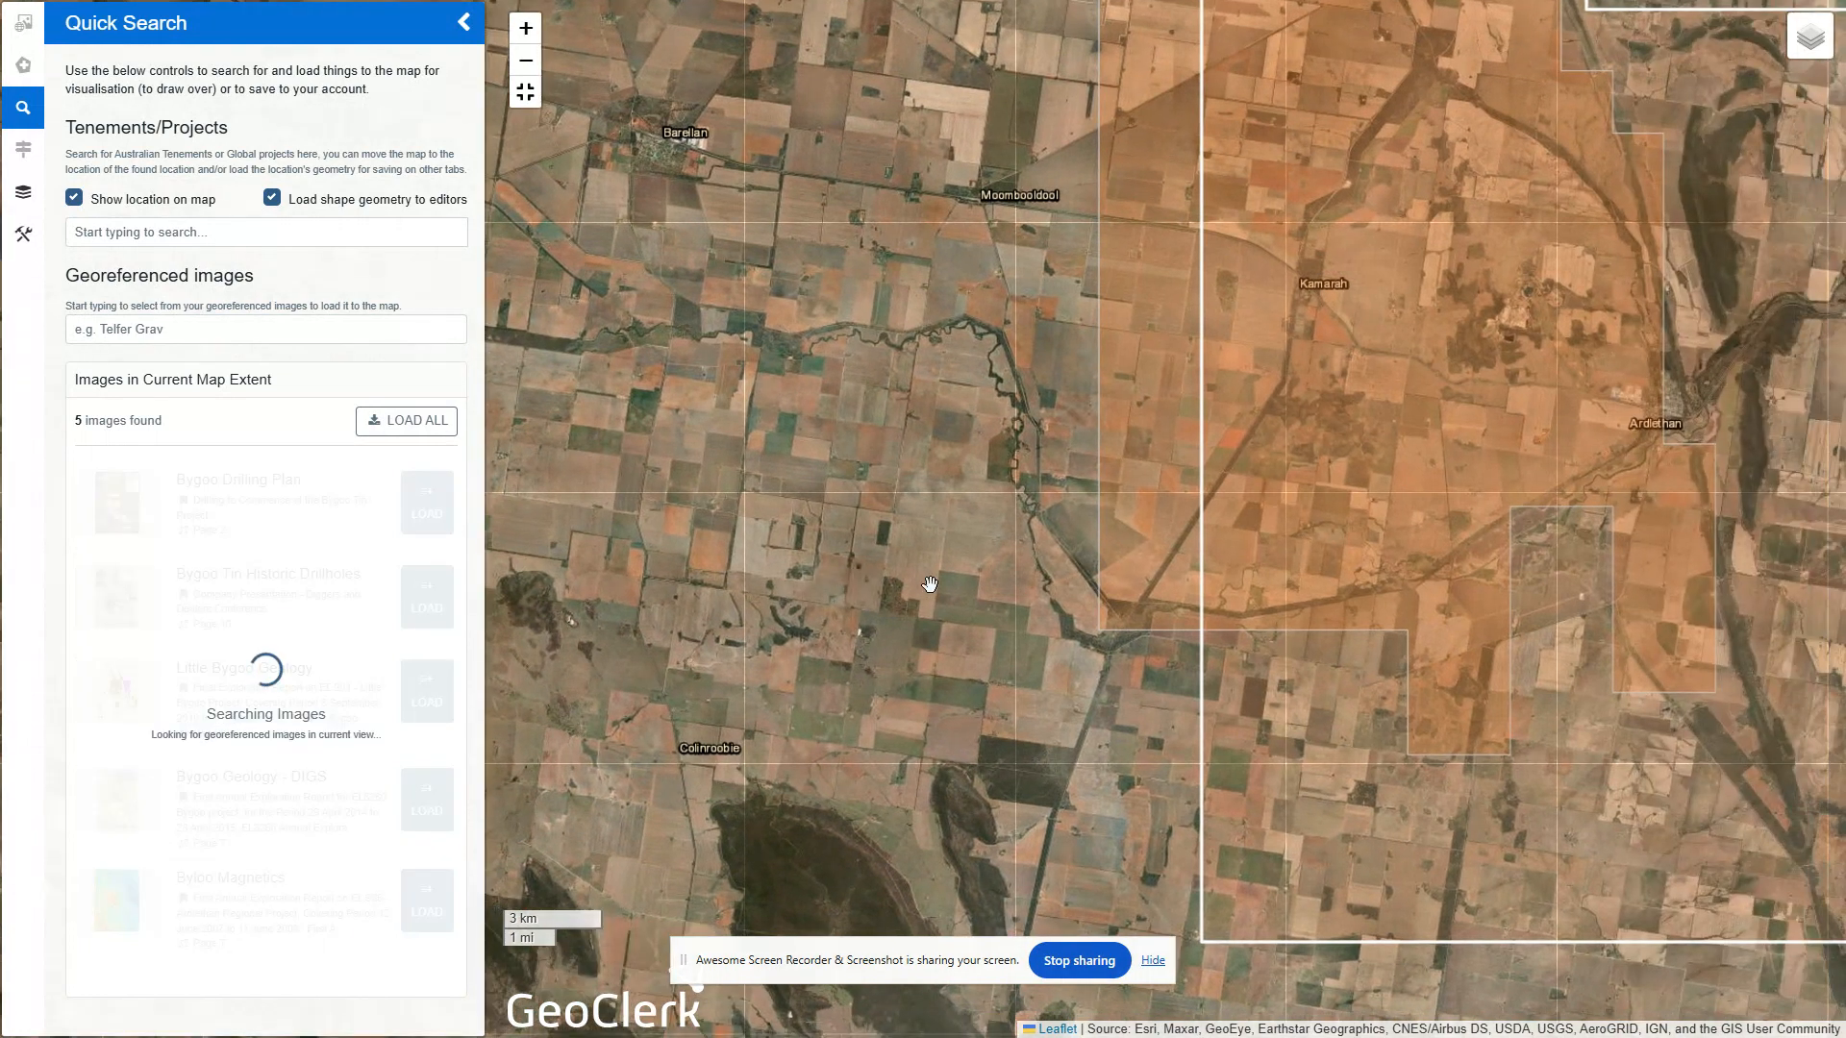
{"action": "scroll", "coordinate": [991, 583], "scroll_direction": "up", "scroll_amount": 2}
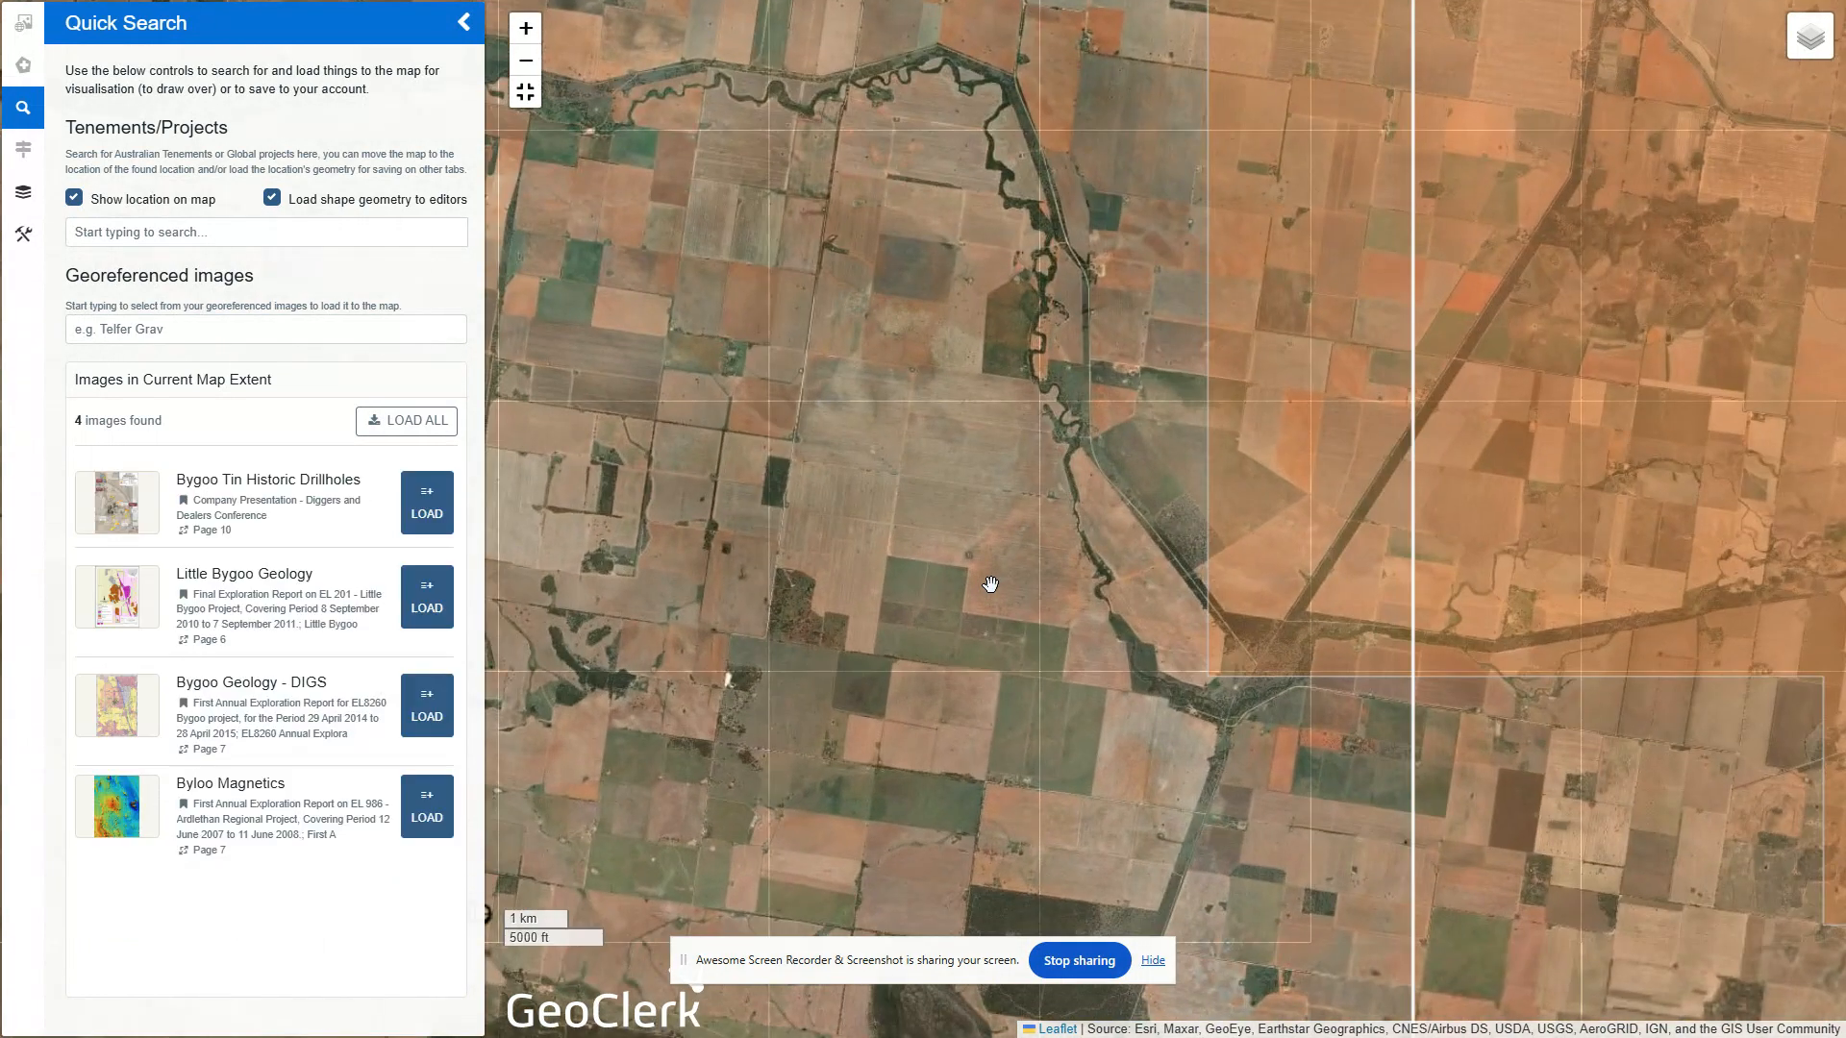
{"action": "scroll", "coordinate": [990, 584], "scroll_direction": "up", "scroll_amount": 1}
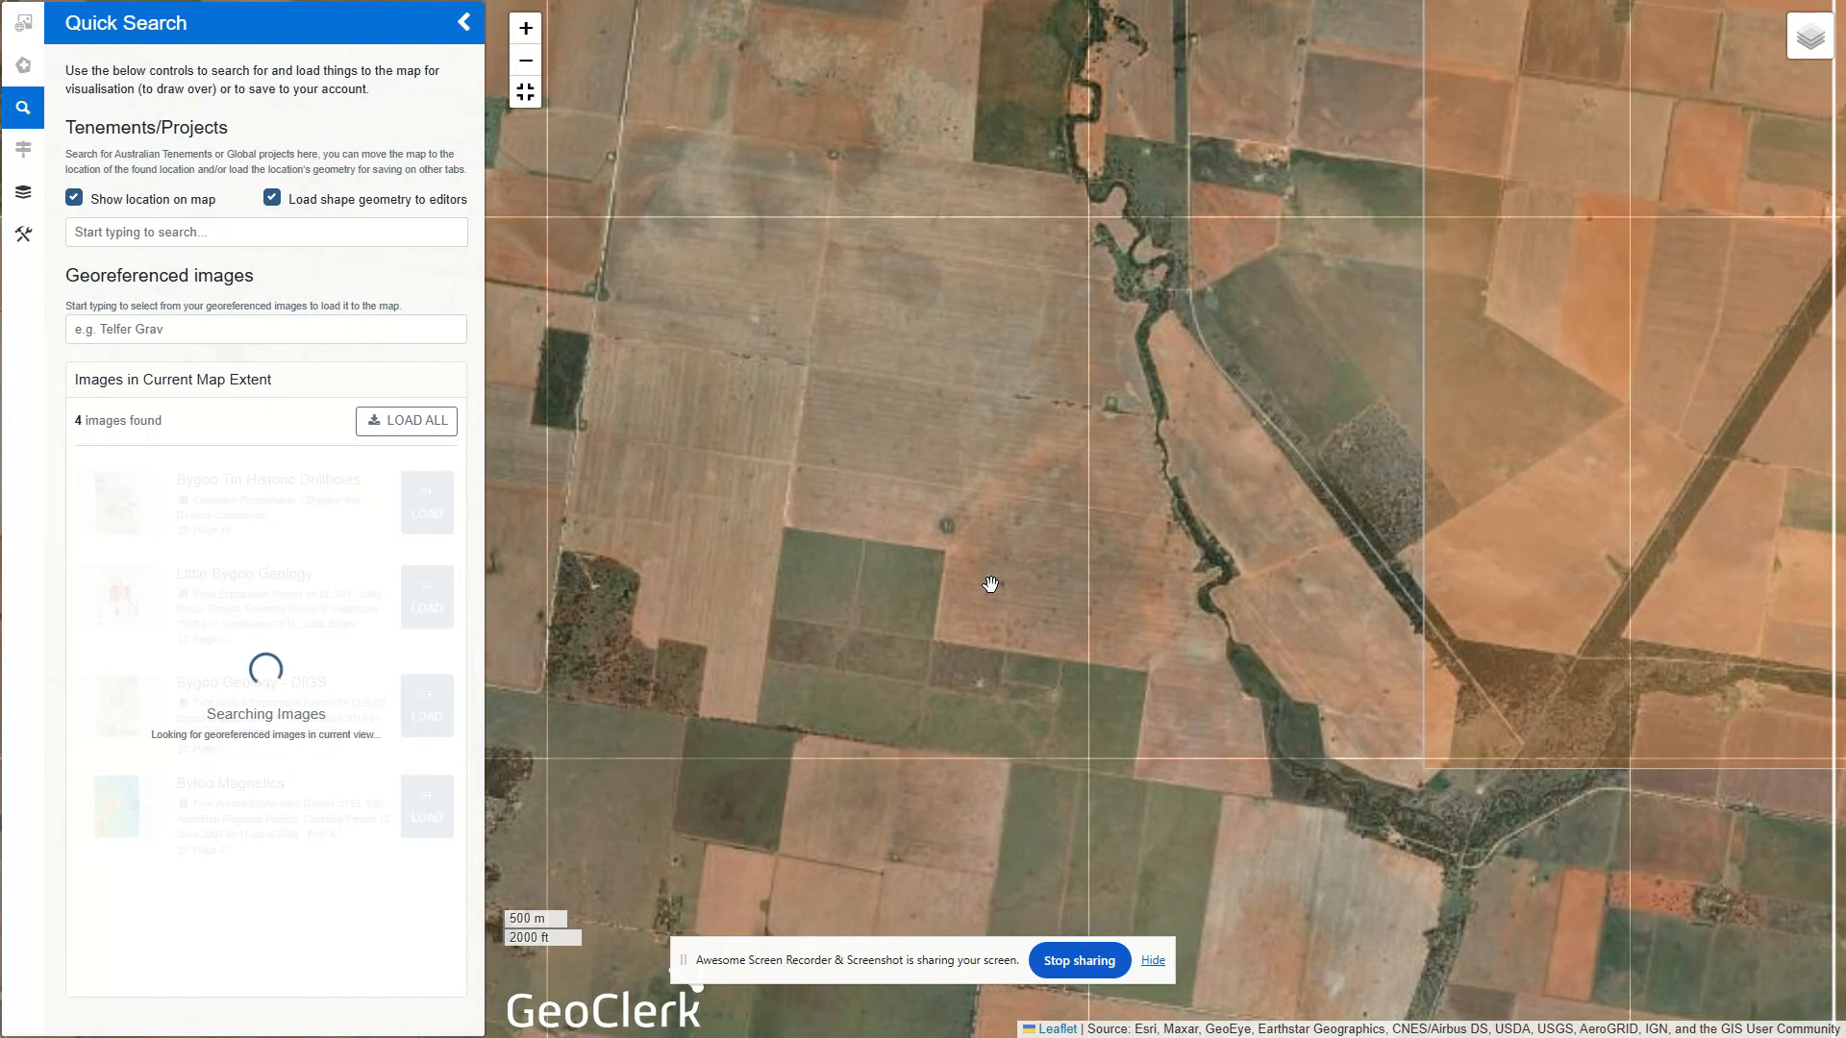
{"action": "scroll", "coordinate": [991, 584], "scroll_direction": "down", "scroll_amount": 4}
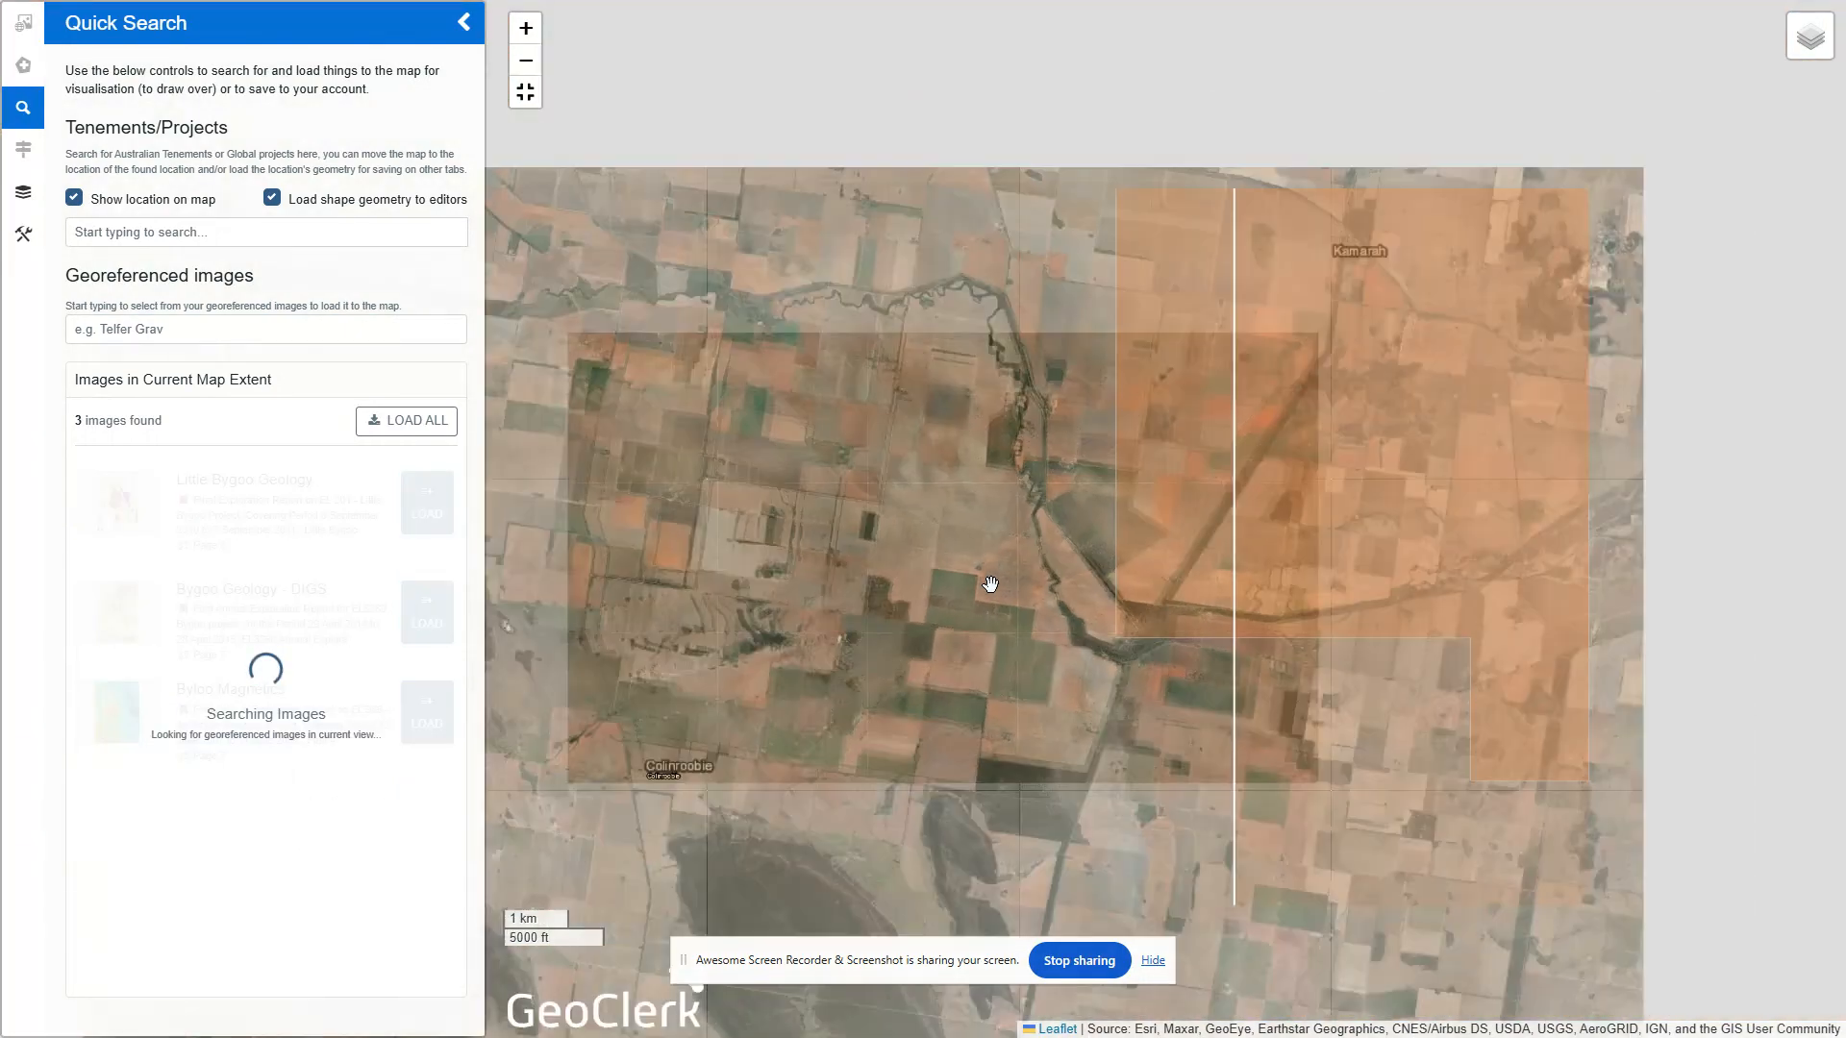
{"action": "scroll", "coordinate": [991, 583], "scroll_direction": "down", "scroll_amount": 2}
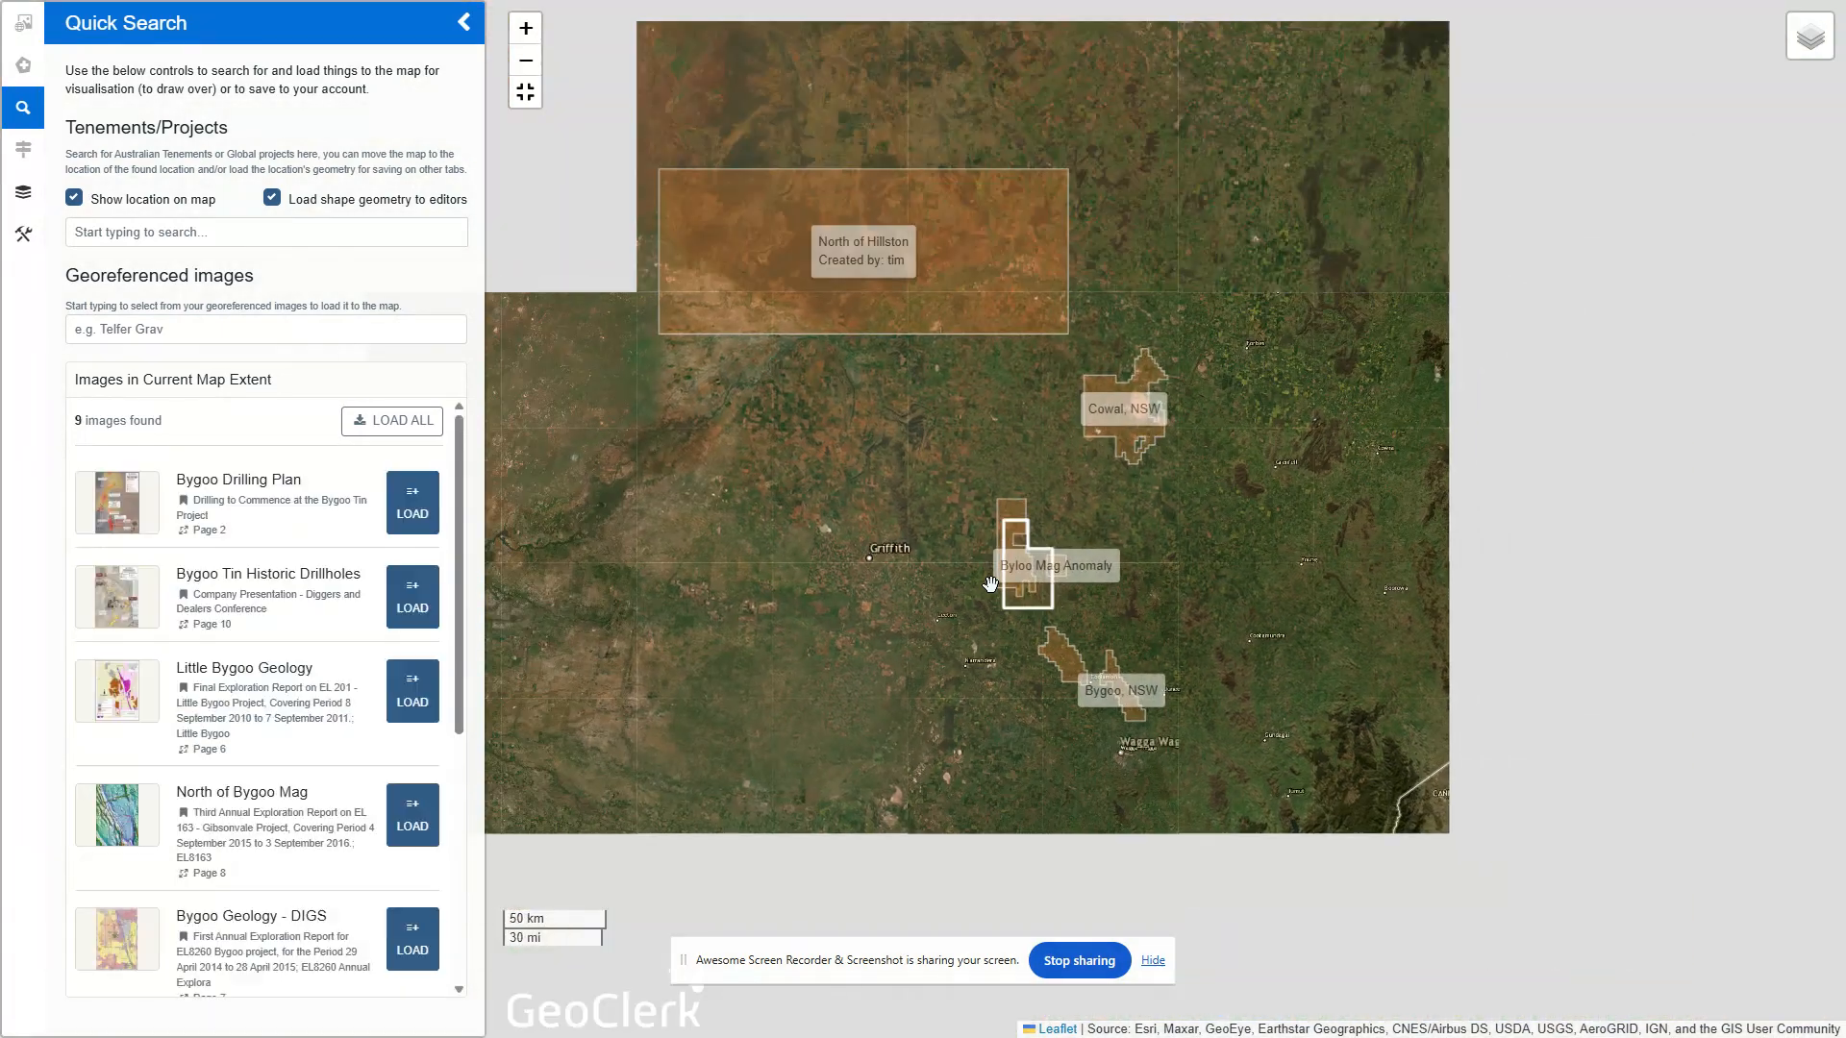
{"action": "scroll", "coordinate": [995, 586], "scroll_direction": "up", "scroll_amount": 2}
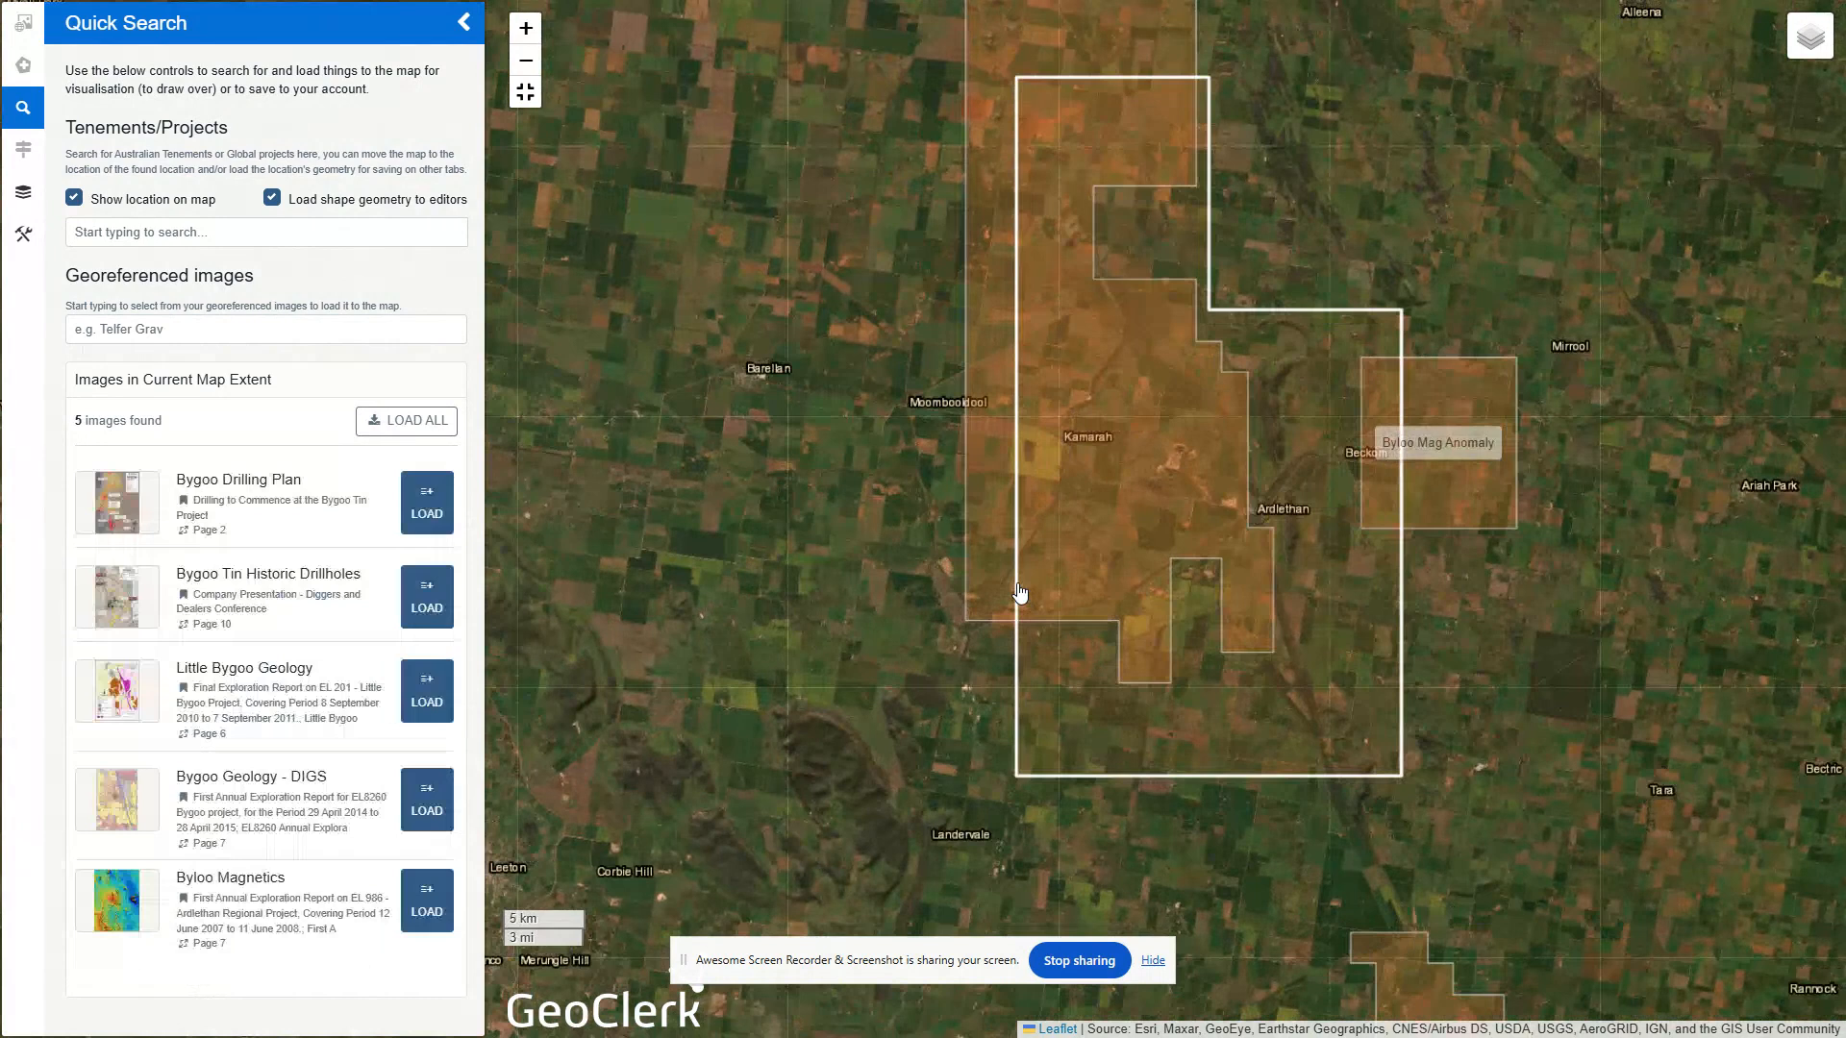
{"action": "scroll", "coordinate": [1020, 591], "scroll_direction": "down", "scroll_amount": 1}
{"action": "left_click_drag", "start_coordinate": [956, 632], "coordinate": [946, 658]}
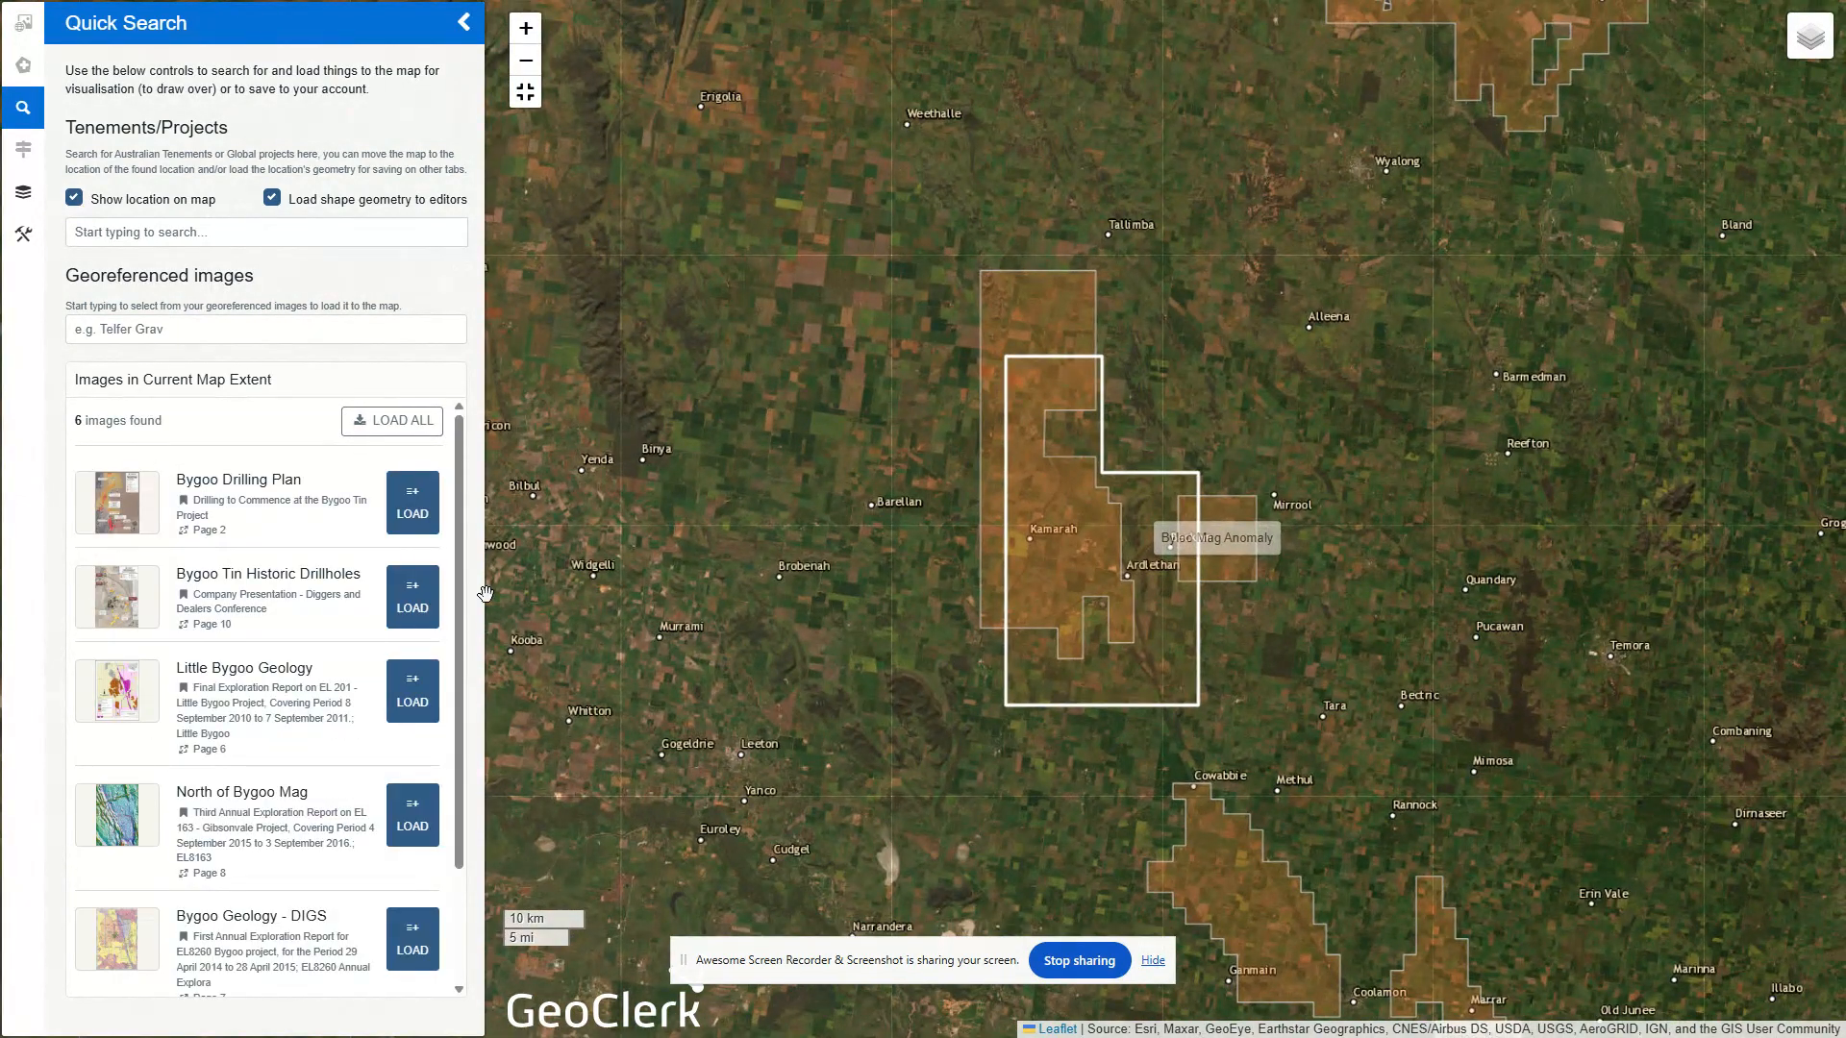
Step: Load all georeferenced images in the current map extent onto the map and open Layer Management
{"action": "left_click", "coordinate": [364, 428]}
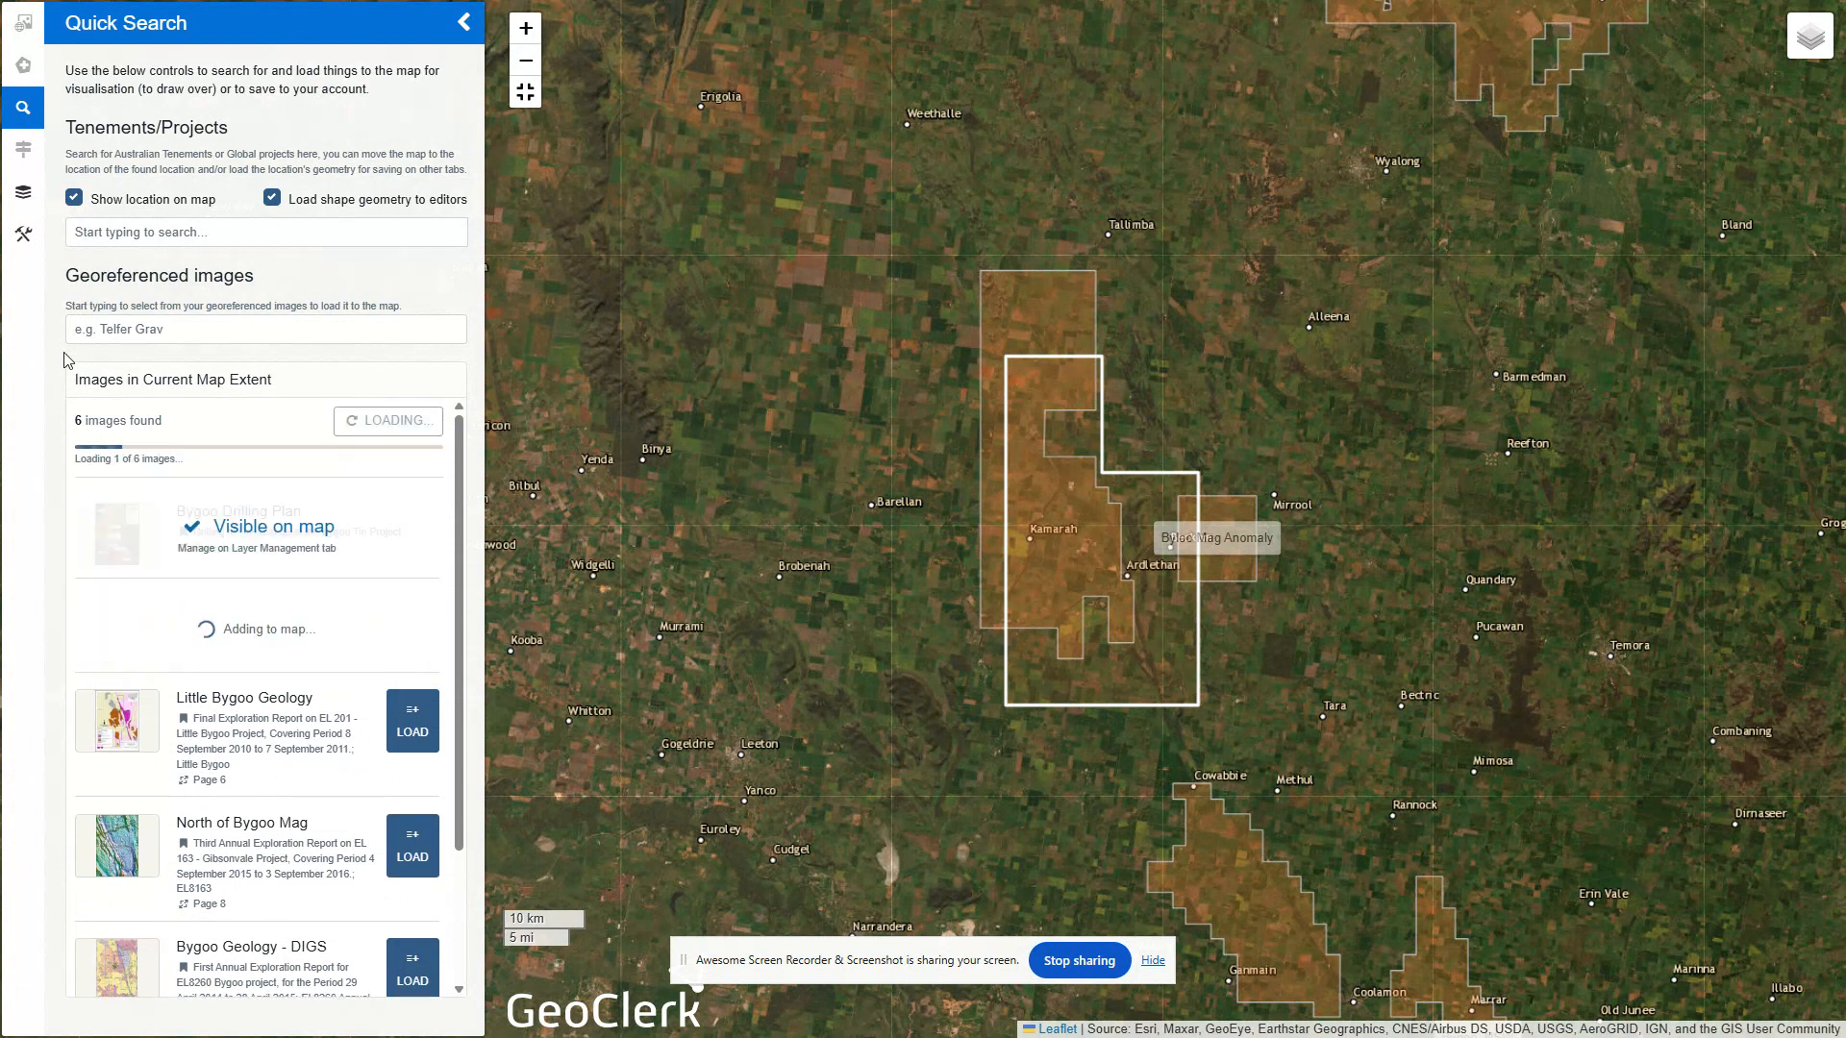
{"action": "left_click", "coordinate": [139, 328]}
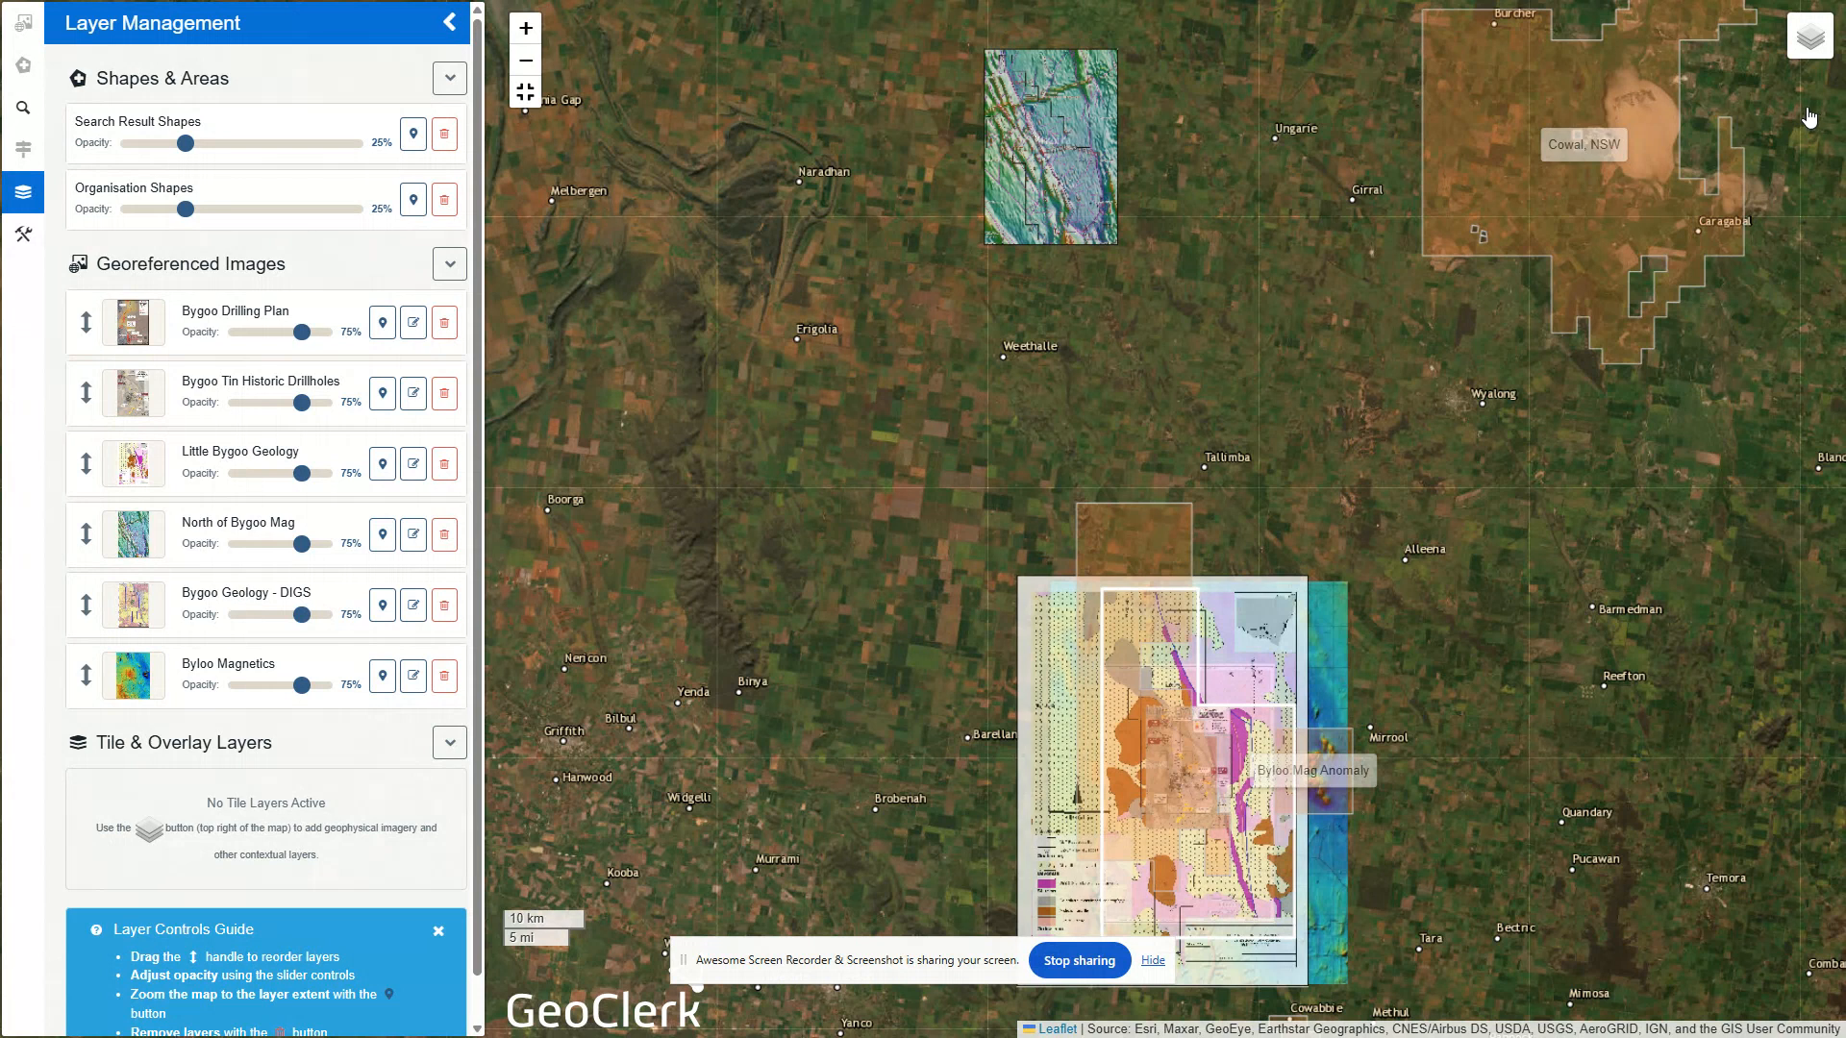
Step: Add the AU - Mineral Tenements and NSW - Drillholes overlay layers to the map
{"action": "mouse_move", "coordinate": [1804, 47]}
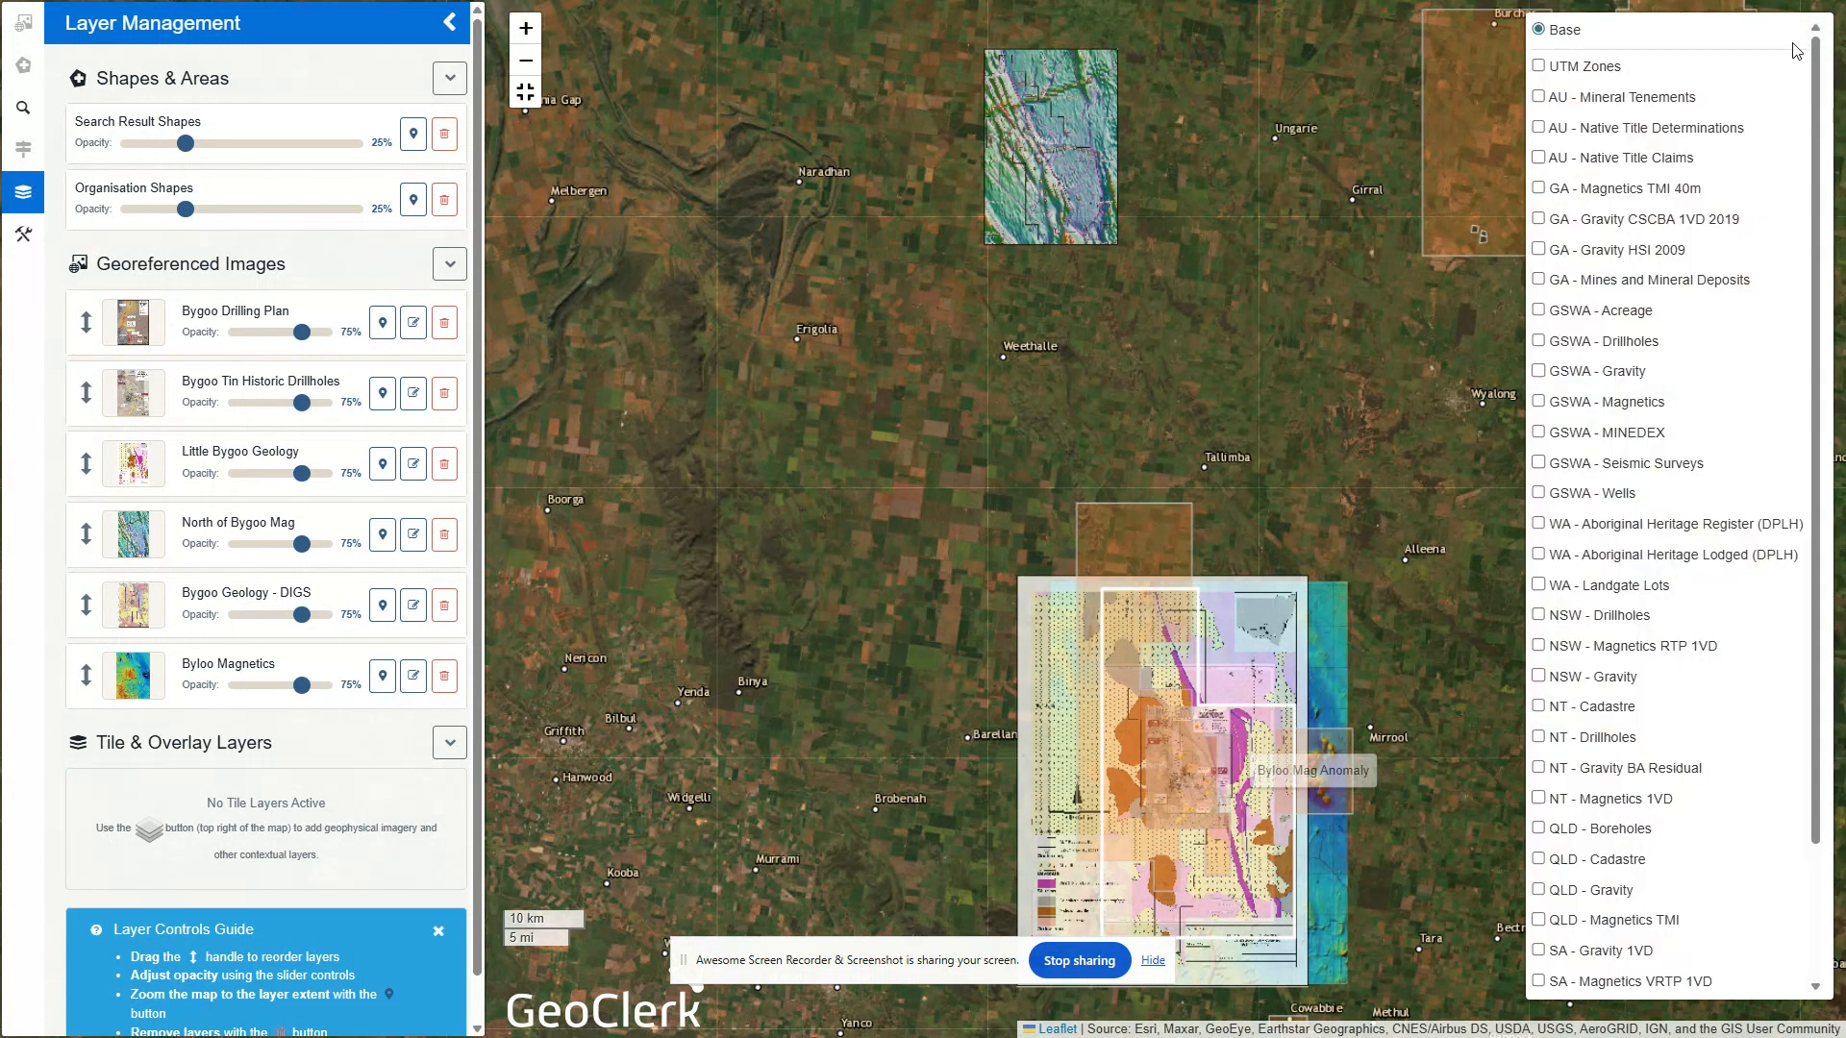
{"action": "left_click", "coordinate": [1613, 103]}
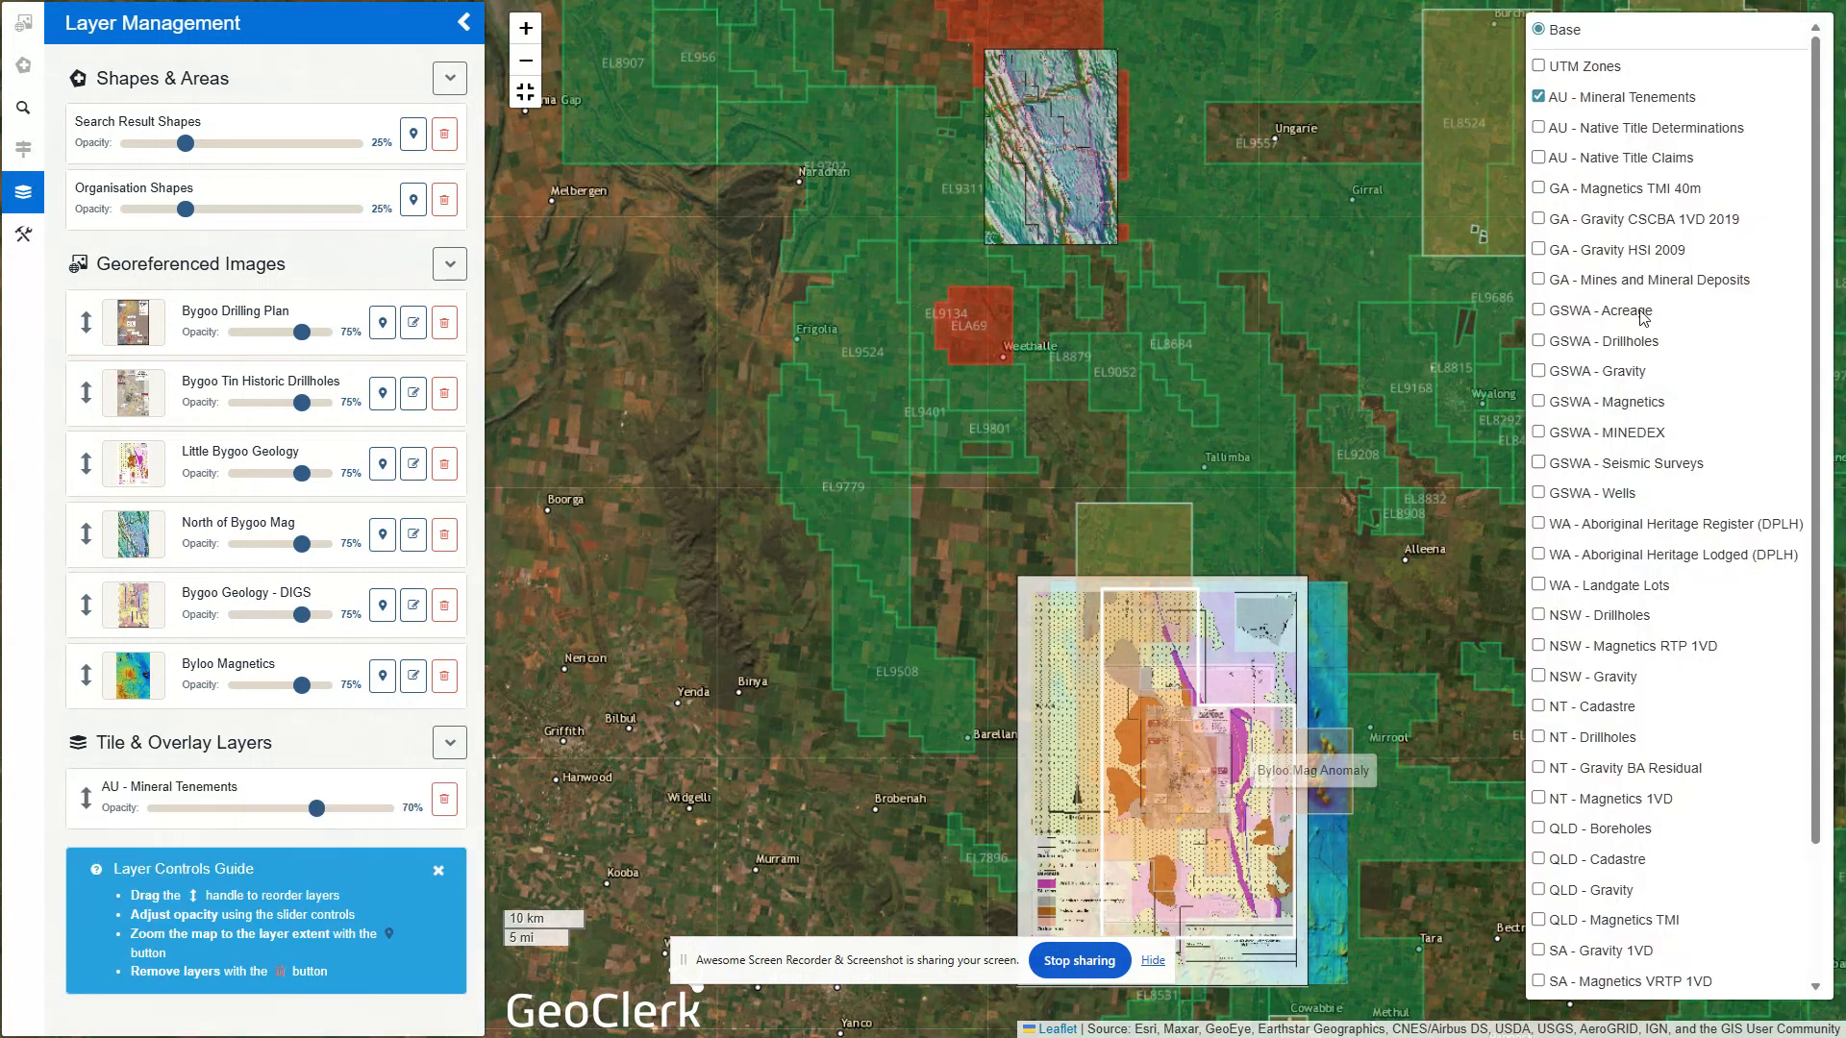
{"action": "left_click", "coordinate": [1552, 621]}
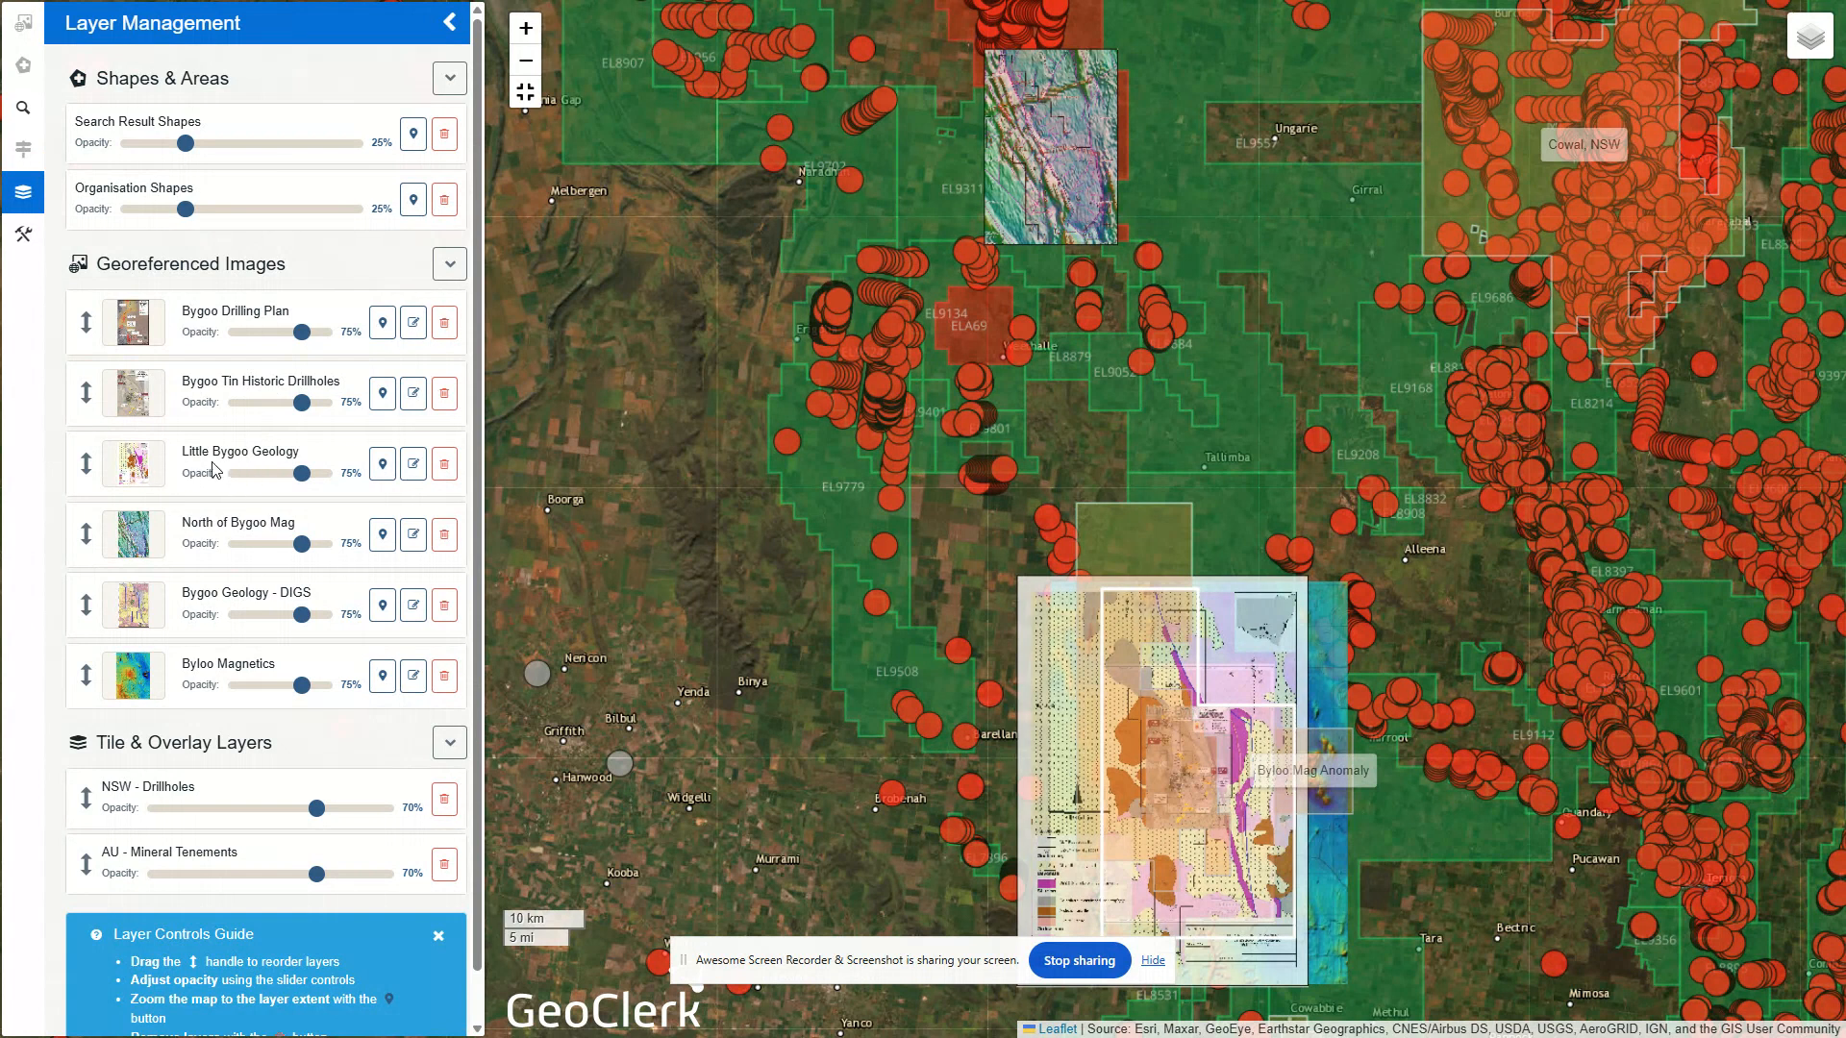
Step: Fit the map to the Little Bygoo Geology image and set the opacity of NSW - Drillholes to 57% and AU - Mineral Tenements to 47%
{"action": "left_click", "coordinate": [382, 465]}
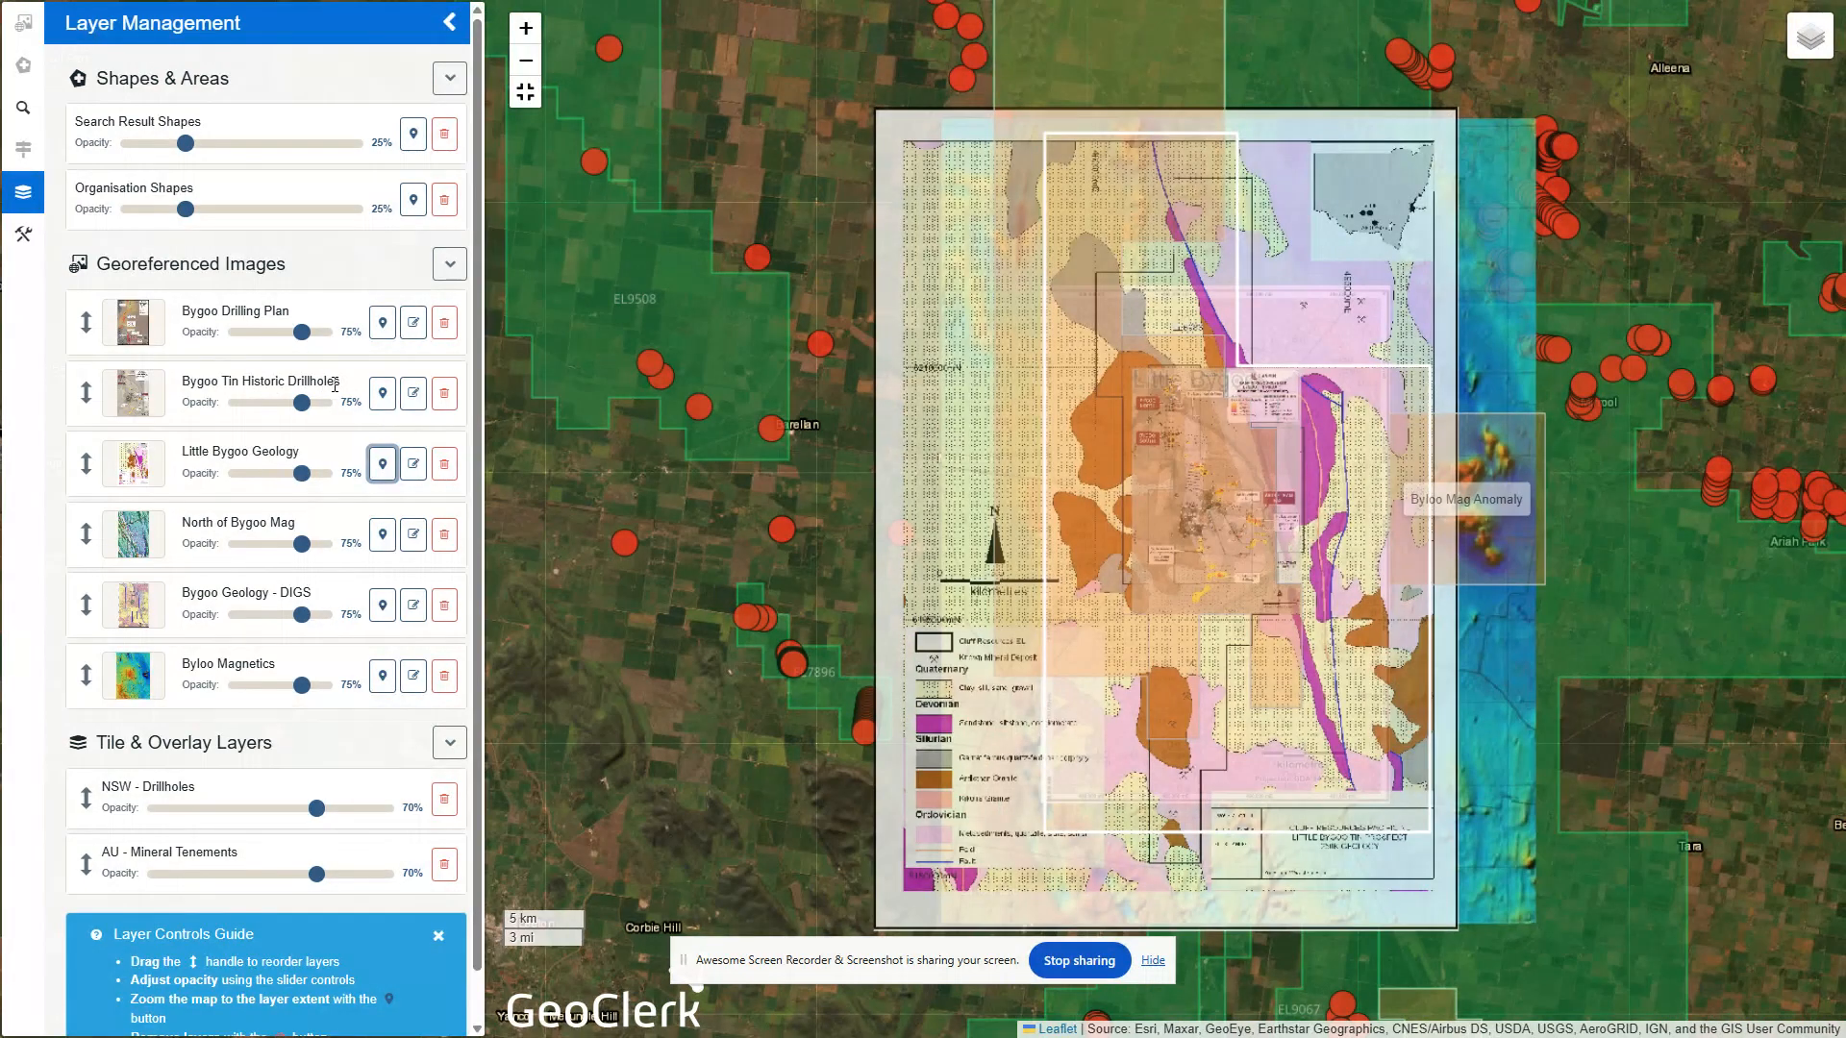
{"action": "left_click", "coordinate": [379, 397]}
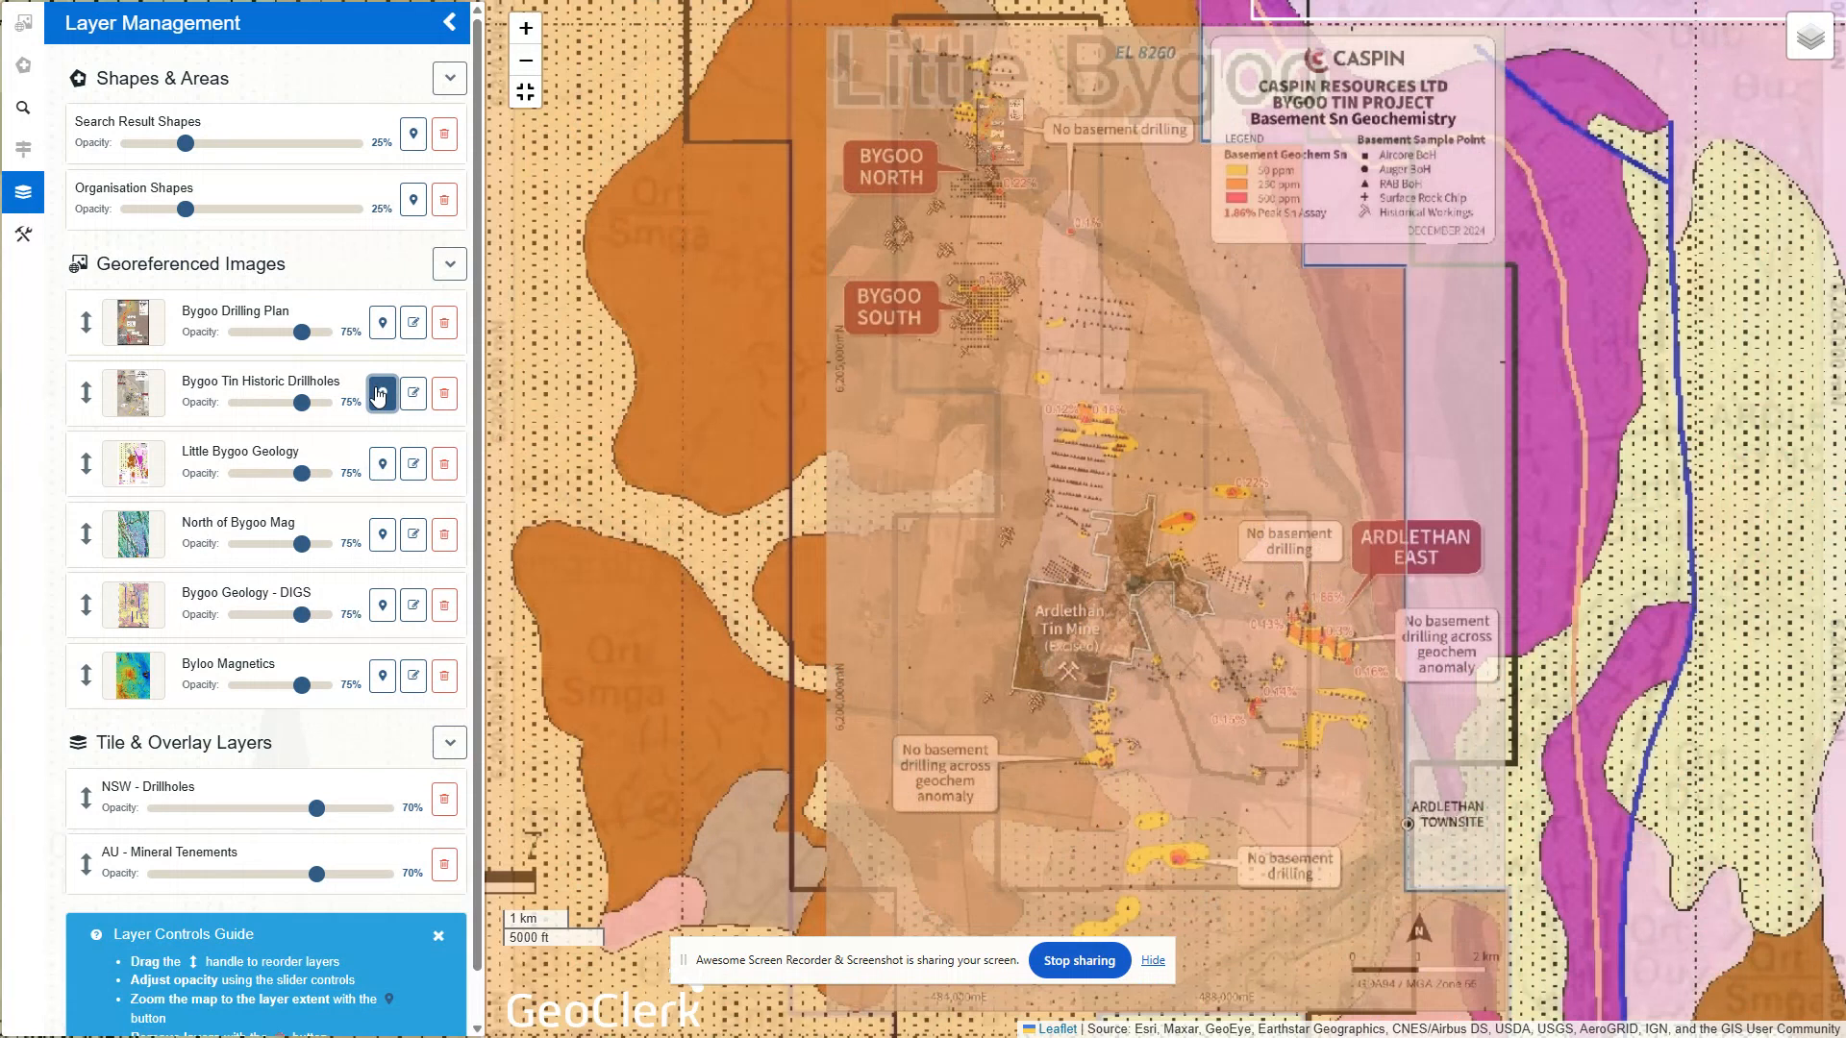
{"action": "left_click", "coordinate": [382, 464]}
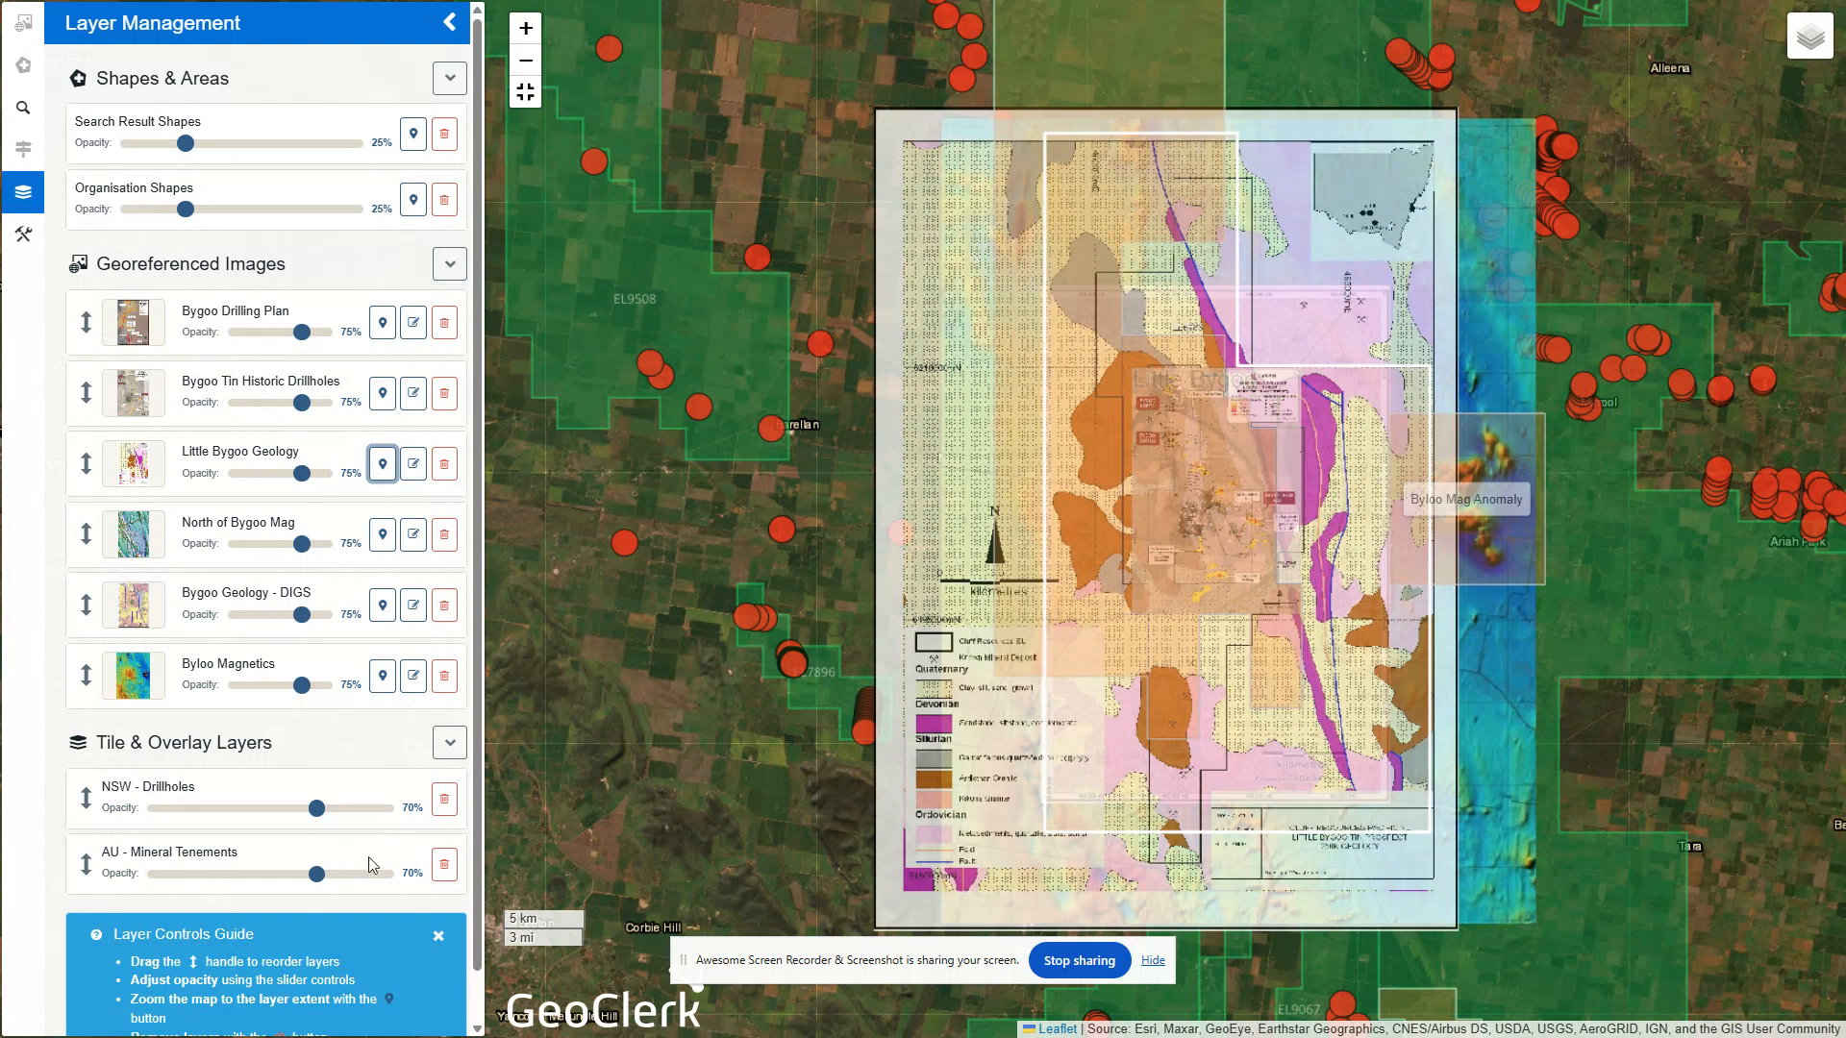
{"action": "left_click_drag", "start_coordinate": [318, 817], "coordinate": [264, 881]}
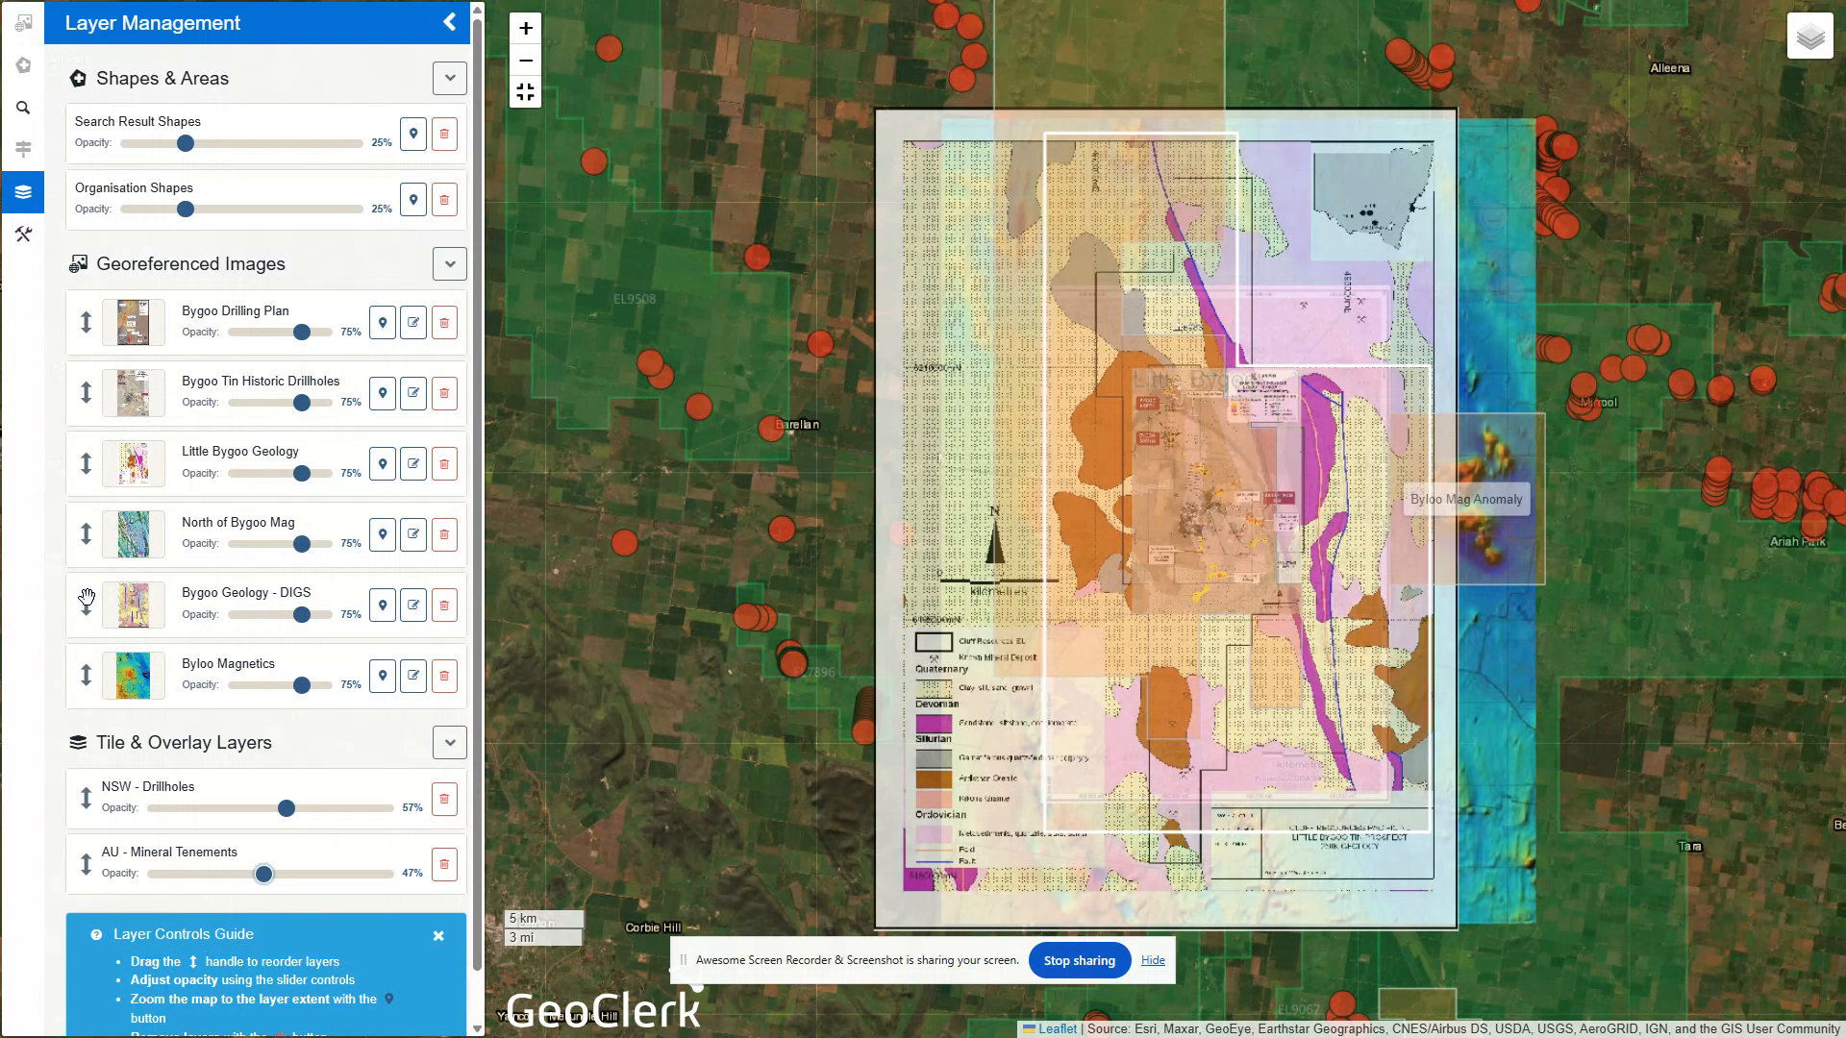
Step: Move Bygoo Geology - DIGS below Byloo Magnetics and set their opacities to 0% and 100% respectively
{"action": "left_click_drag", "start_coordinate": [87, 601], "coordinate": [91, 659]}
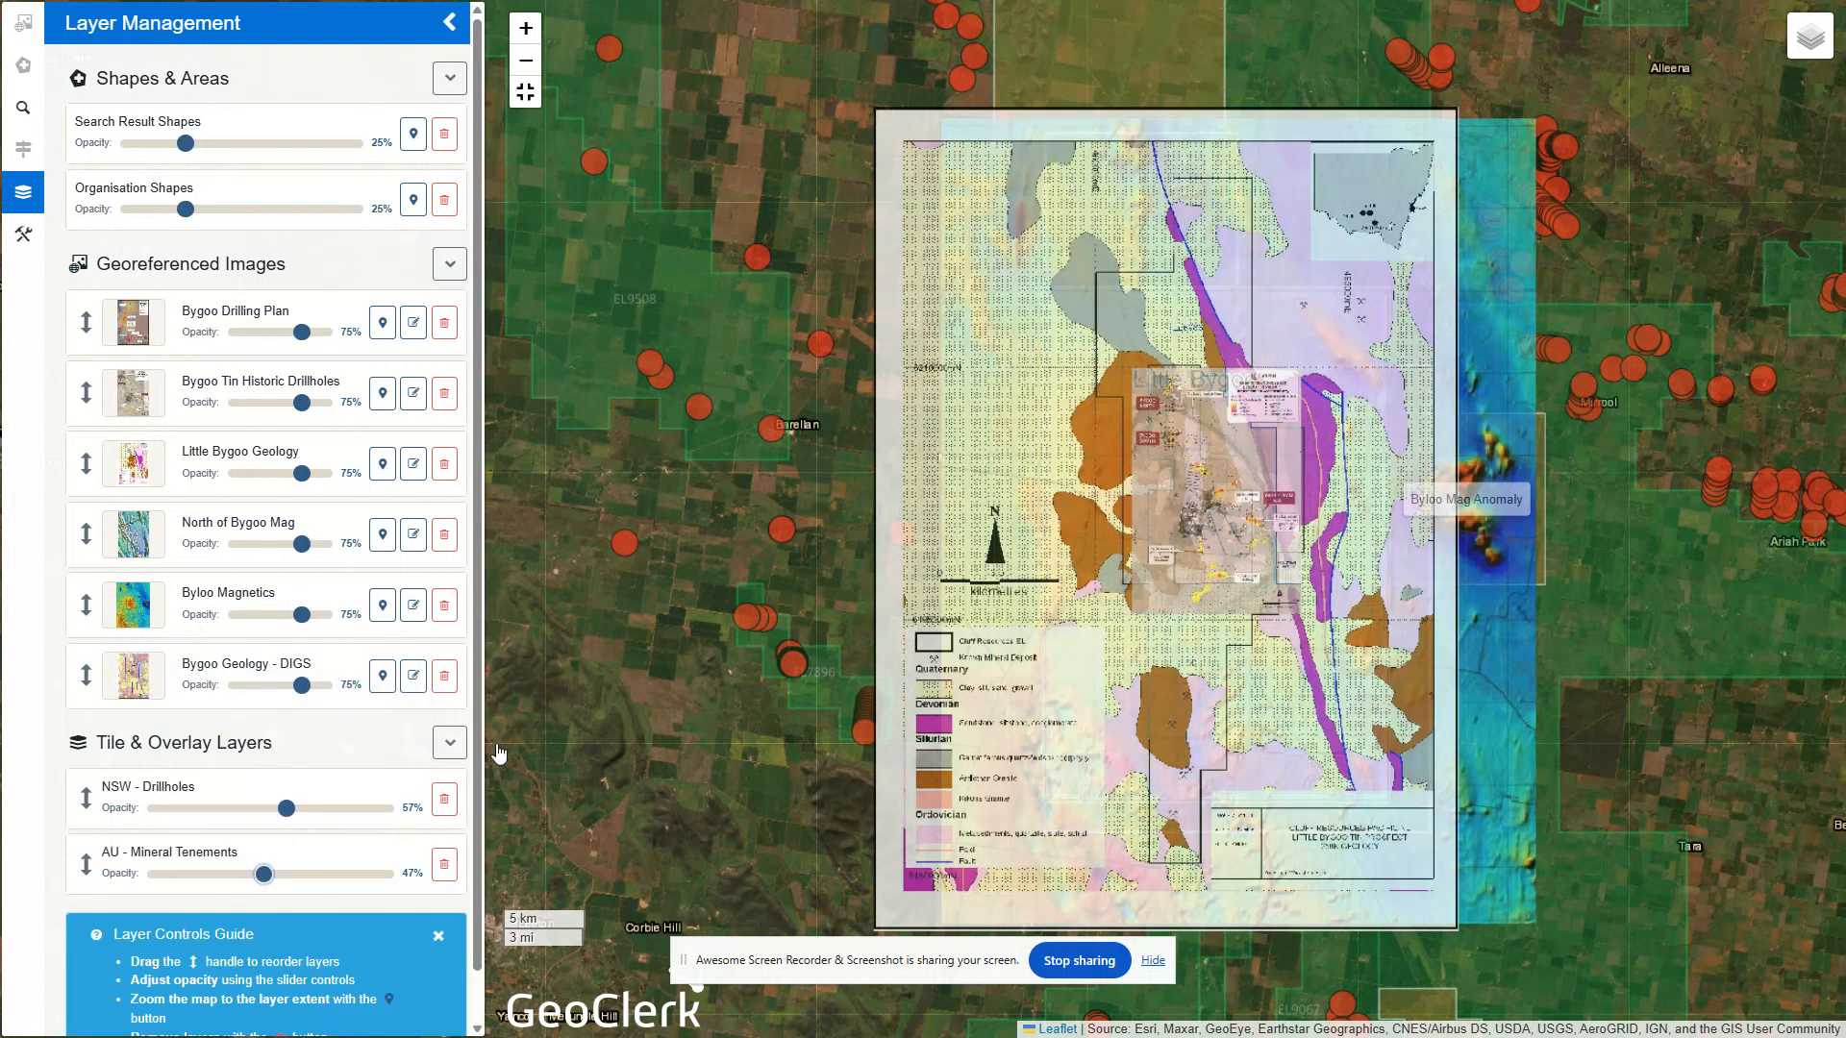
{"action": "left_click_drag", "start_coordinate": [302, 685], "coordinate": [208, 690]}
{"action": "left_click_drag", "start_coordinate": [294, 623], "coordinate": [355, 623]}
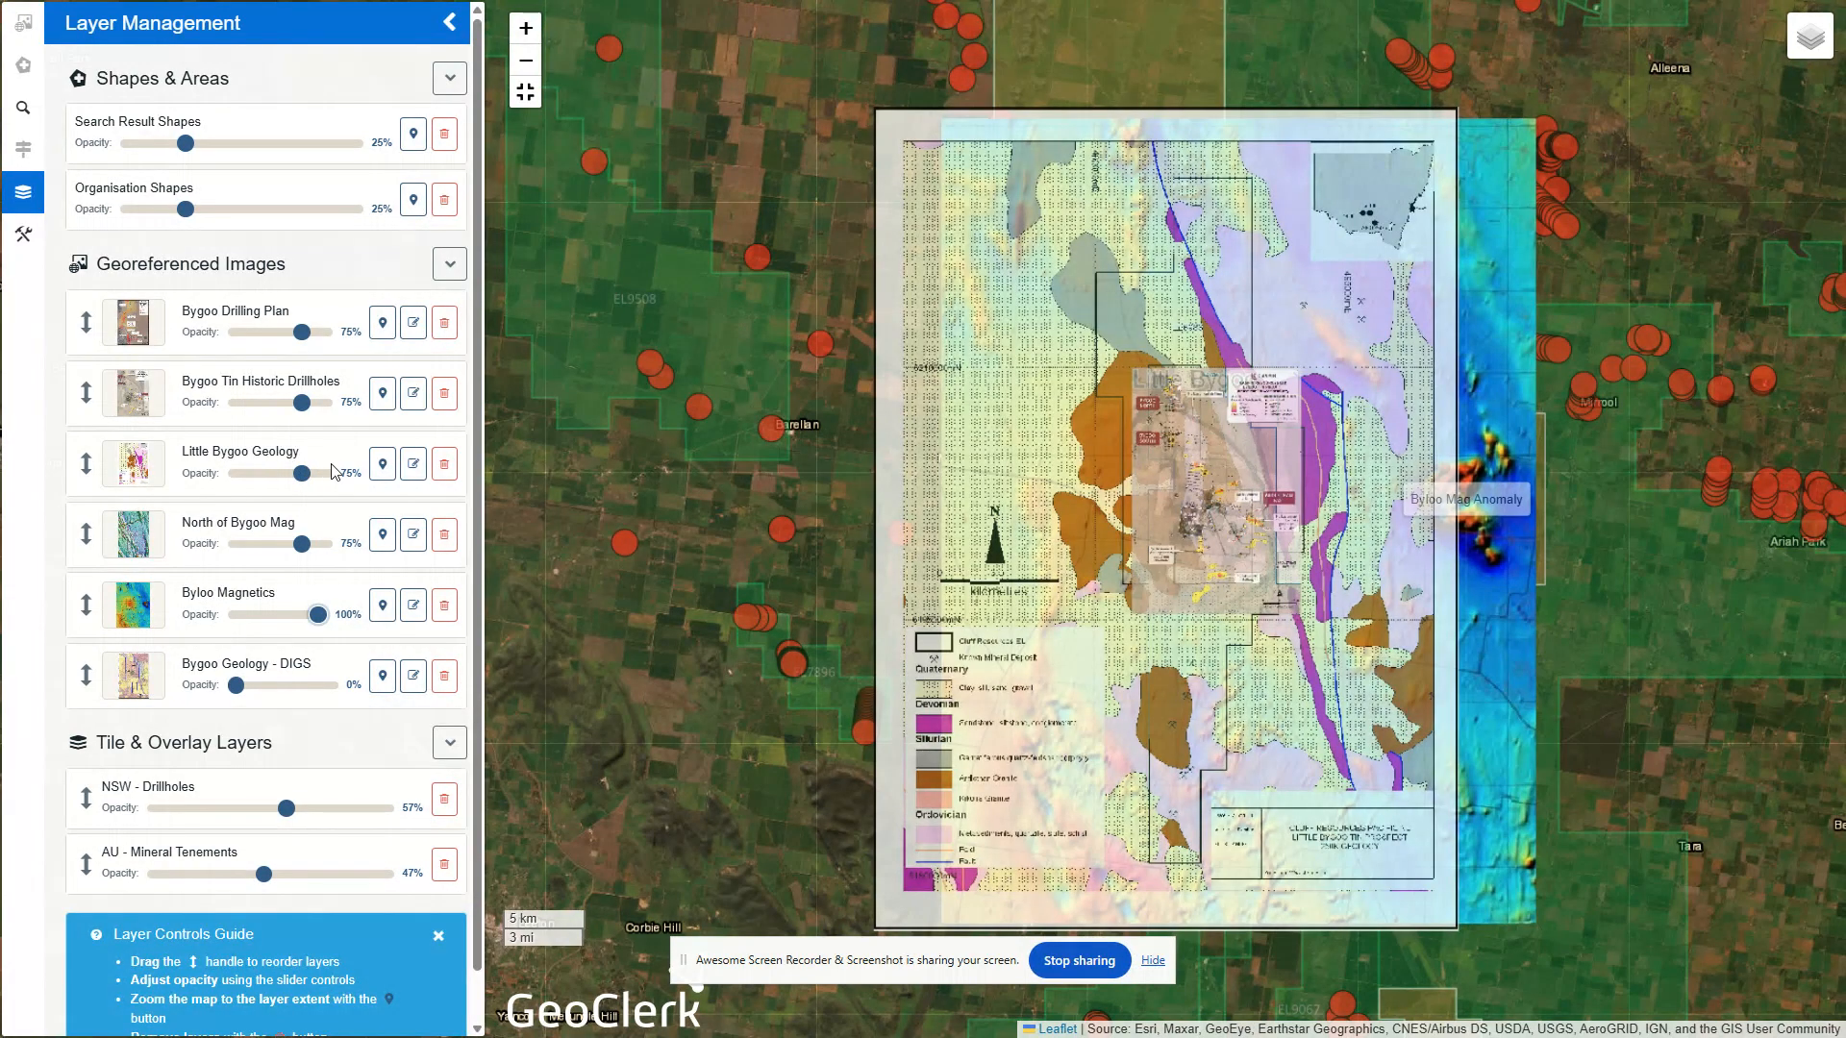
Step: Remove the Little Bygoo Geology image and place Byloo Magnetics at 66% opacity beneath Bygoo Geology - DIGS at 100%
{"action": "left_click", "coordinate": [444, 463]}
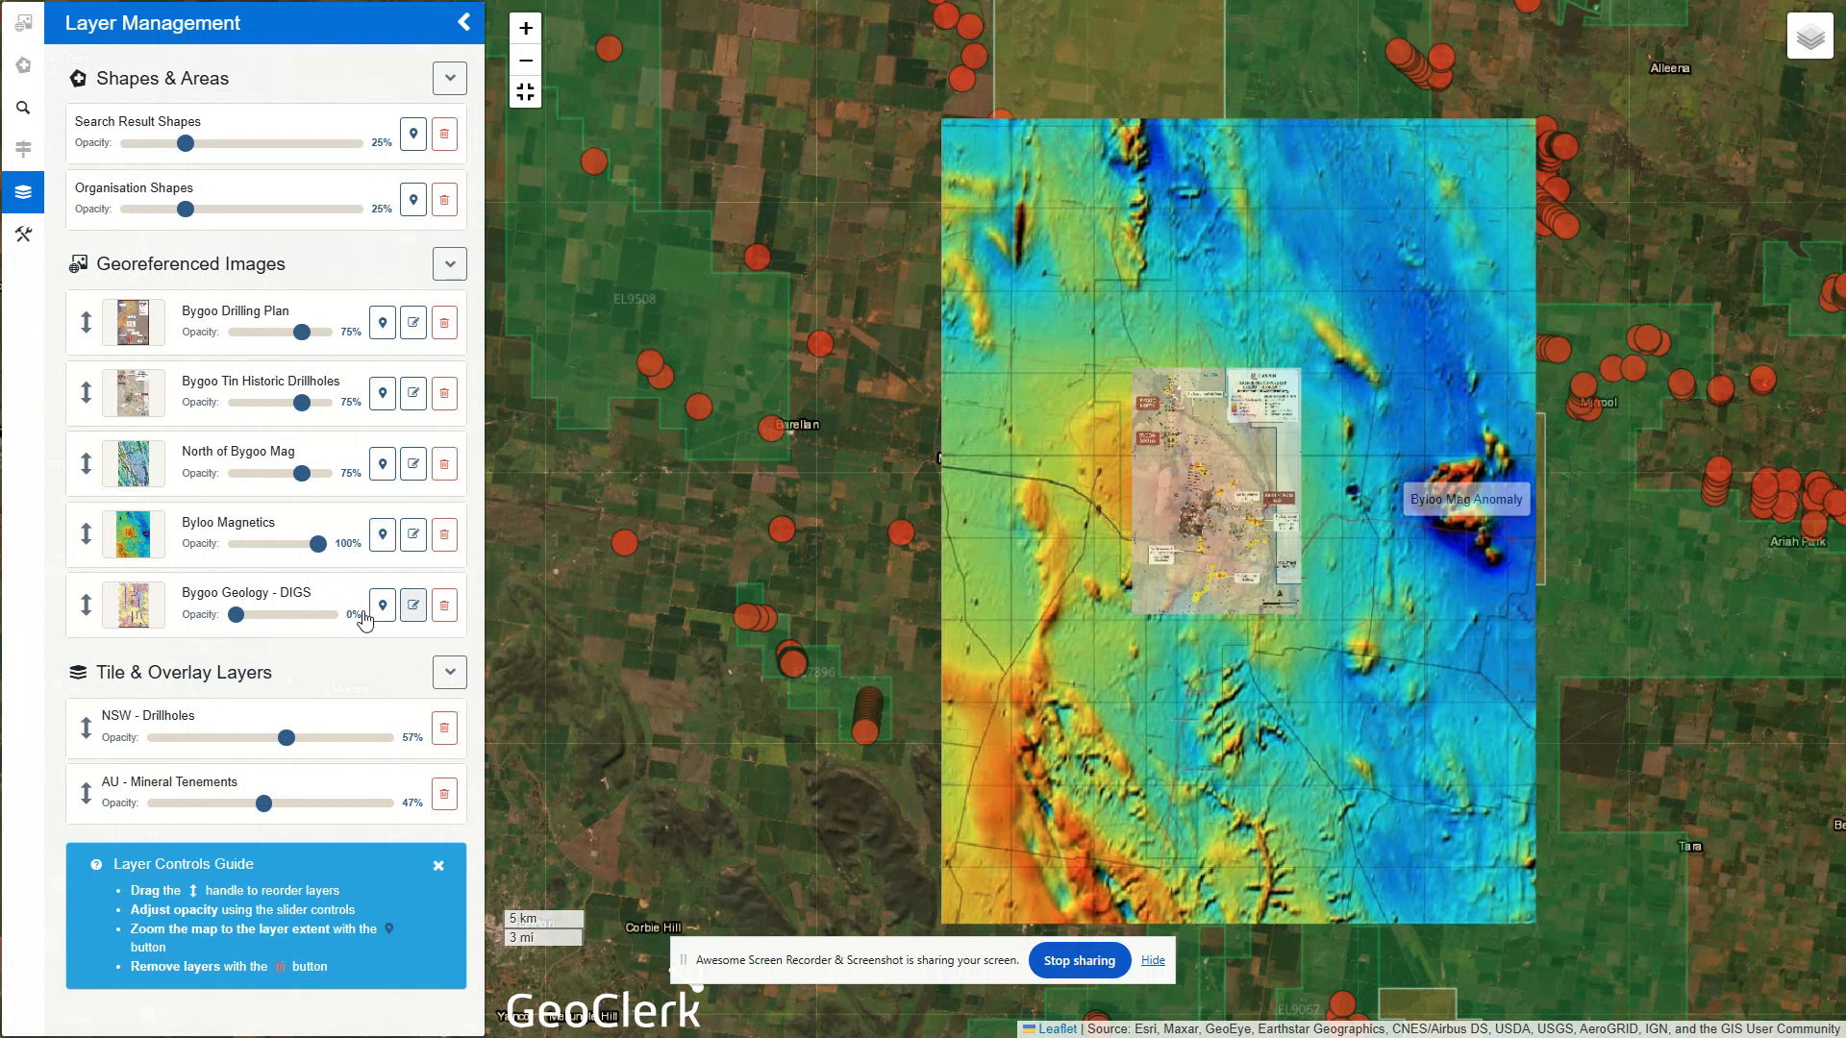
{"action": "left_click_drag", "start_coordinate": [236, 620], "coordinate": [377, 625]}
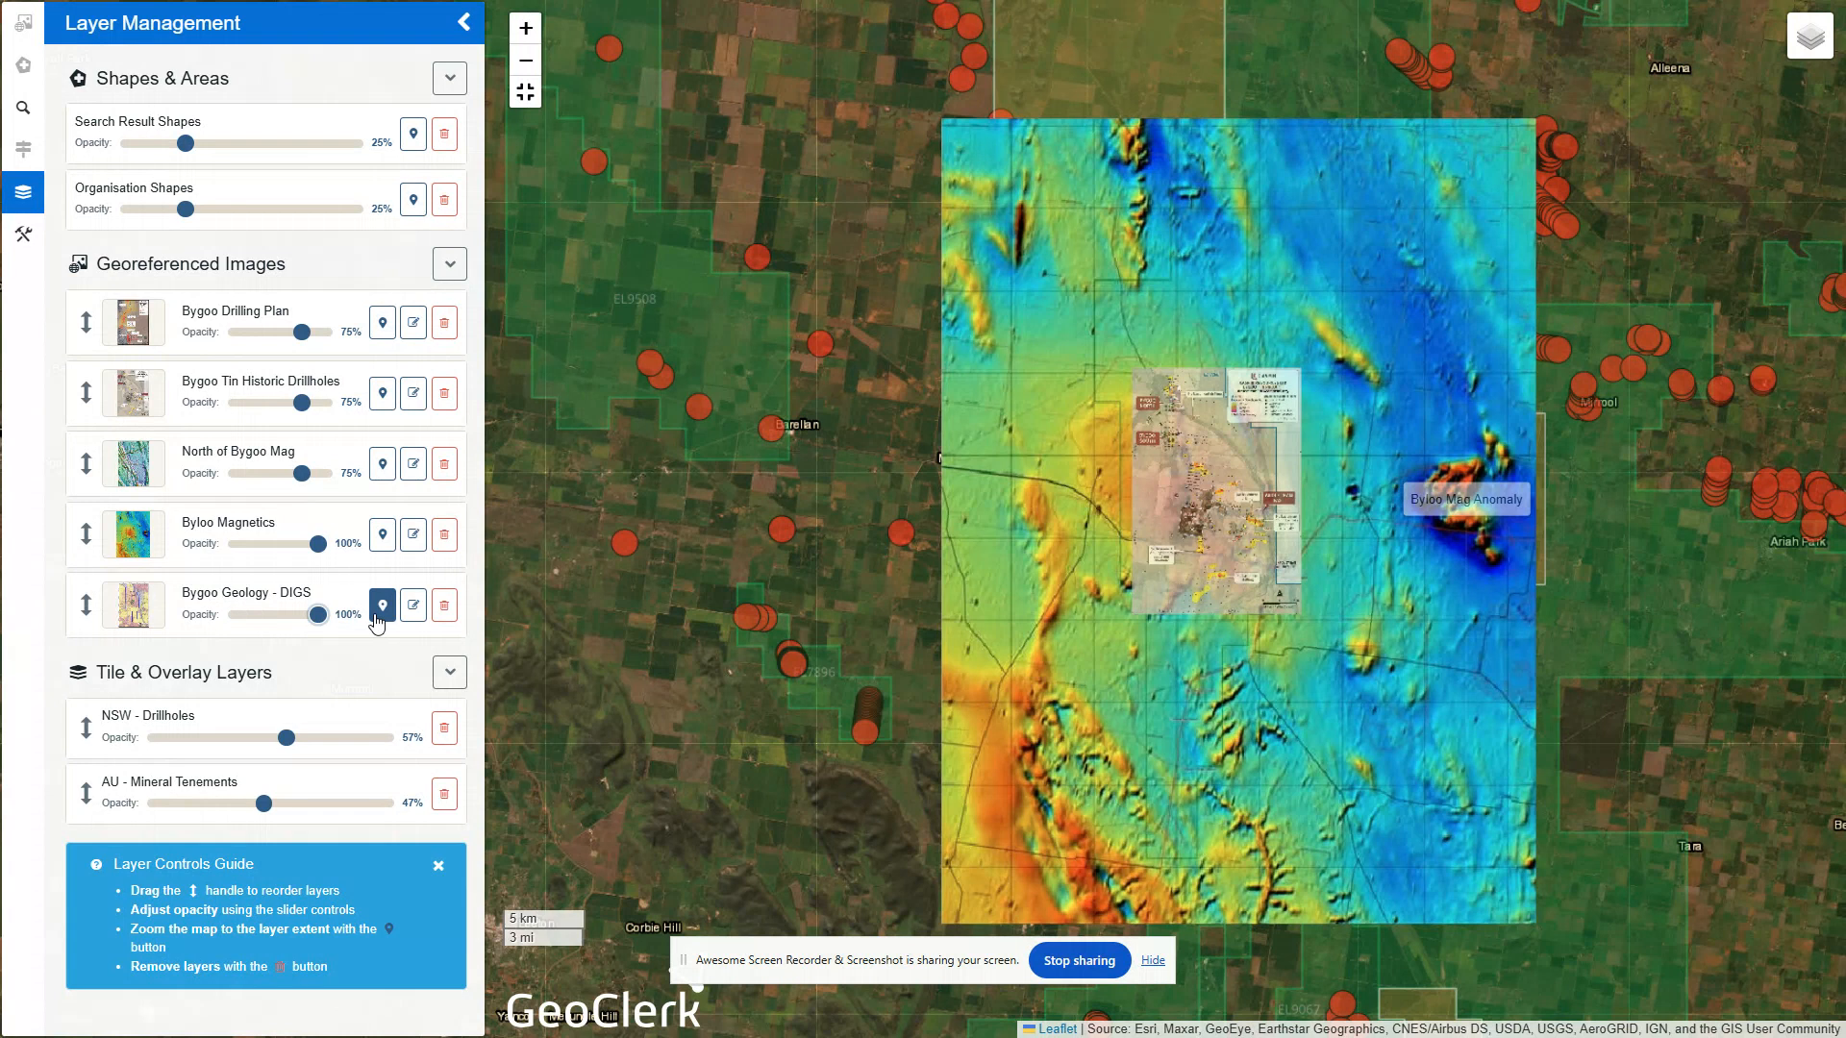
{"action": "mouse_move", "coordinate": [318, 545]}
{"action": "left_mouse_down"}
{"action": "mouse_move", "coordinate": [247, 548]}
{"action": "mouse_move", "coordinate": [294, 548]}
{"action": "left_mouse_up"}
{"action": "left_click_drag", "start_coordinate": [82, 532], "coordinate": [87, 601]}
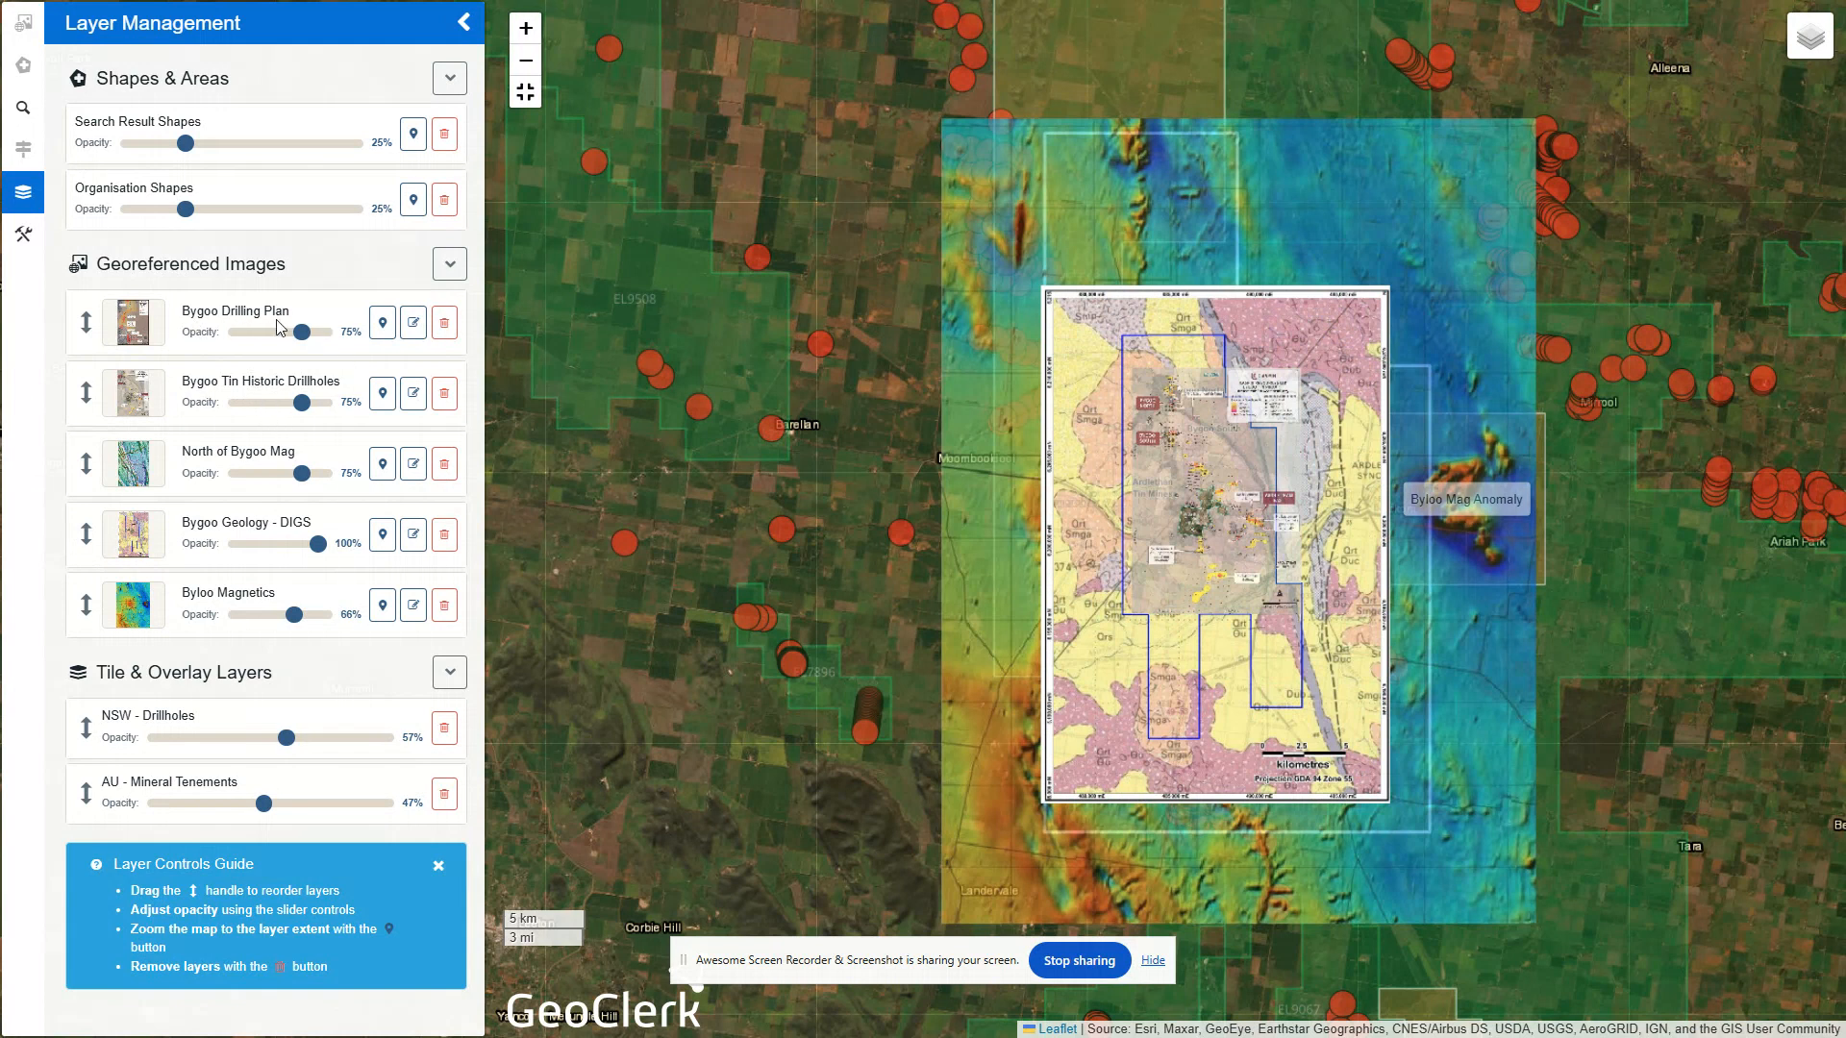
Step: Fit the map to the Bygoo Drilling Plan image and set the opacity of Bygoo Tin Historic Drillholes to 0%
{"action": "left_click", "coordinate": [383, 323]}
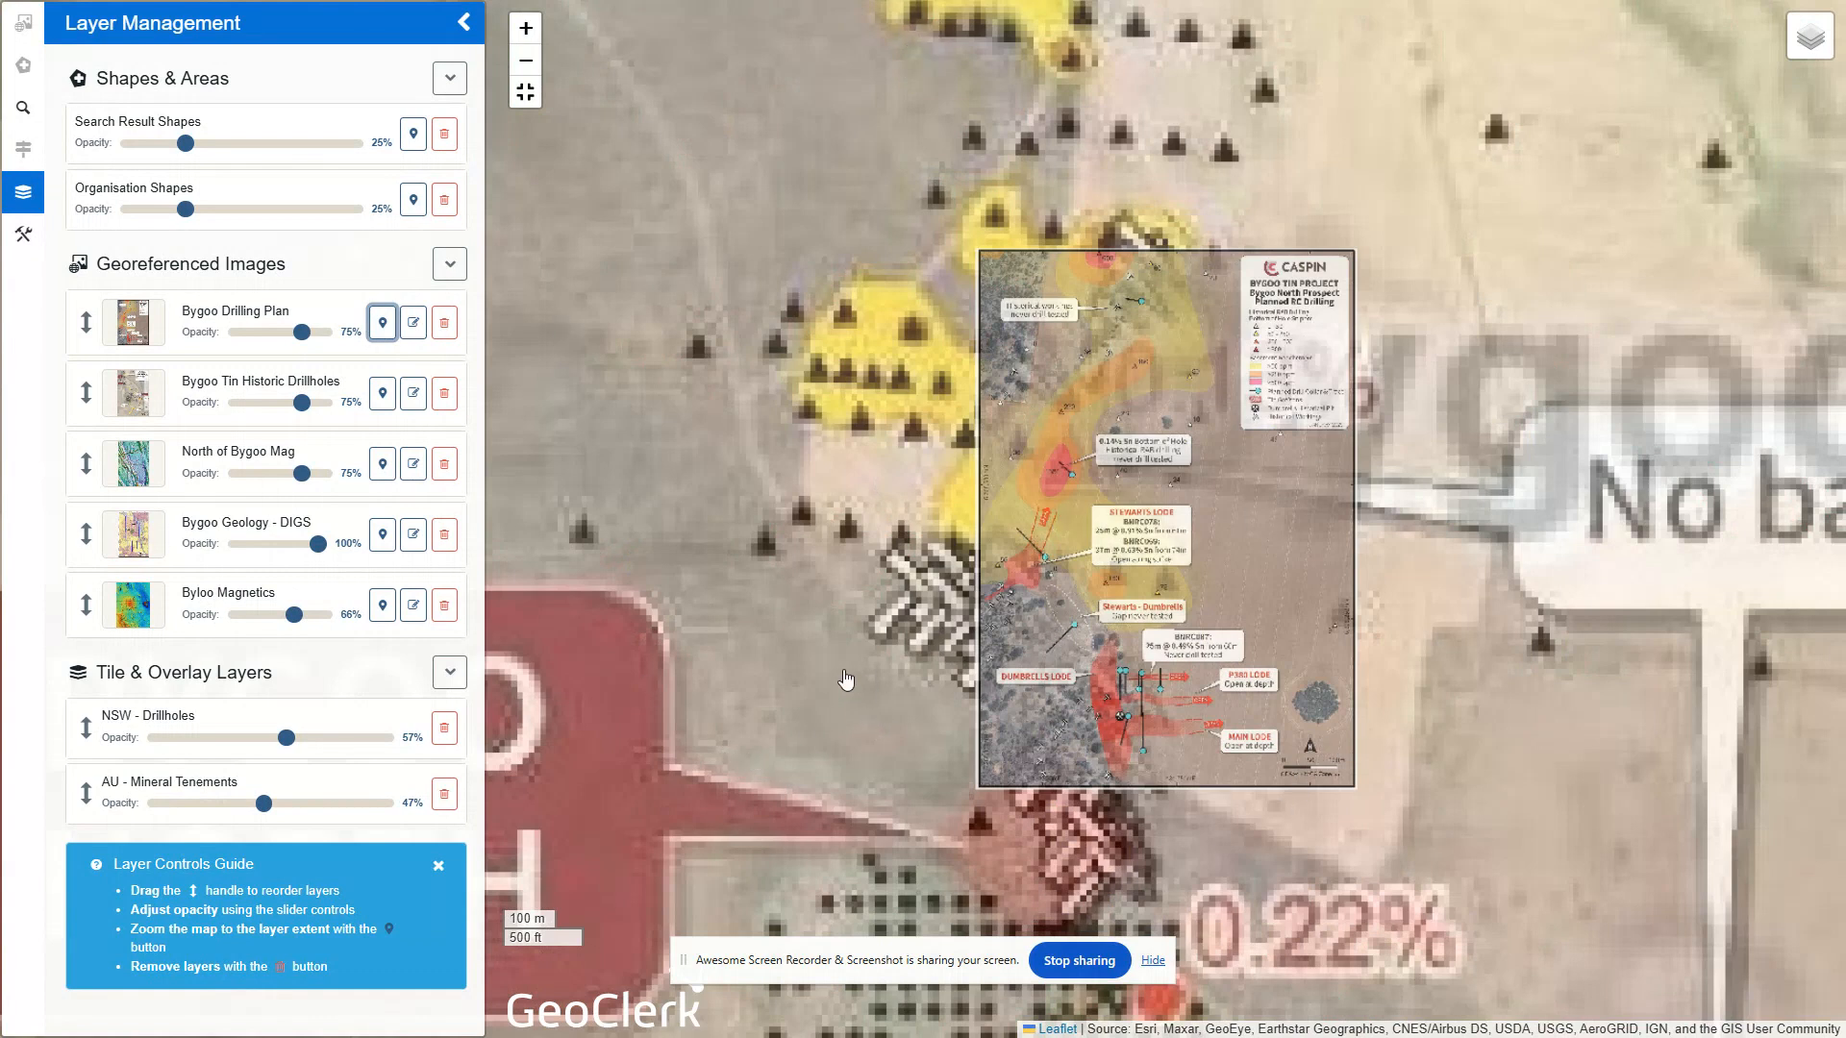
{"action": "scroll", "coordinate": [847, 680], "scroll_direction": "down", "scroll_amount": 1}
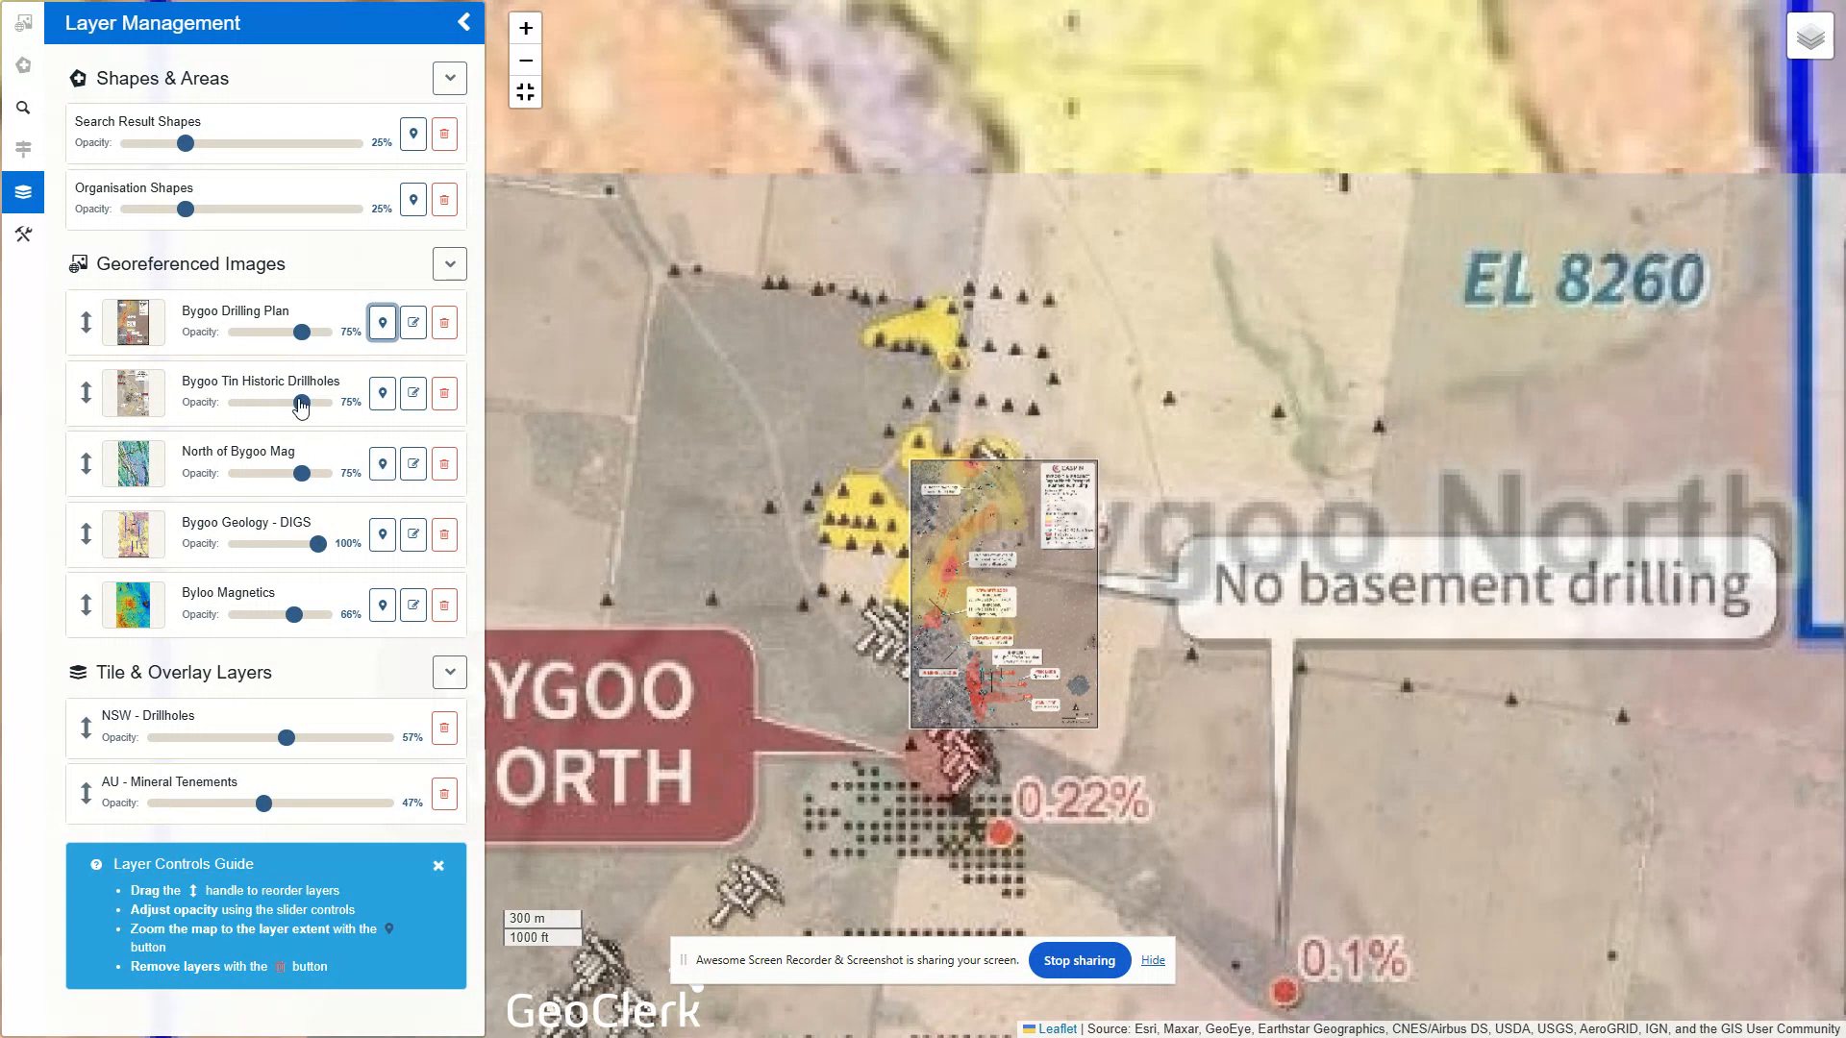
{"action": "left_click_drag", "start_coordinate": [302, 402], "coordinate": [221, 411]}
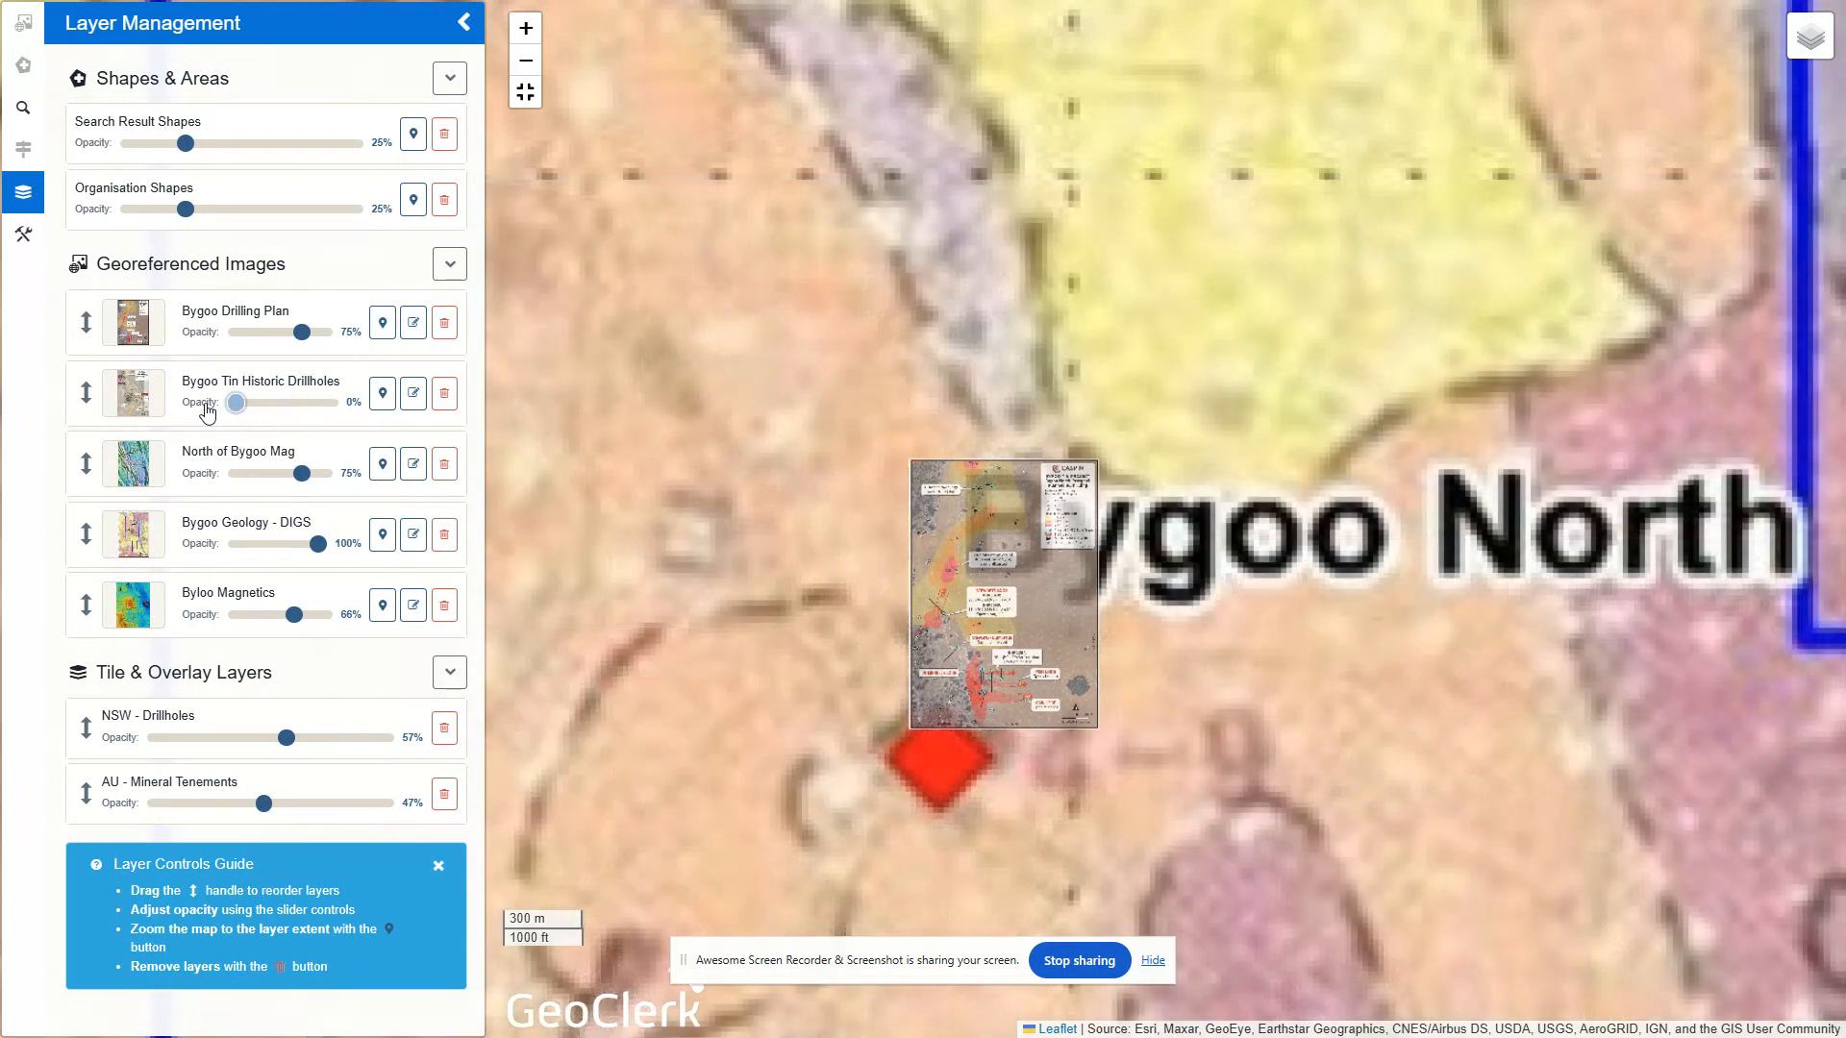
Step: Remove the Bygoo Geology - DIGS and North of Bygoo Mag images, and set the opacity of Byloo Magnetics to 0%
{"action": "left_click", "coordinate": [444, 534]}
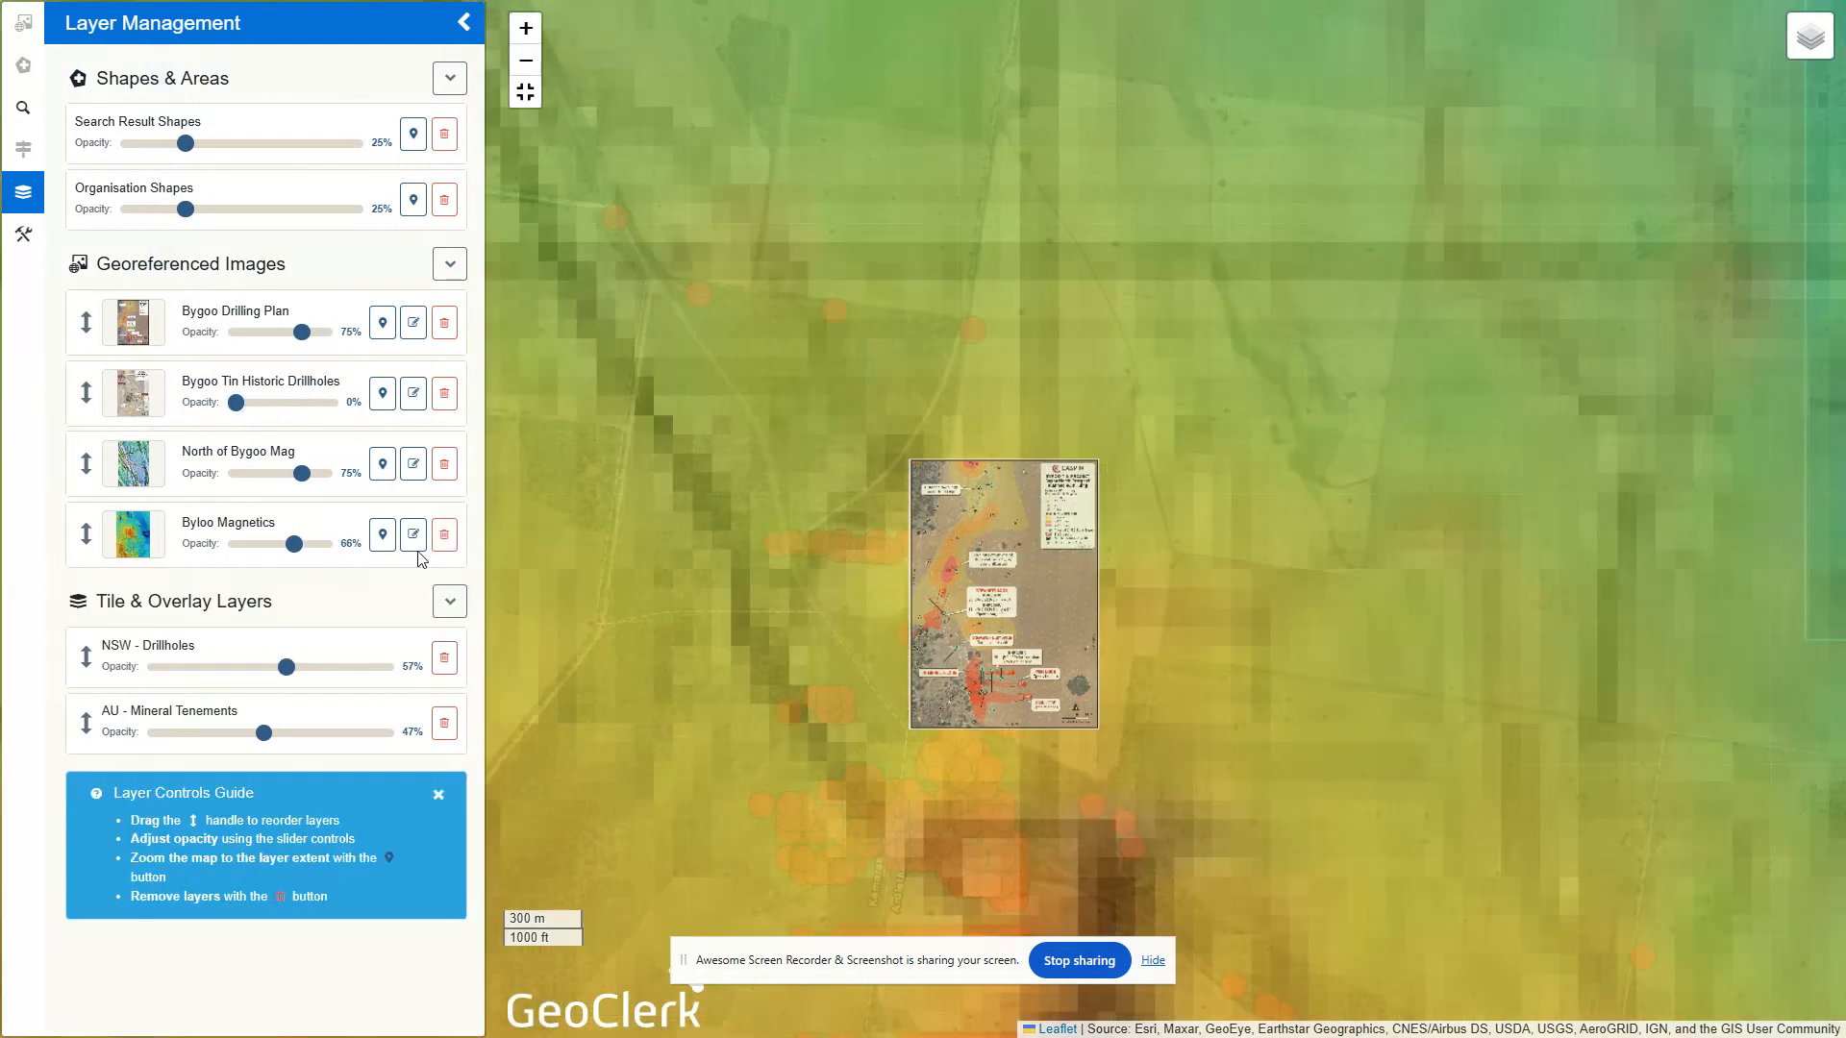
{"action": "left_click_drag", "start_coordinate": [294, 544], "coordinate": [206, 545]}
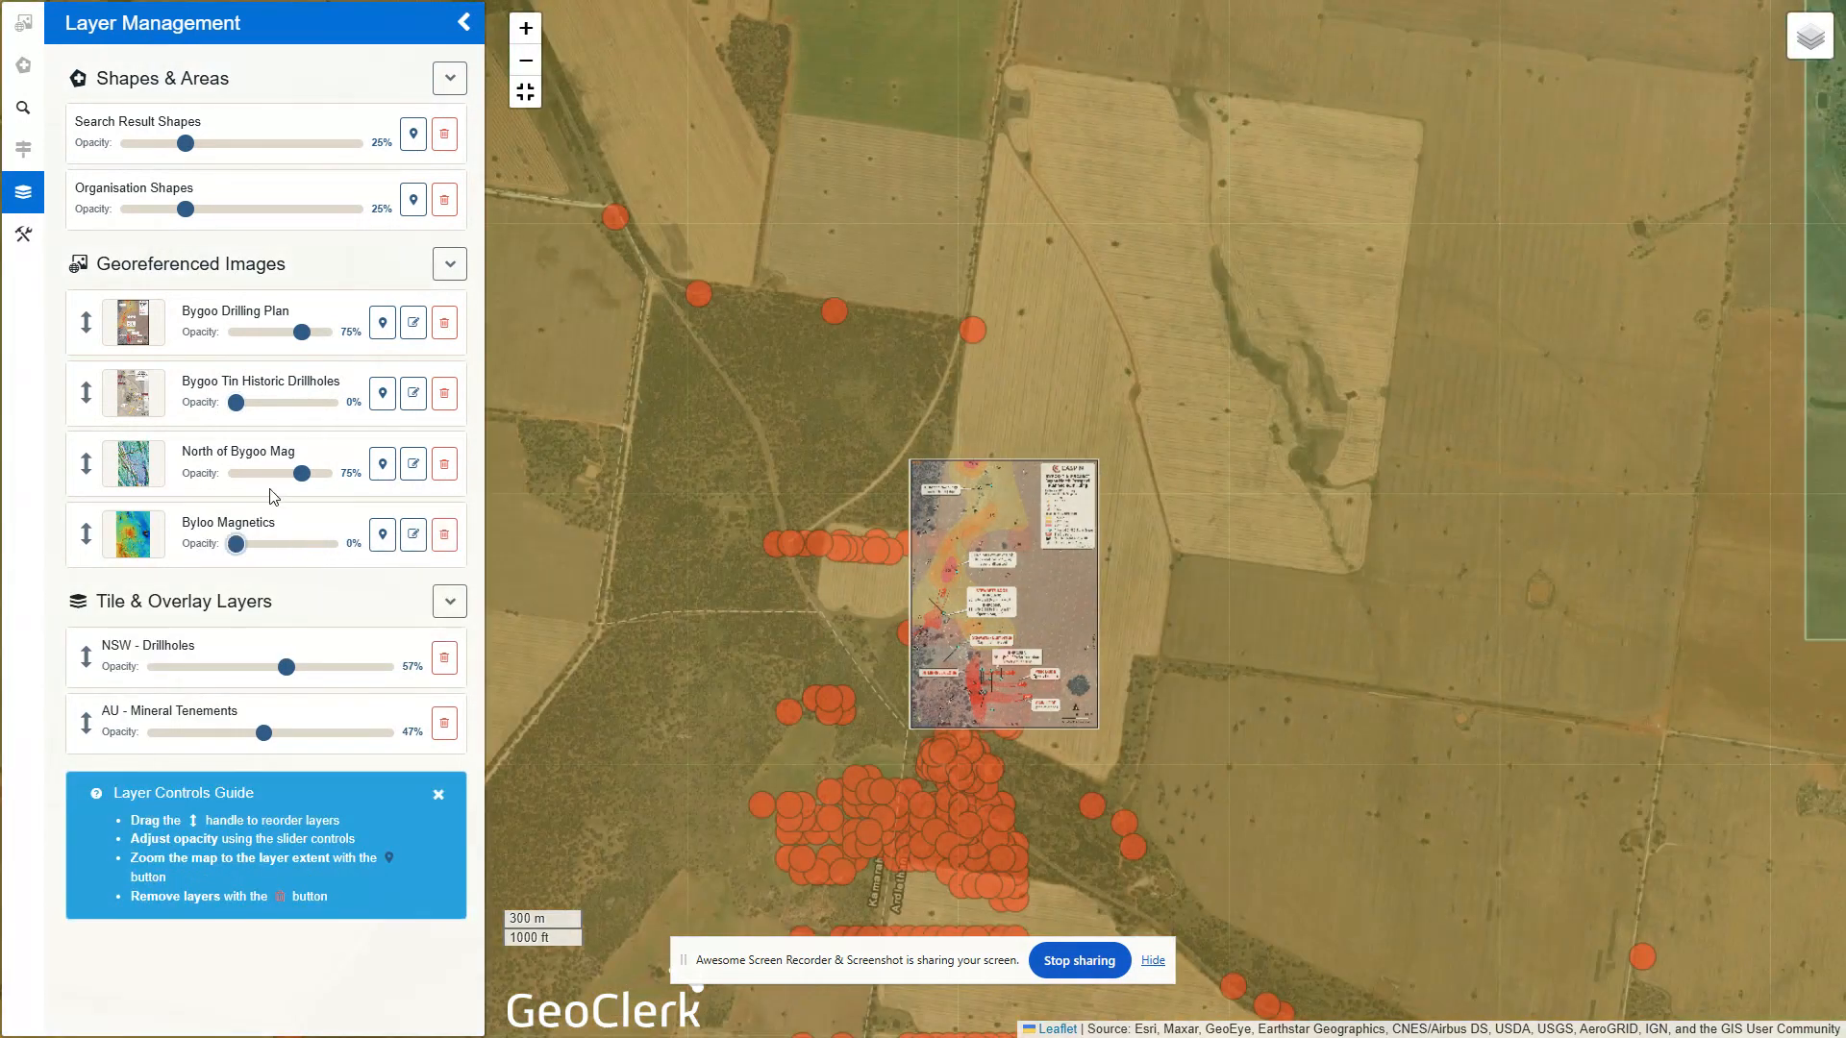
{"action": "left_click", "coordinate": [444, 464]}
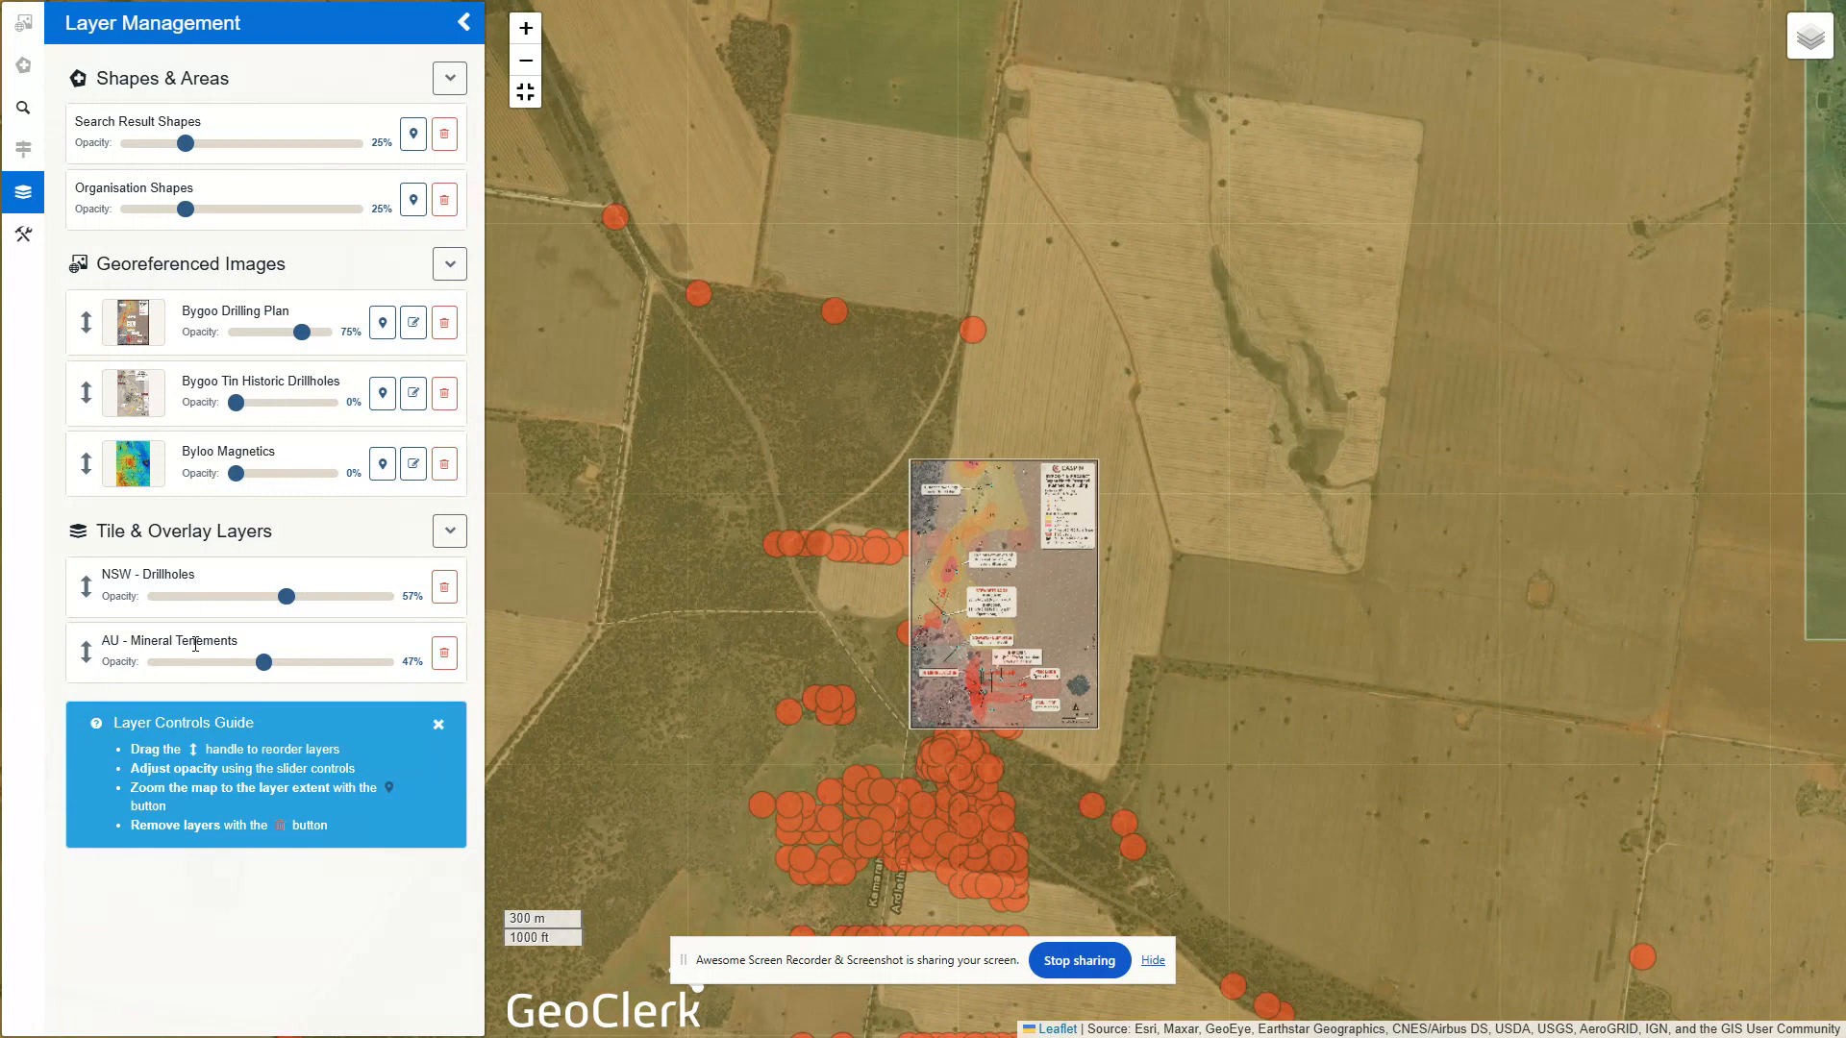
Step: Set the opacity of the AU - Mineral Tenements layer to 46% and of Organisation Shapes to 11%
{"action": "mouse_move", "coordinate": [264, 664]}
{"action": "left_mouse_down"}
{"action": "mouse_move", "coordinate": [106, 670]}
{"action": "mouse_move", "coordinate": [261, 671]}
{"action": "left_mouse_up"}
{"action": "mouse_move", "coordinate": [189, 217]}
{"action": "left_mouse_down"}
{"action": "mouse_move", "coordinate": [67, 221]}
{"action": "mouse_move", "coordinate": [281, 220]}
{"action": "mouse_move", "coordinate": [141, 219]}
{"action": "mouse_move", "coordinate": [157, 216]}
{"action": "left_mouse_up"}
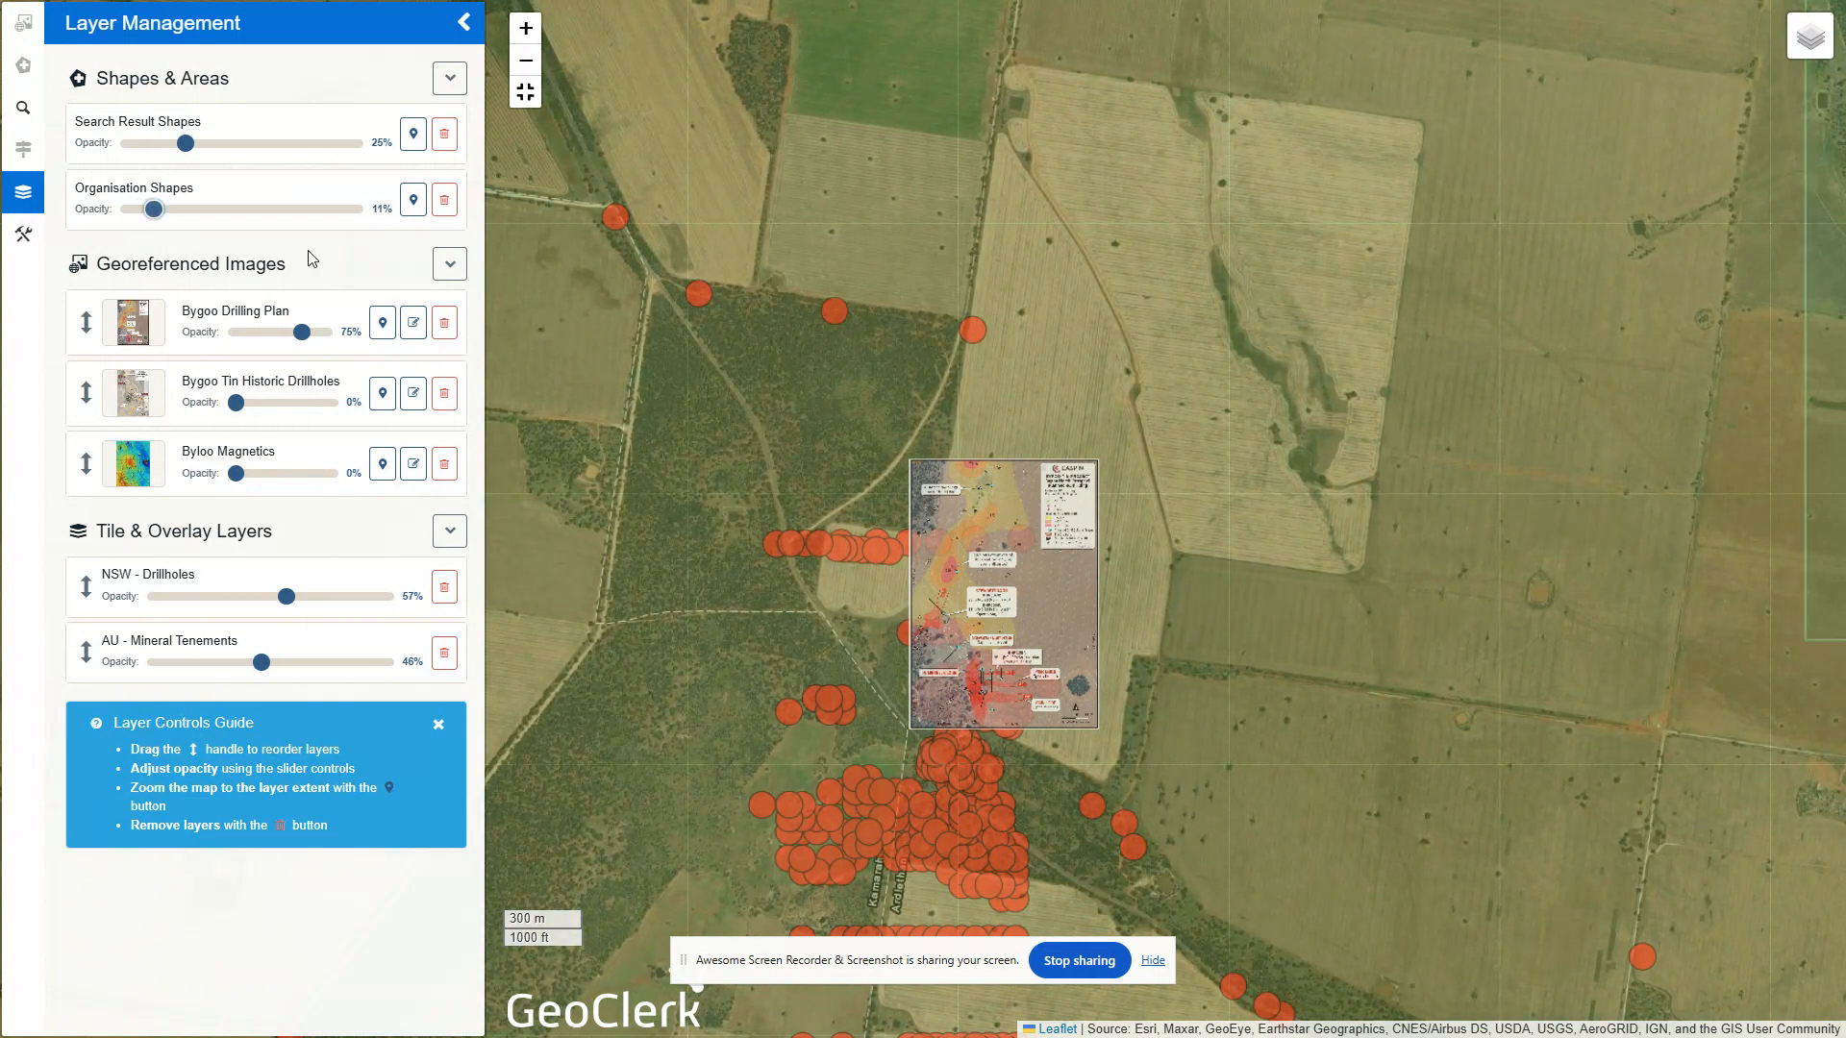
Step: Open the Bygoo Drilling Plan image for georeferencing edits and nudge it slightly up on the map
{"action": "scroll", "coordinate": [903, 632], "scroll_direction": "up", "scroll_amount": 2}
{"action": "scroll", "coordinate": [903, 632], "scroll_direction": "up", "scroll_amount": 2}
{"action": "left_click_drag", "start_coordinate": [902, 631], "coordinate": [952, 568]}
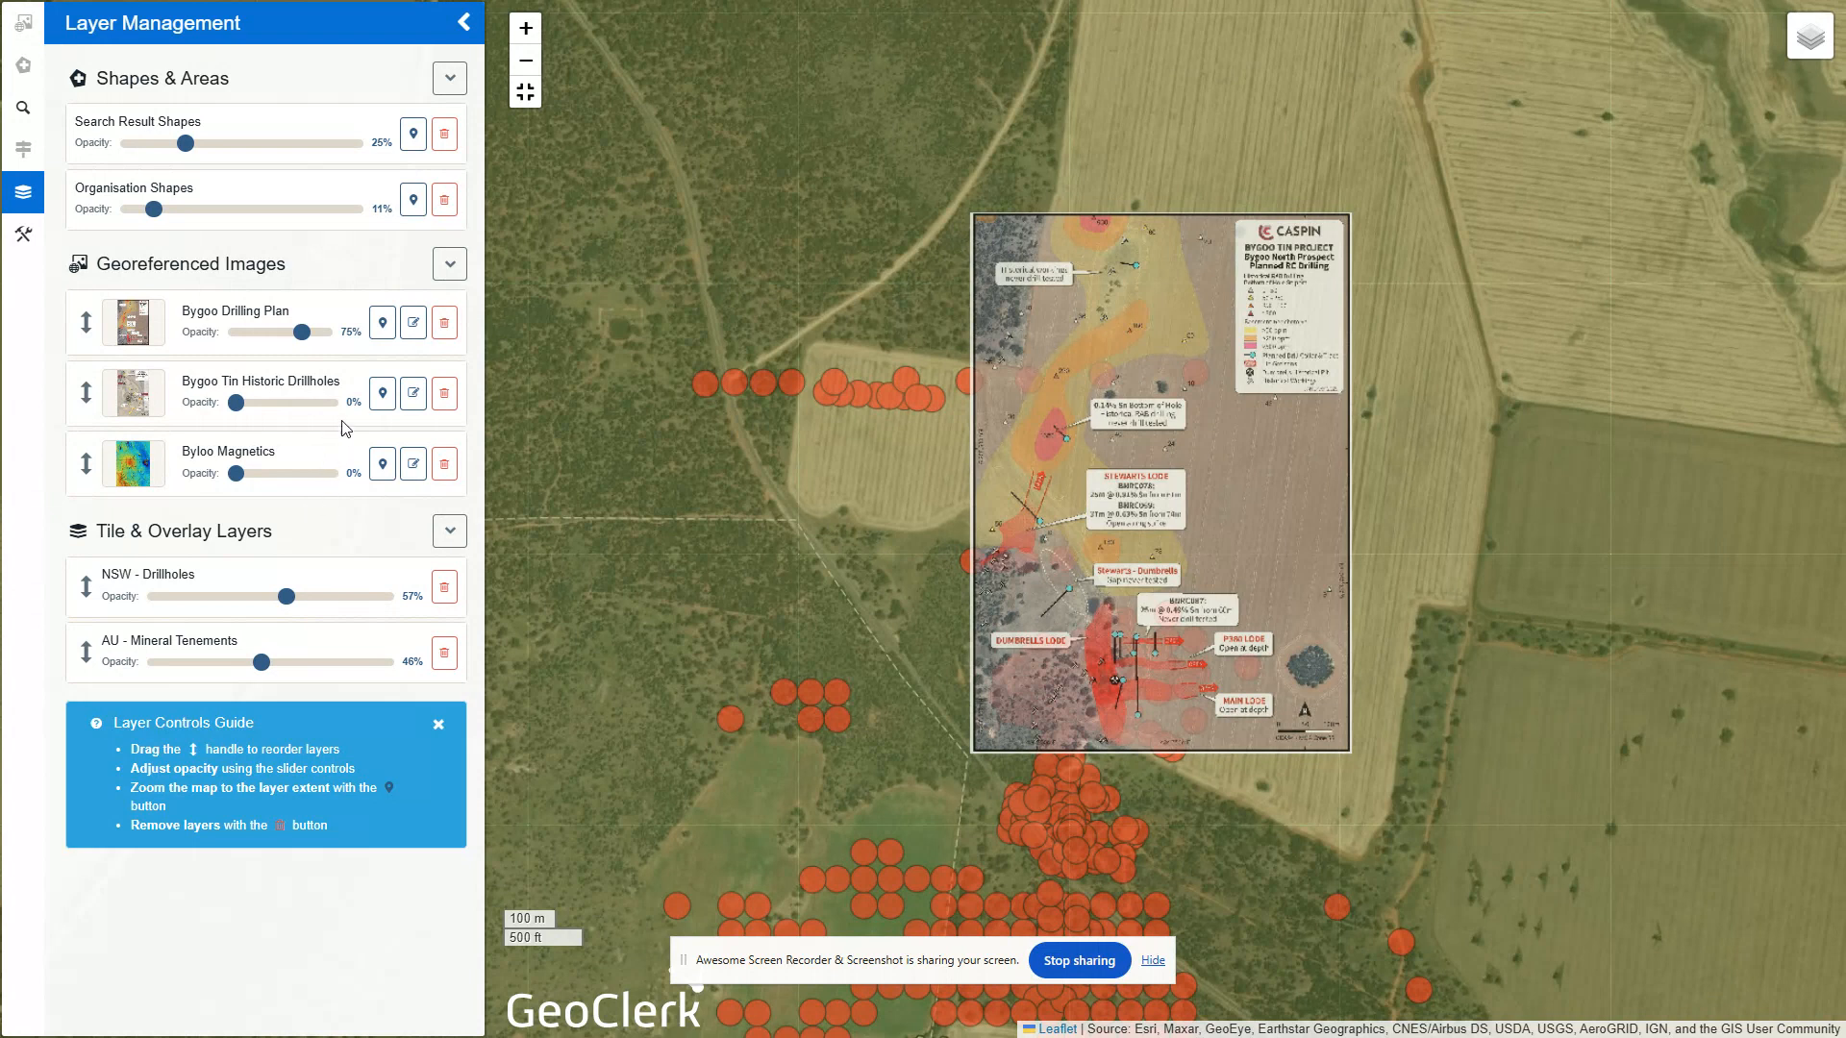
{"action": "left_click", "coordinate": [413, 323]}
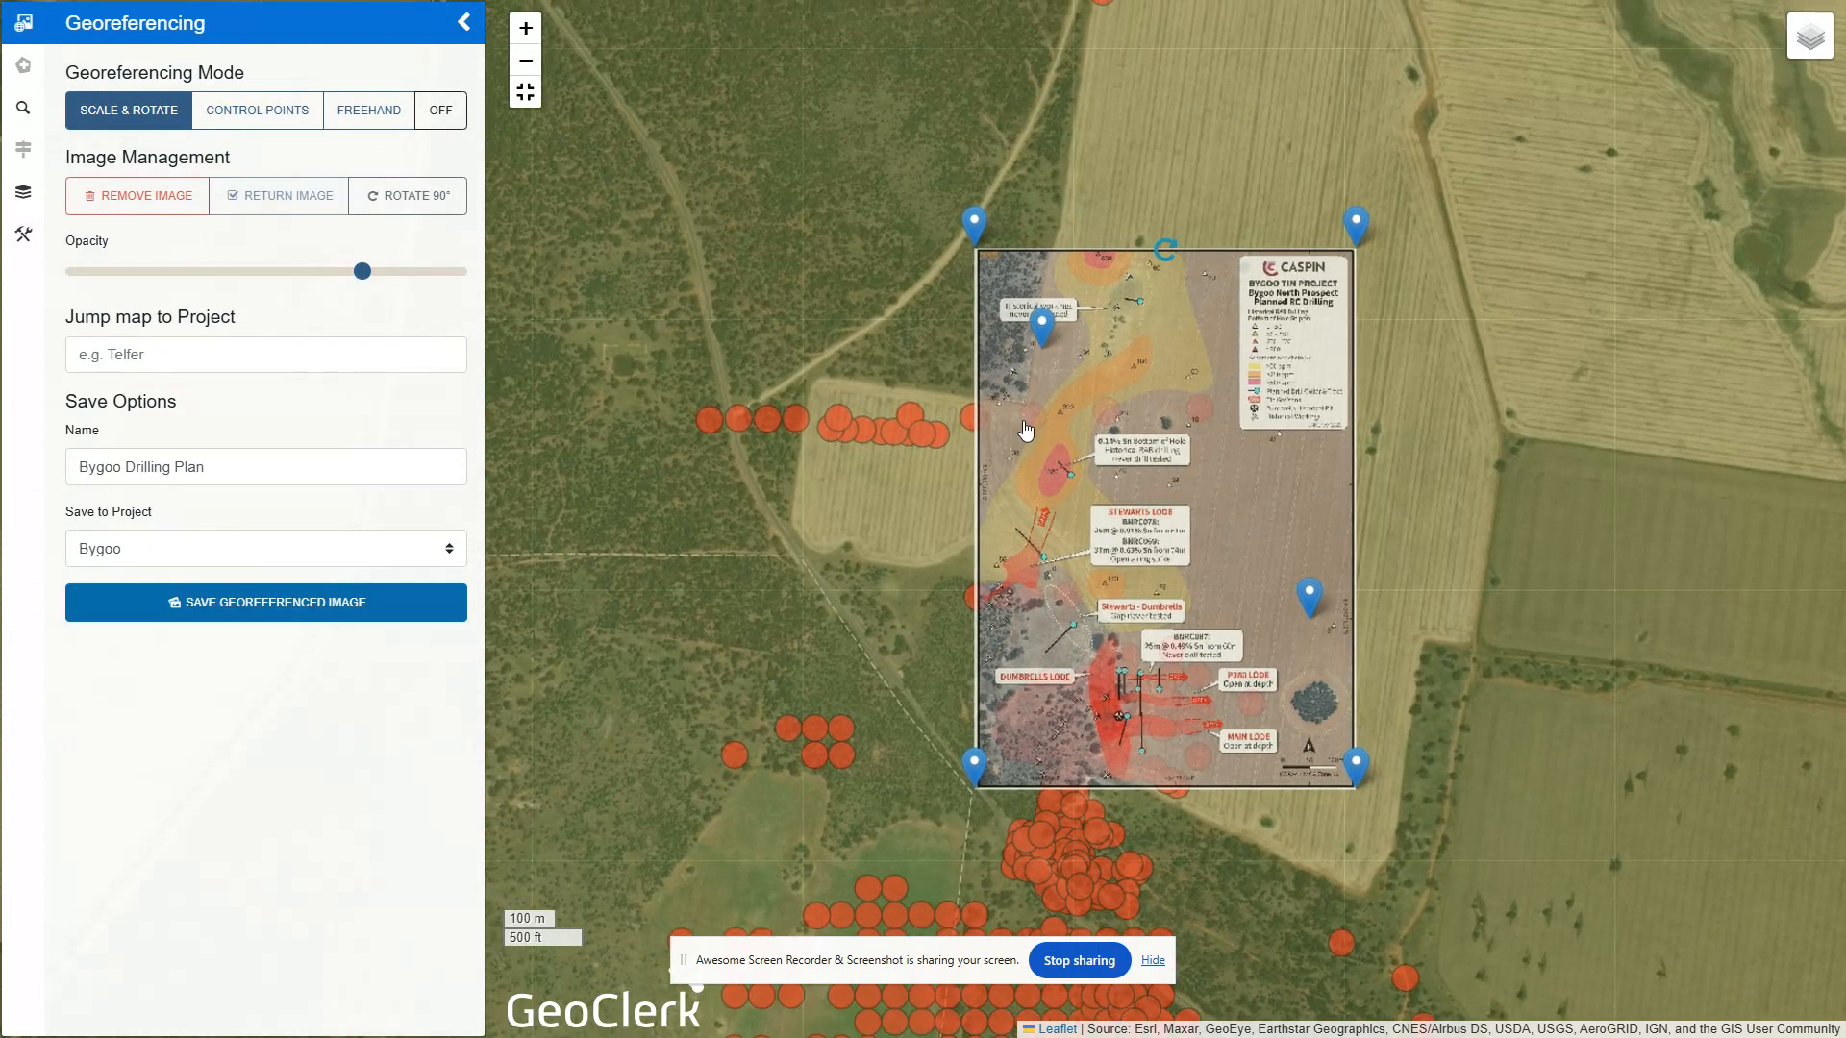
{"action": "left_click_drag", "start_coordinate": [1024, 422], "coordinate": [1021, 419]}
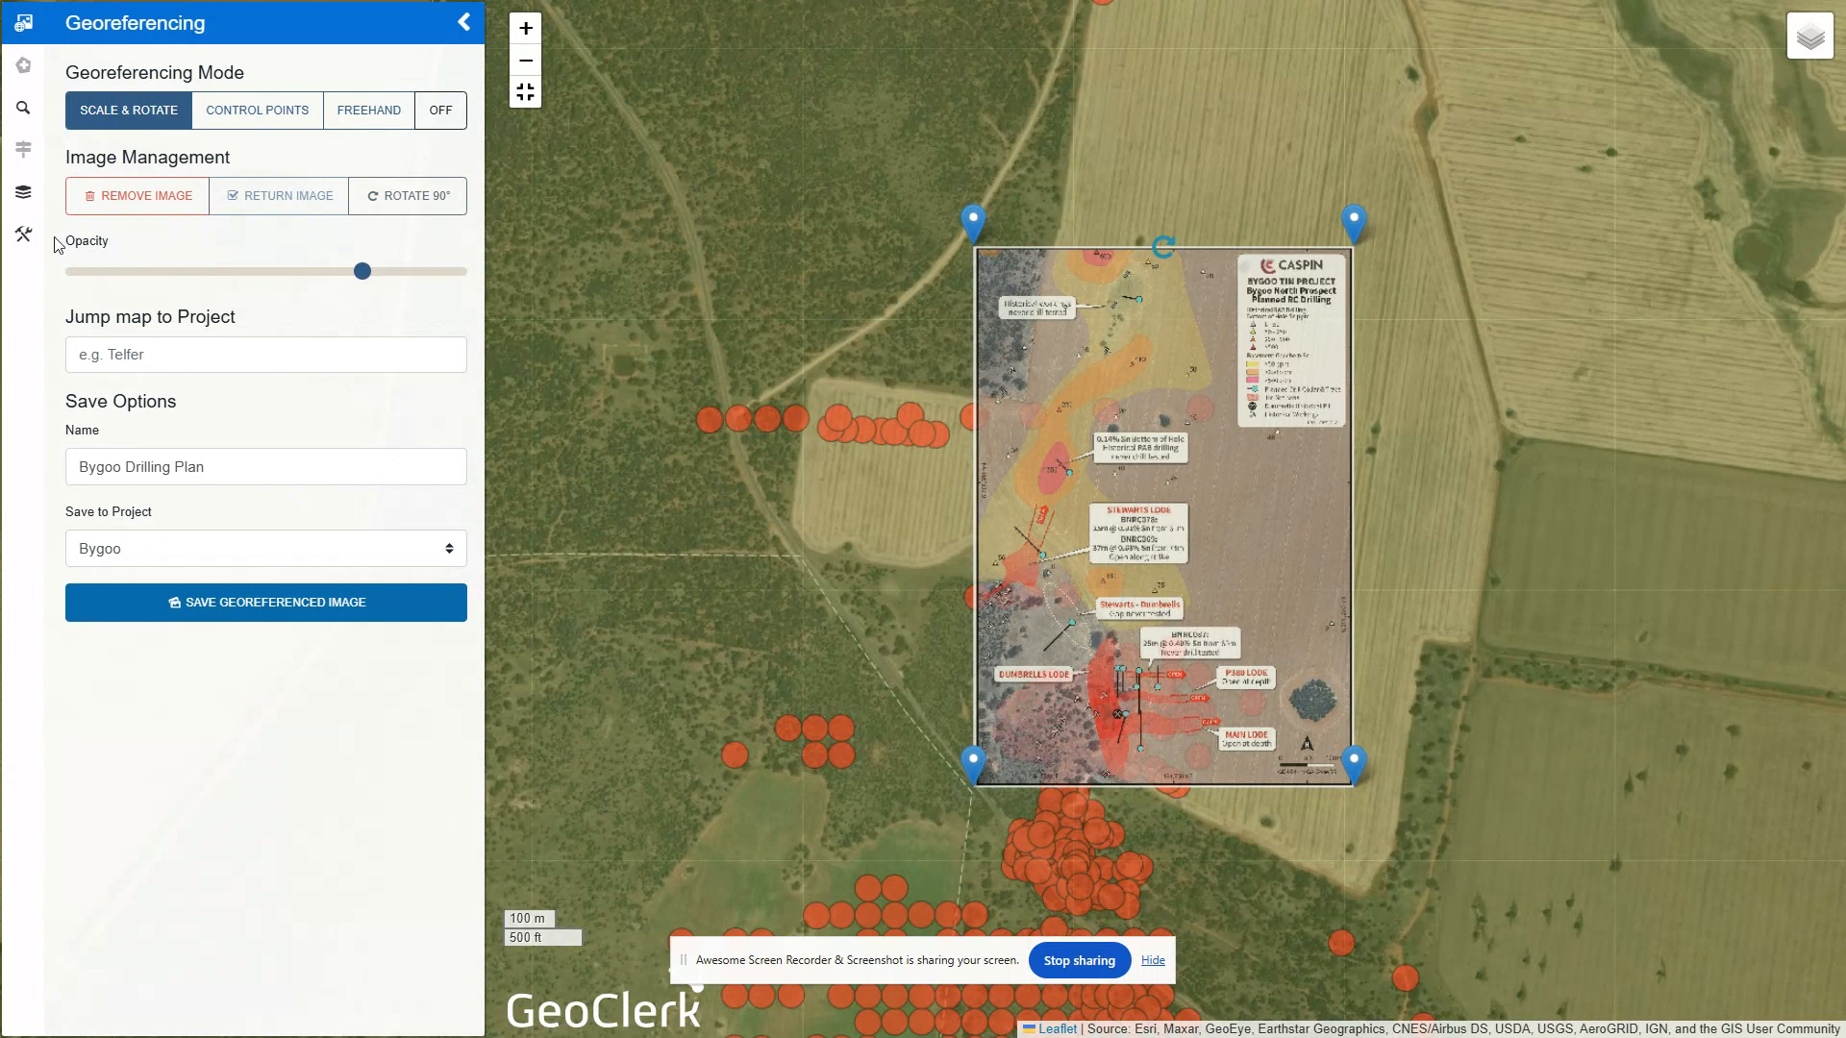
Step: In the map controls, hide the search result layers and switch the organisation's saved shapes off and back on
{"action": "left_click", "coordinate": [24, 192]}
{"action": "left_click", "coordinate": [28, 241]}
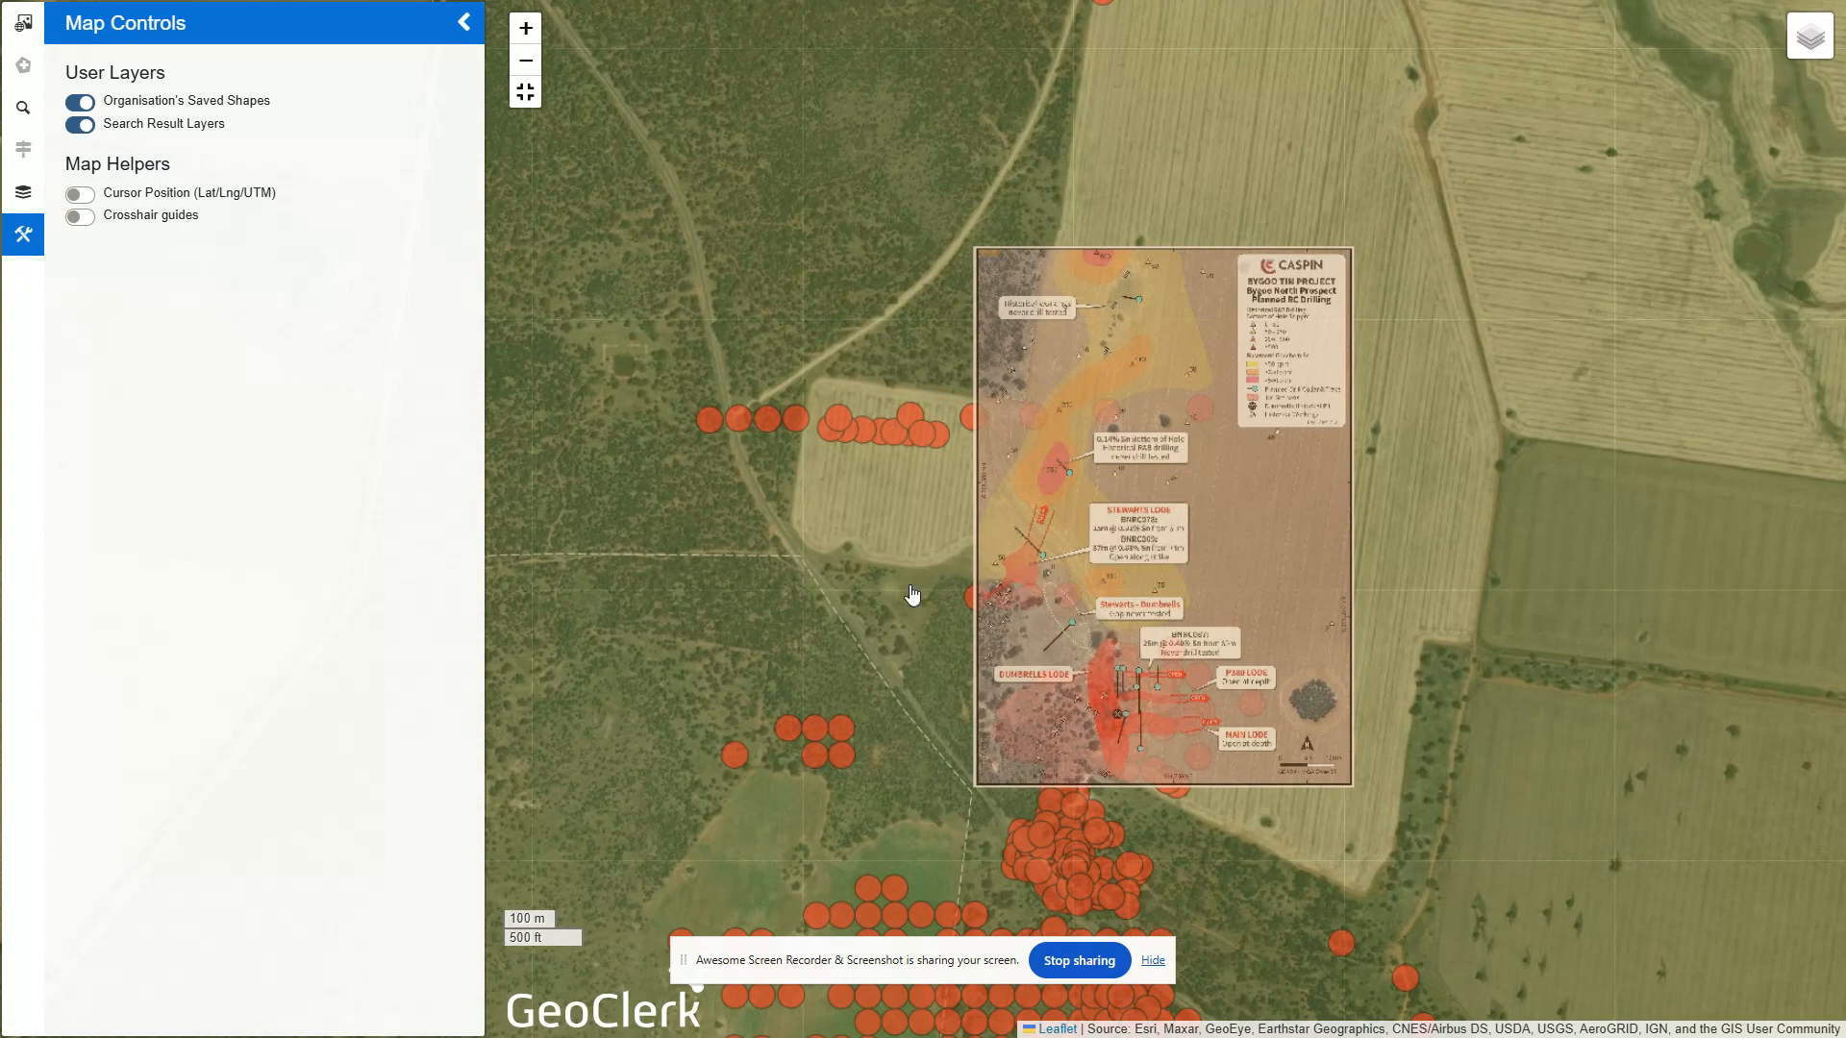
{"action": "scroll", "coordinate": [910, 602], "scroll_direction": "down", "scroll_amount": 3}
{"action": "scroll", "coordinate": [913, 597], "scroll_direction": "down", "scroll_amount": 4}
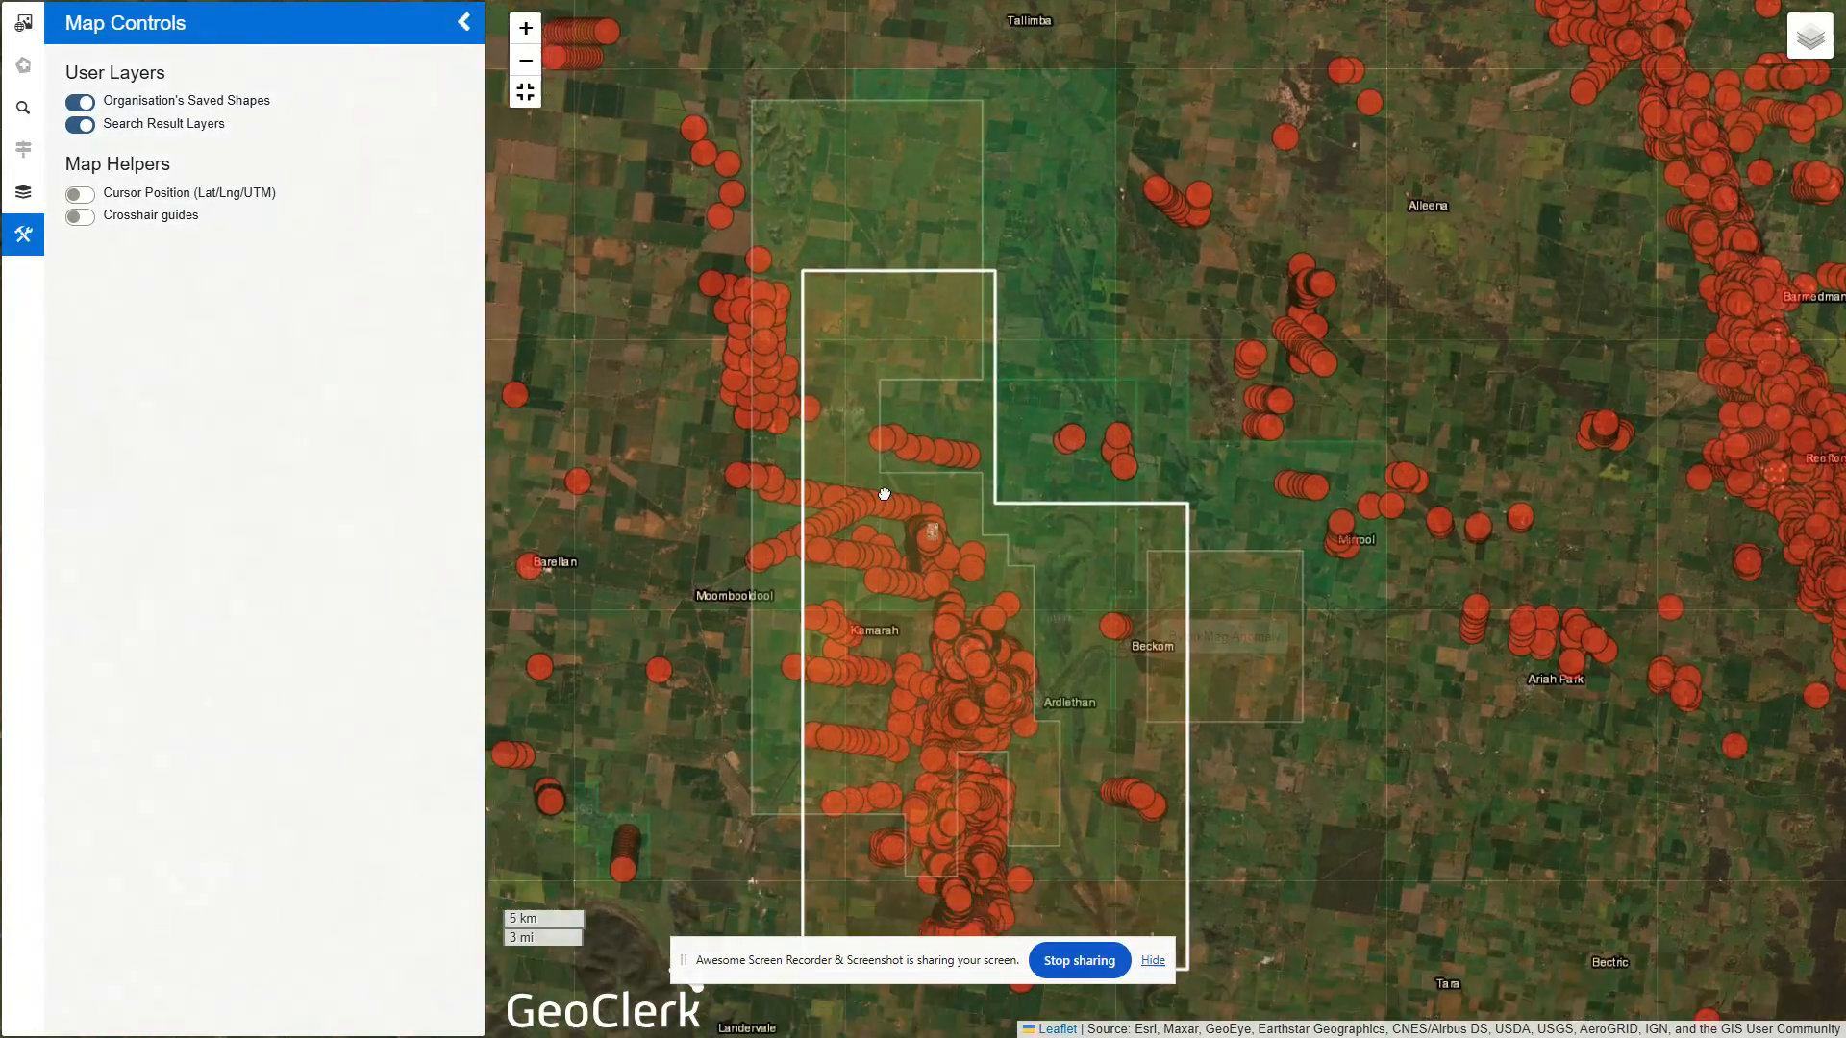
{"action": "left_click_drag", "start_coordinate": [885, 495], "coordinate": [957, 369]}
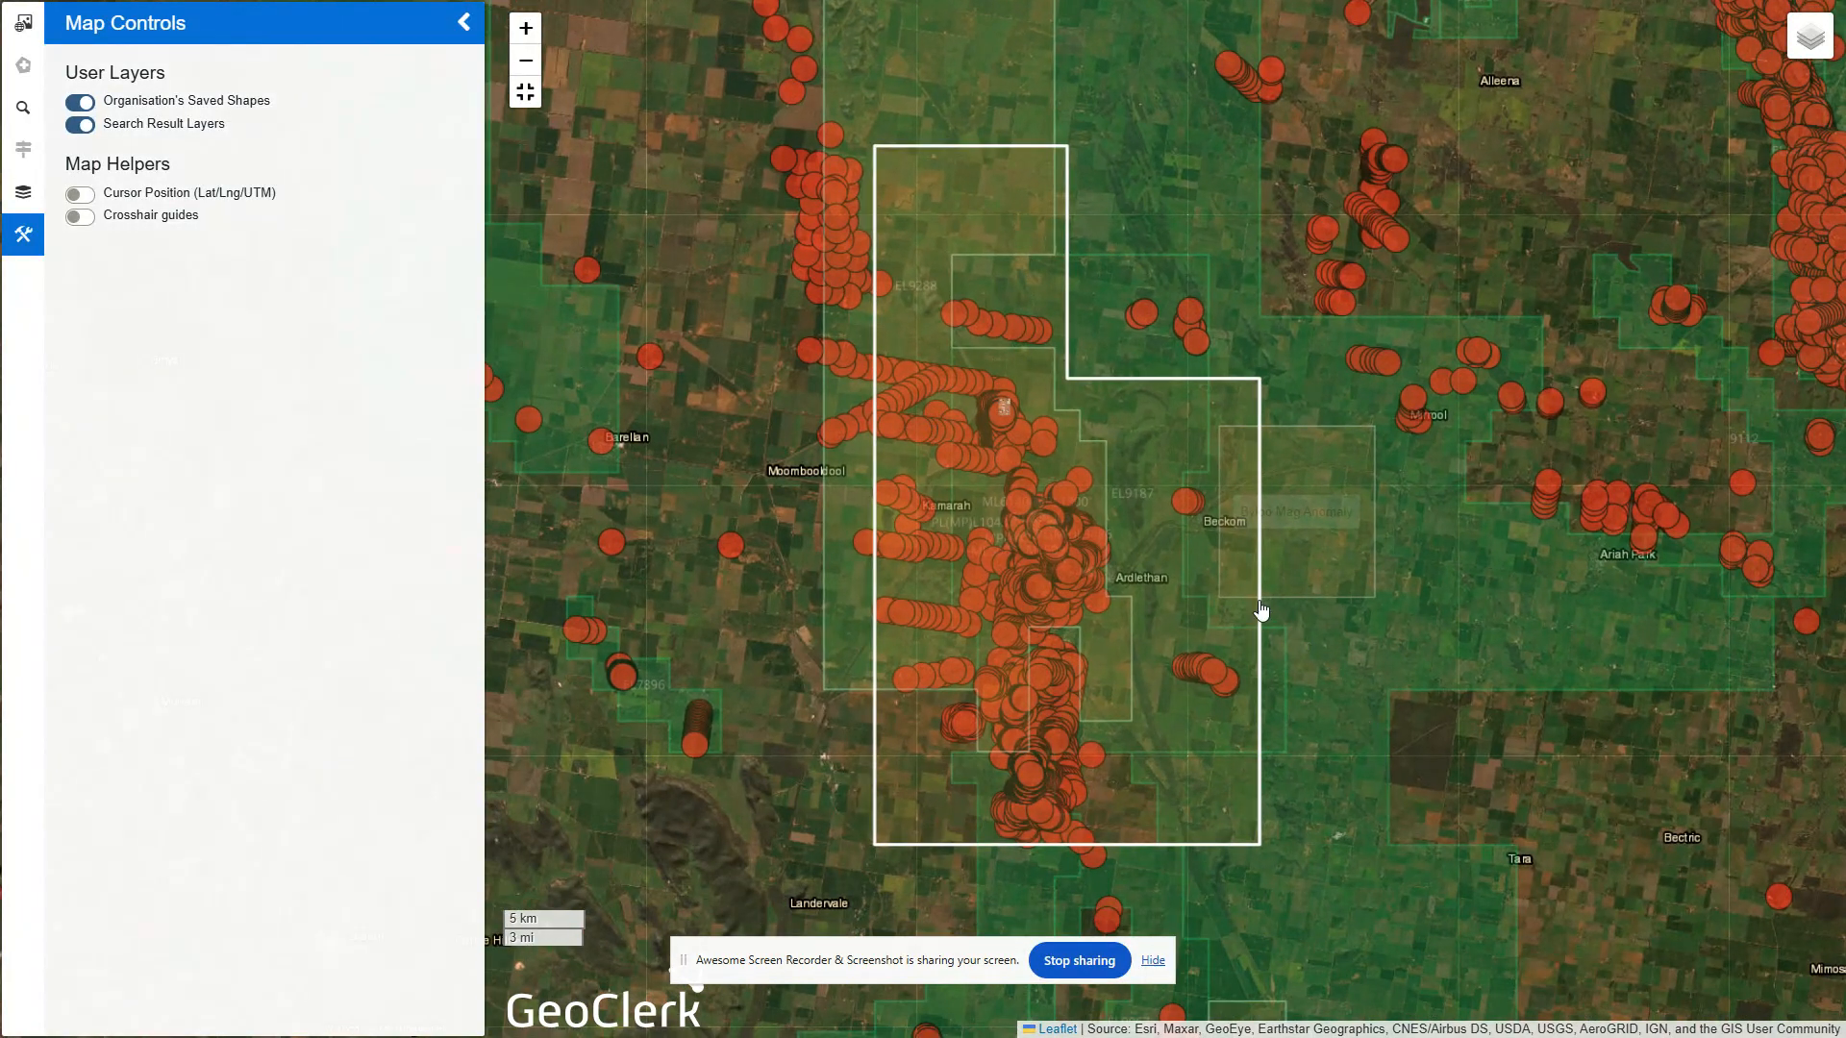
{"action": "left_click", "coordinate": [81, 126]}
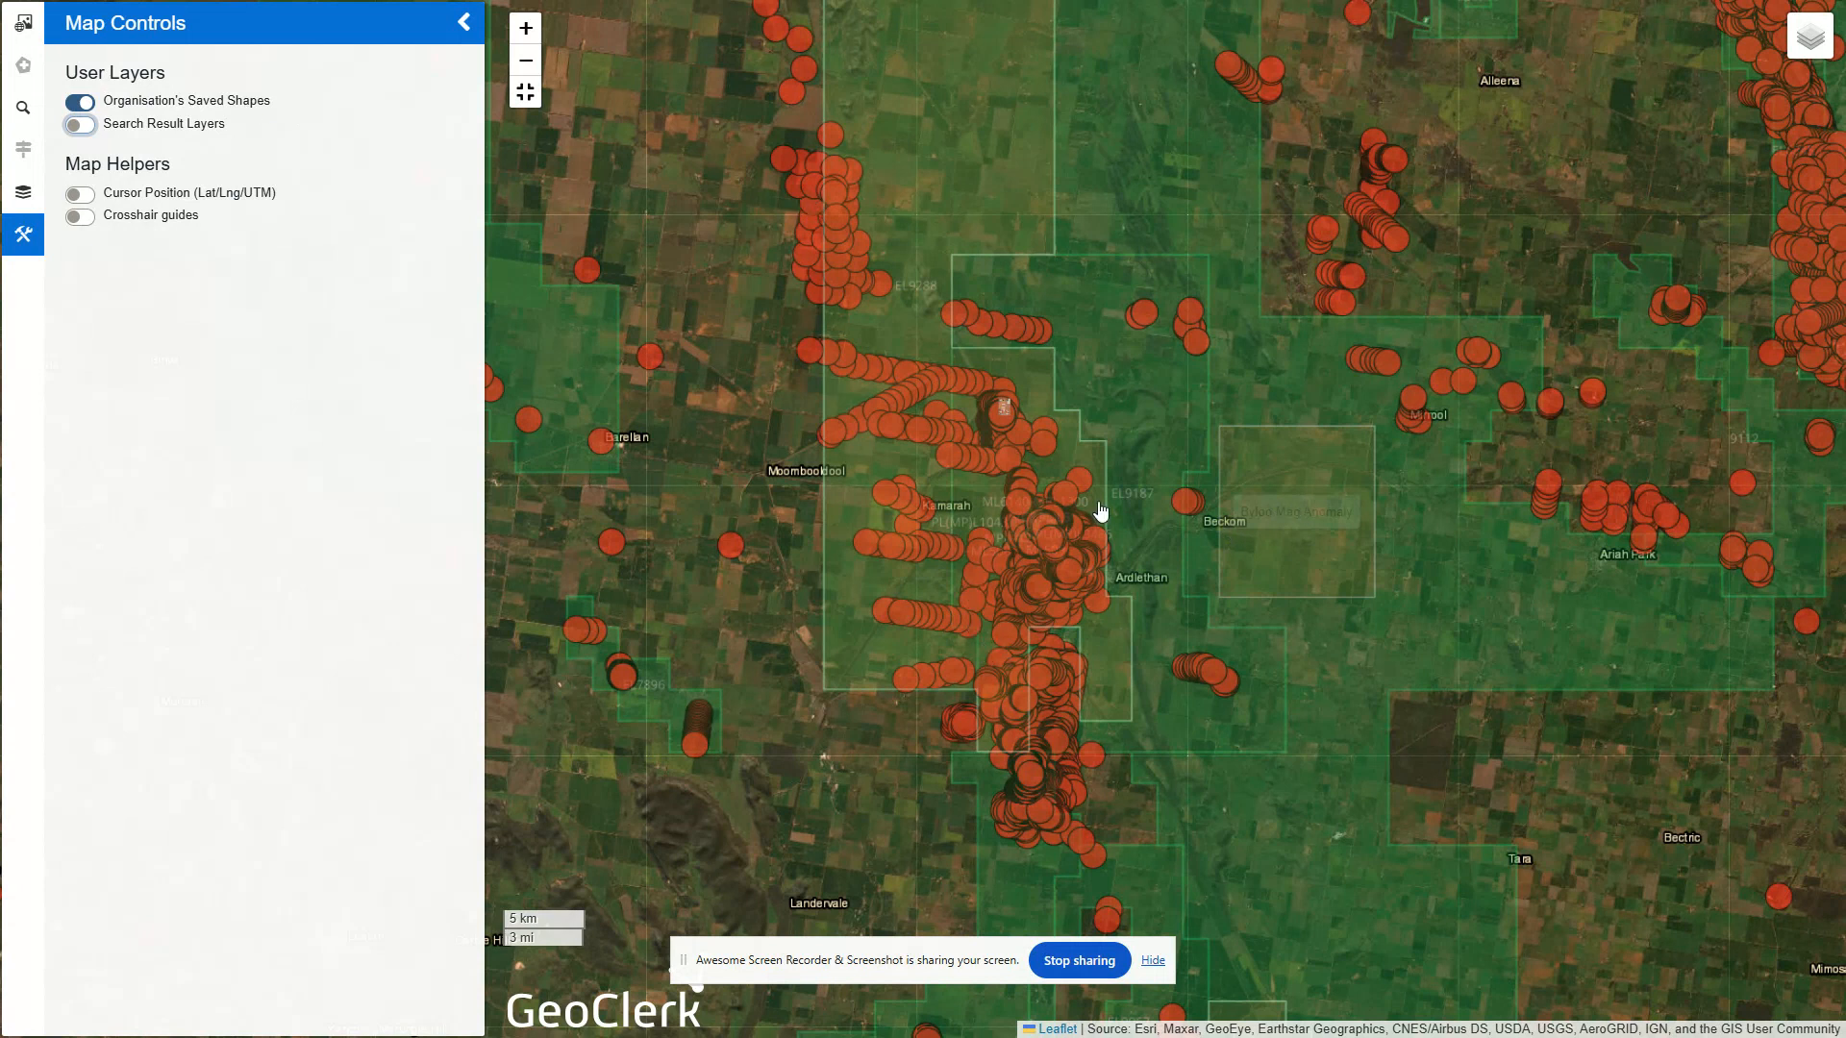
{"action": "left_click", "coordinate": [76, 108]}
{"action": "left_click", "coordinate": [76, 108]}
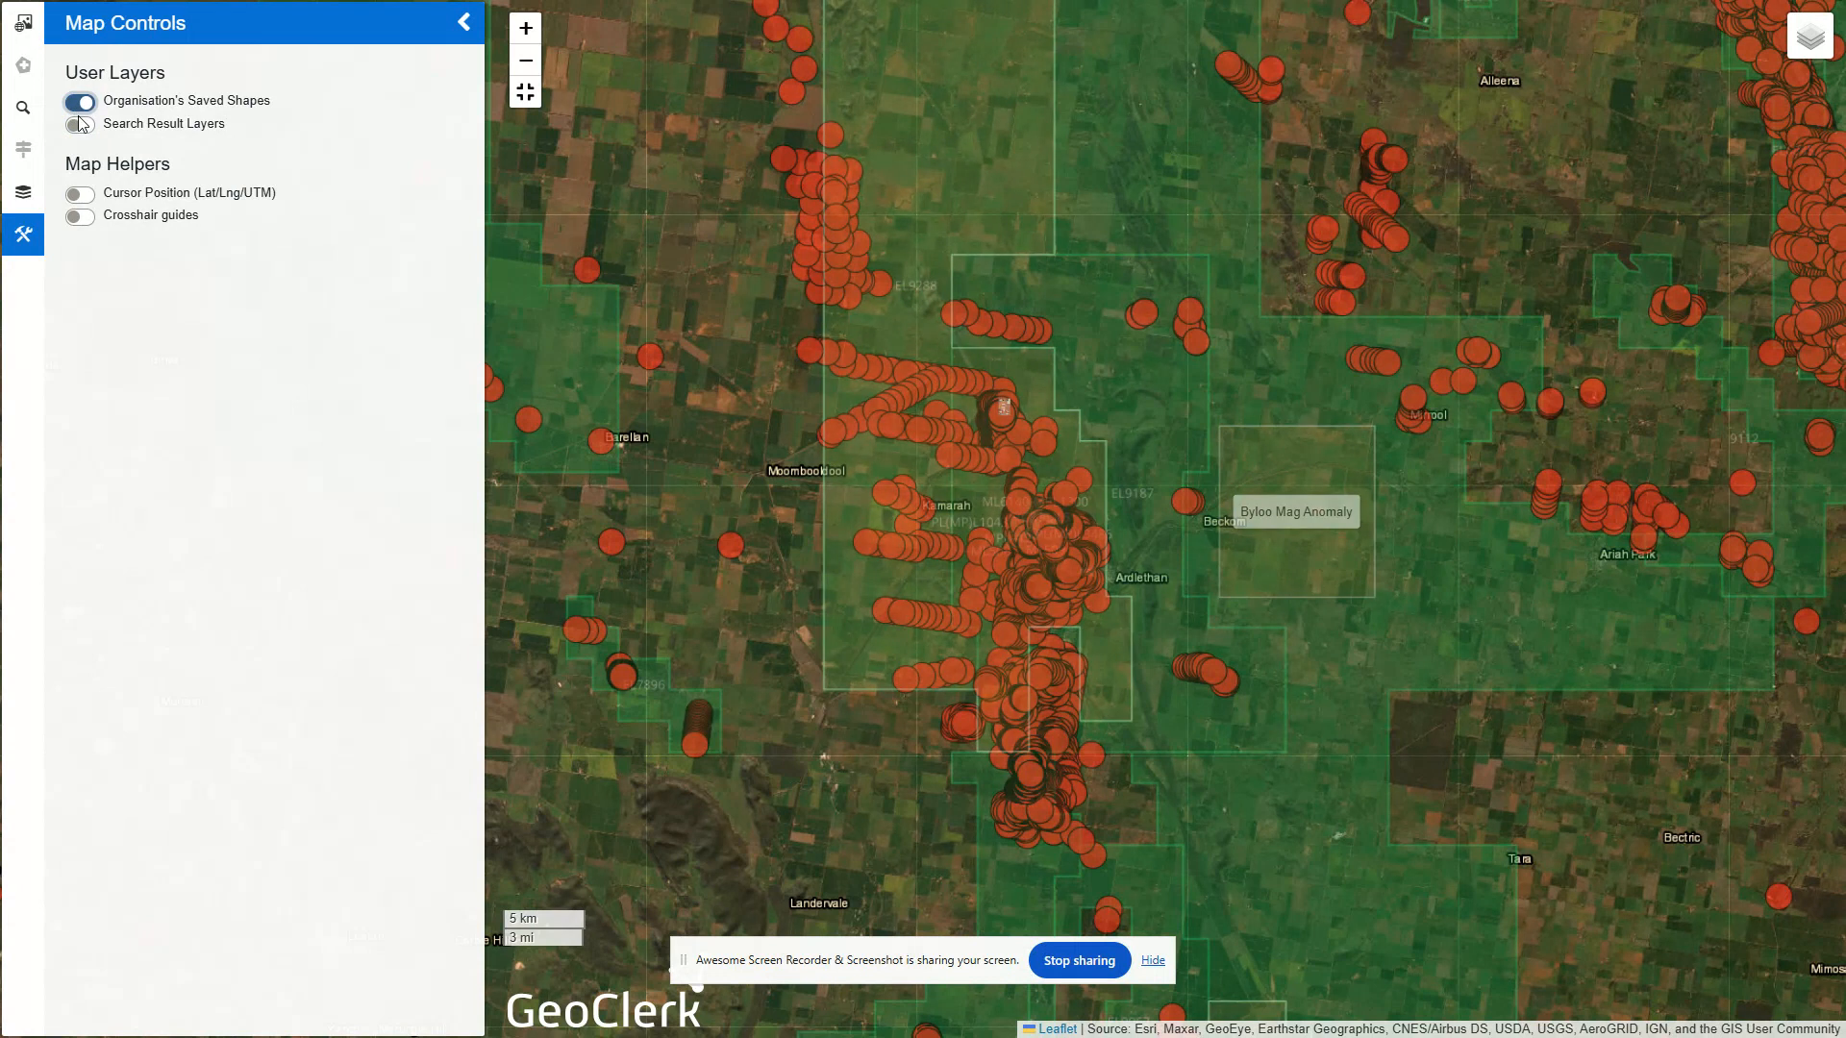
Step: Return to layer management, leave full-screen view and close the Spatial Viewer
{"action": "left_click", "coordinate": [23, 191]}
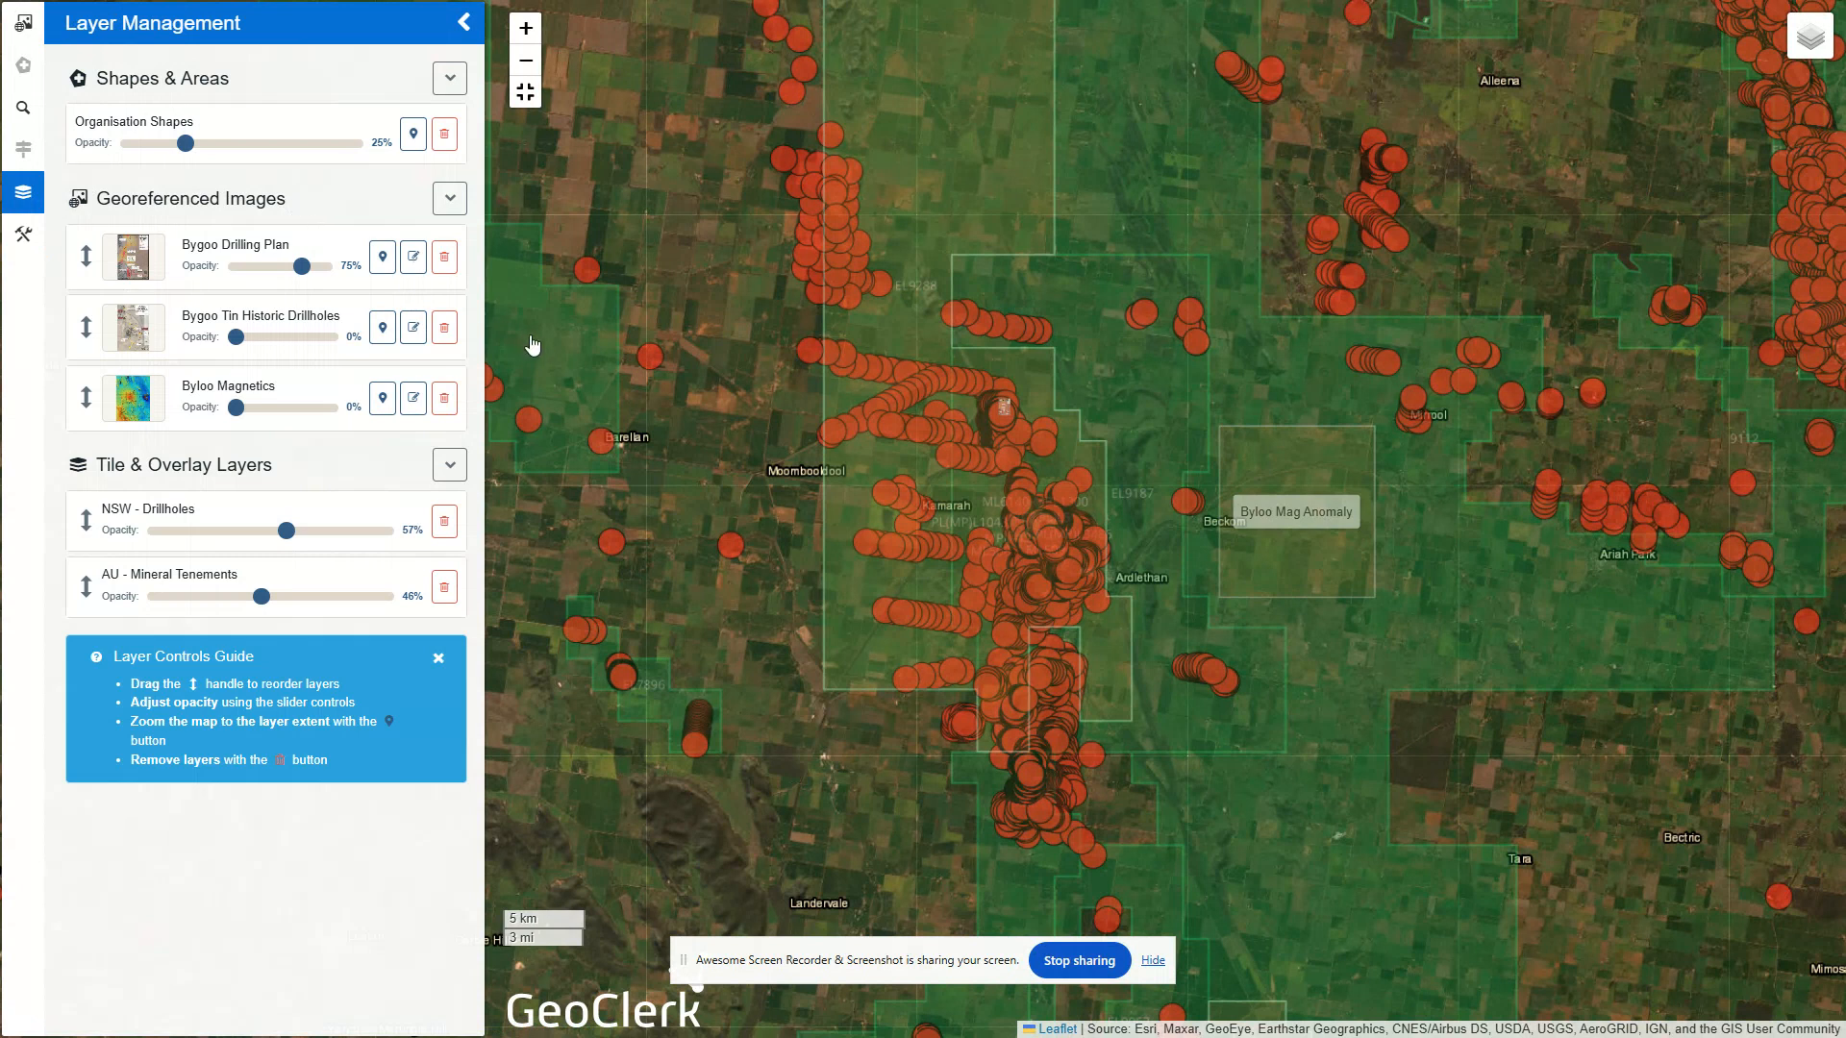
{"action": "key", "text": "Escape"}
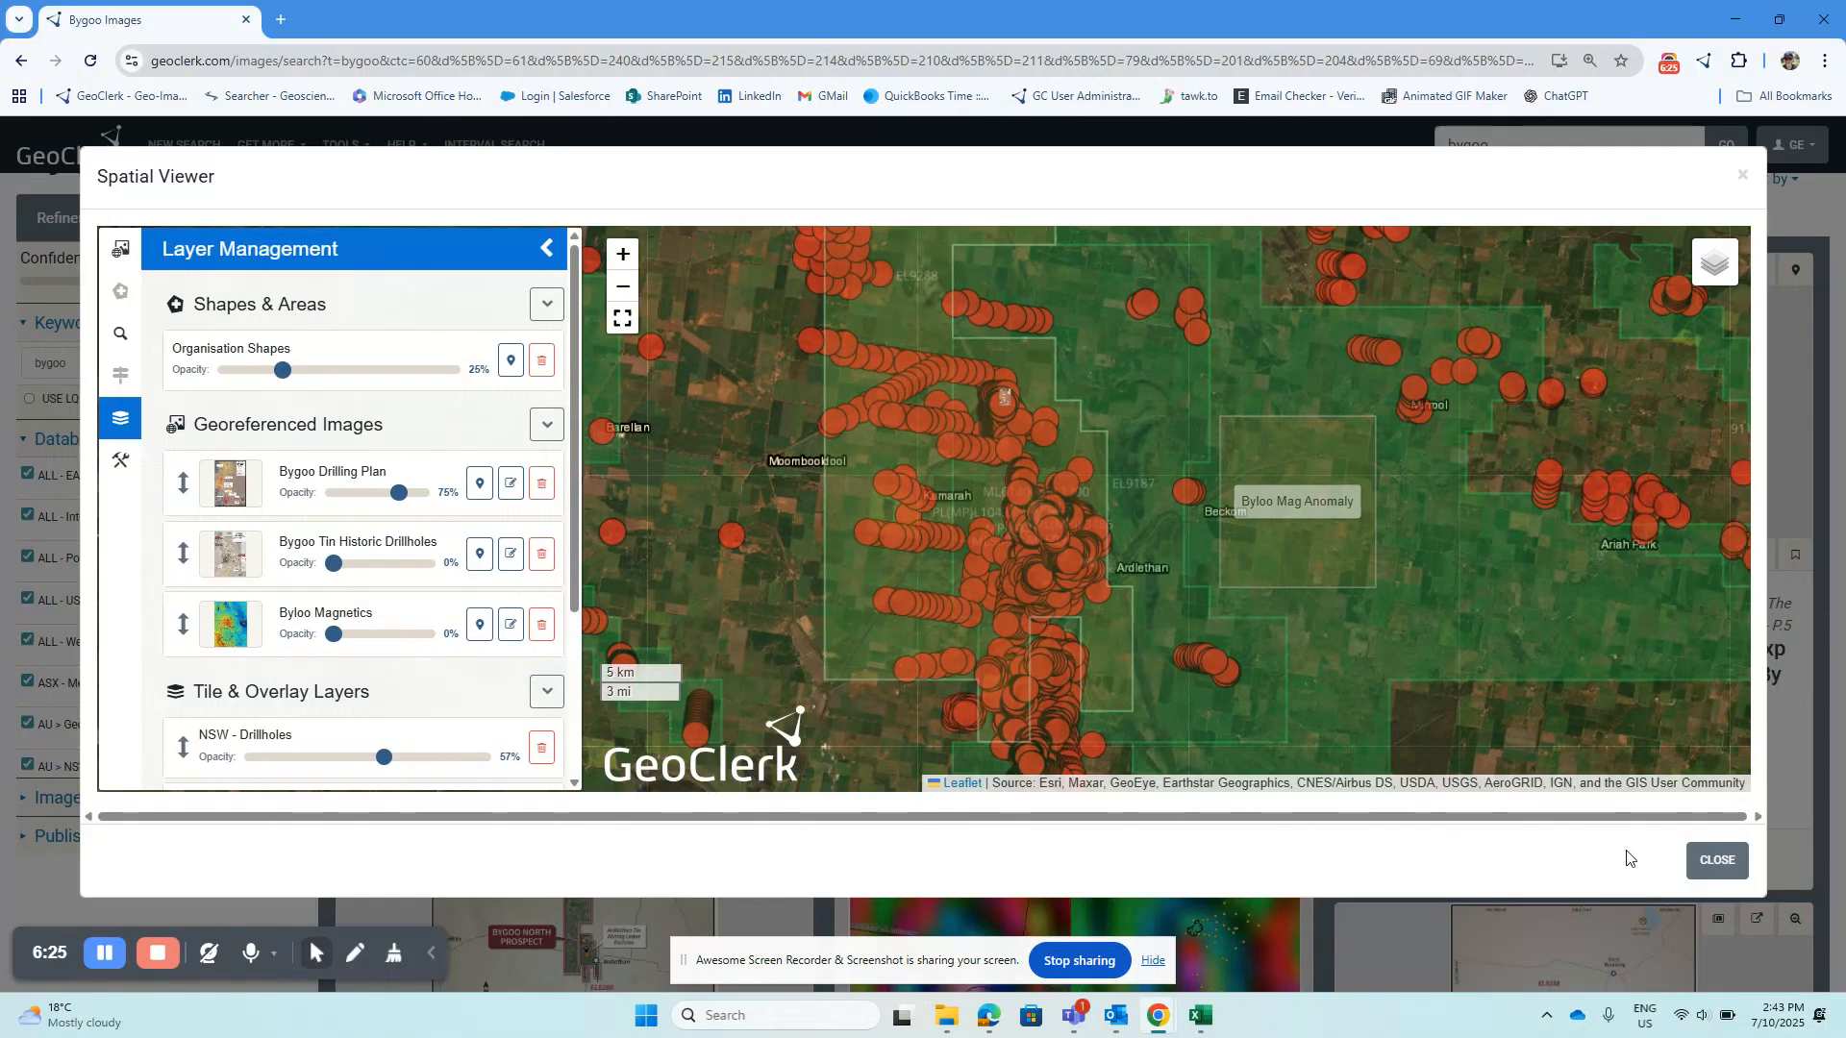
{"action": "left_click", "coordinate": [1717, 860]}
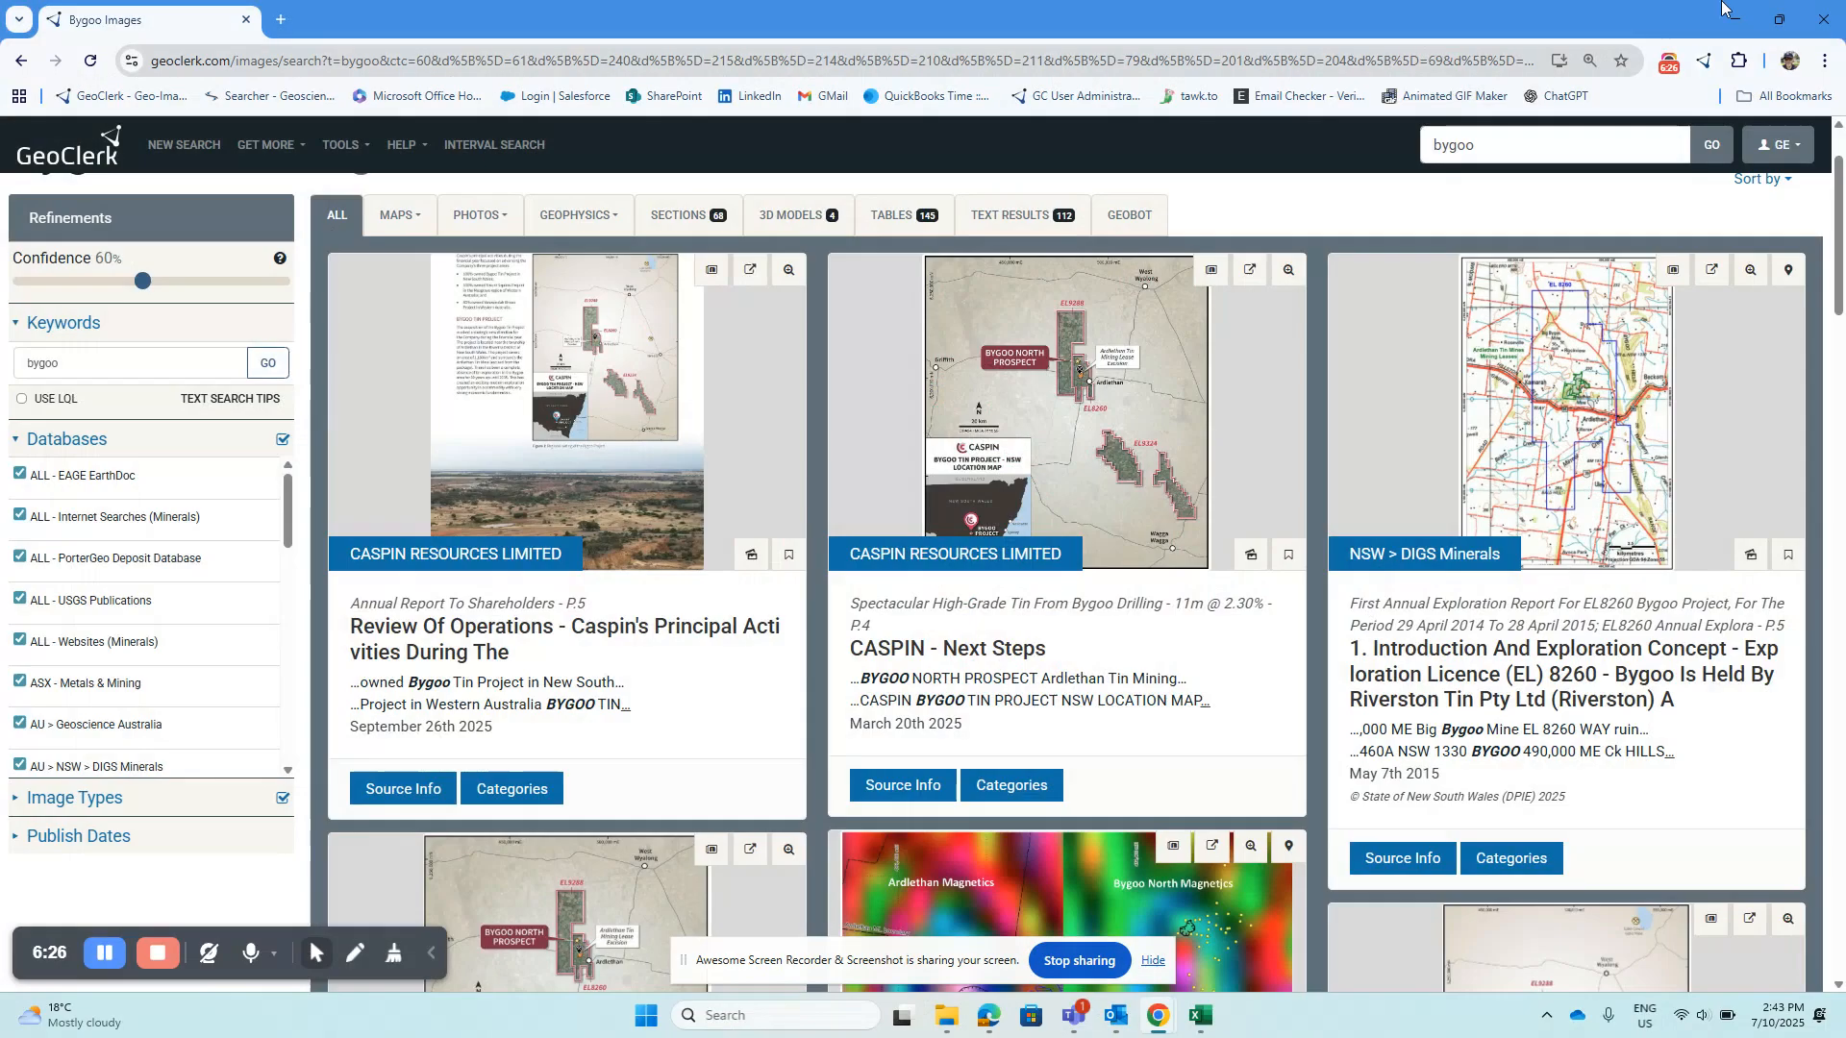
Step: Go to the account's Shape Manager and start adding a new shape
{"action": "left_click", "coordinate": [1780, 146]}
{"action": "left_click", "coordinate": [1710, 191]}
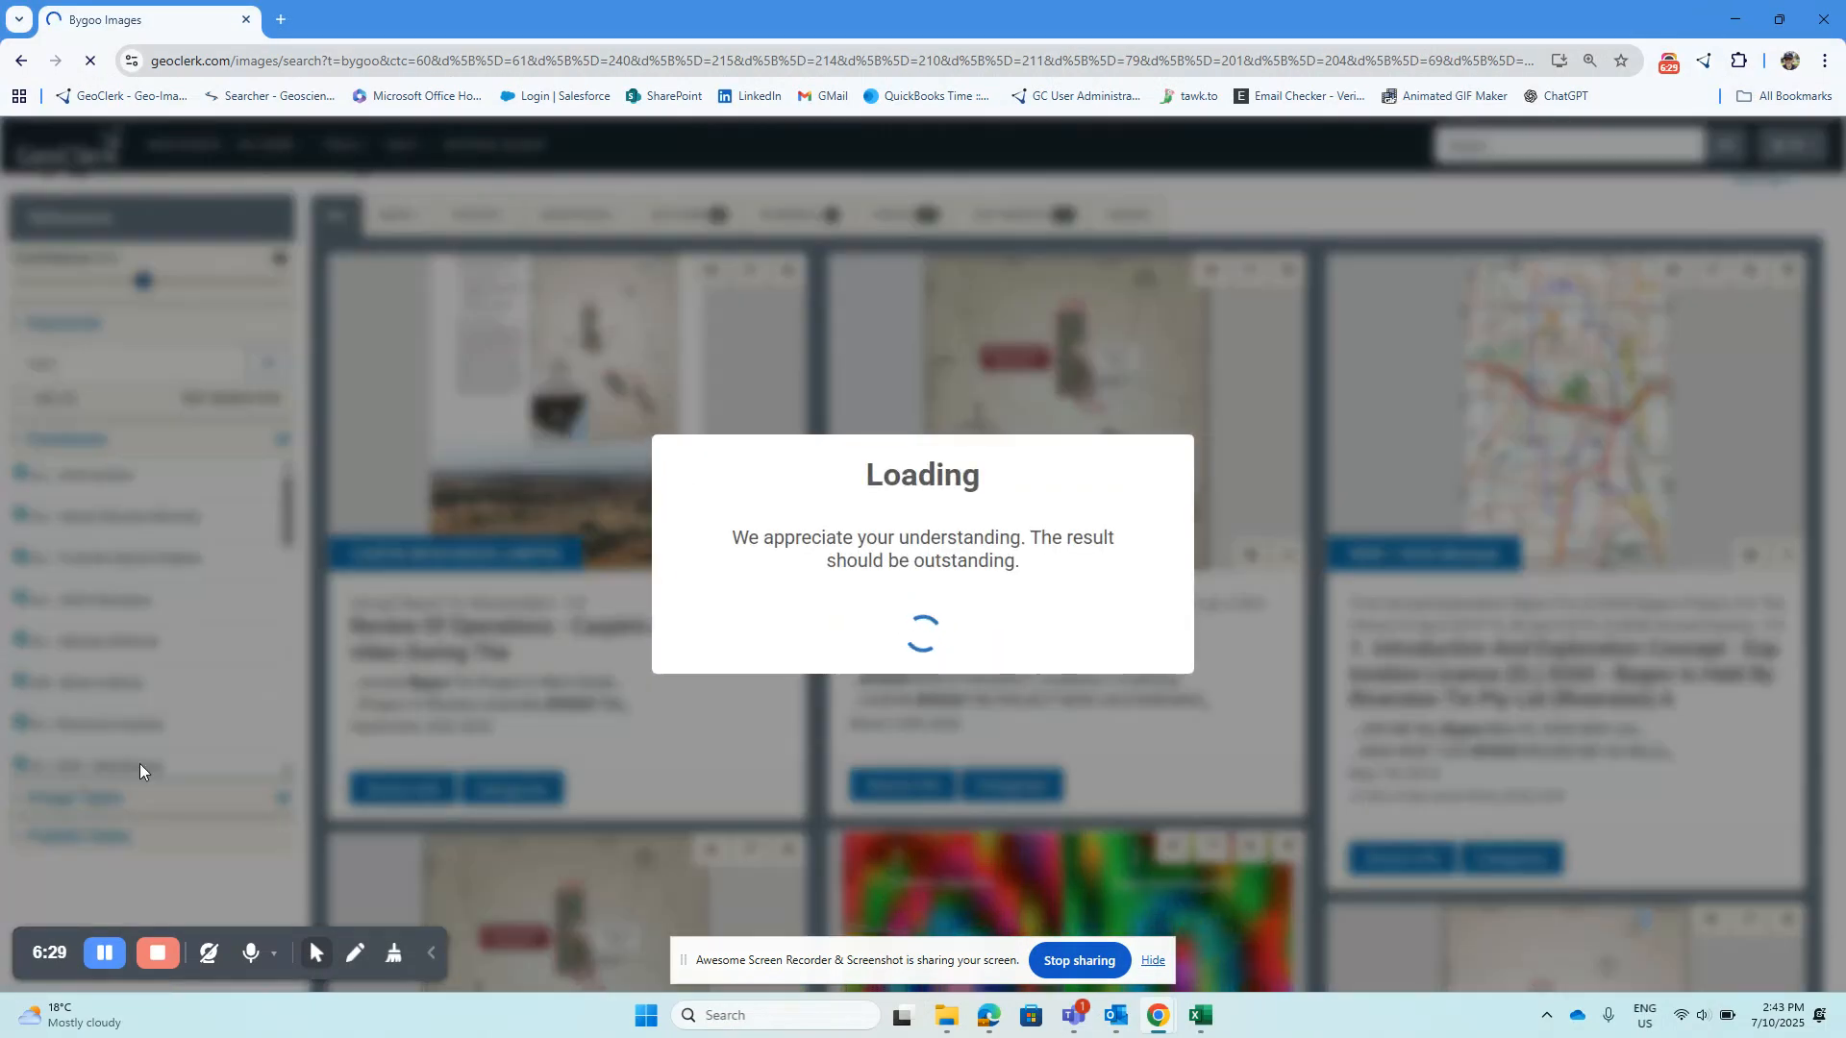
{"action": "scroll", "coordinate": [197, 764], "scroll_direction": "down", "scroll_amount": 20}
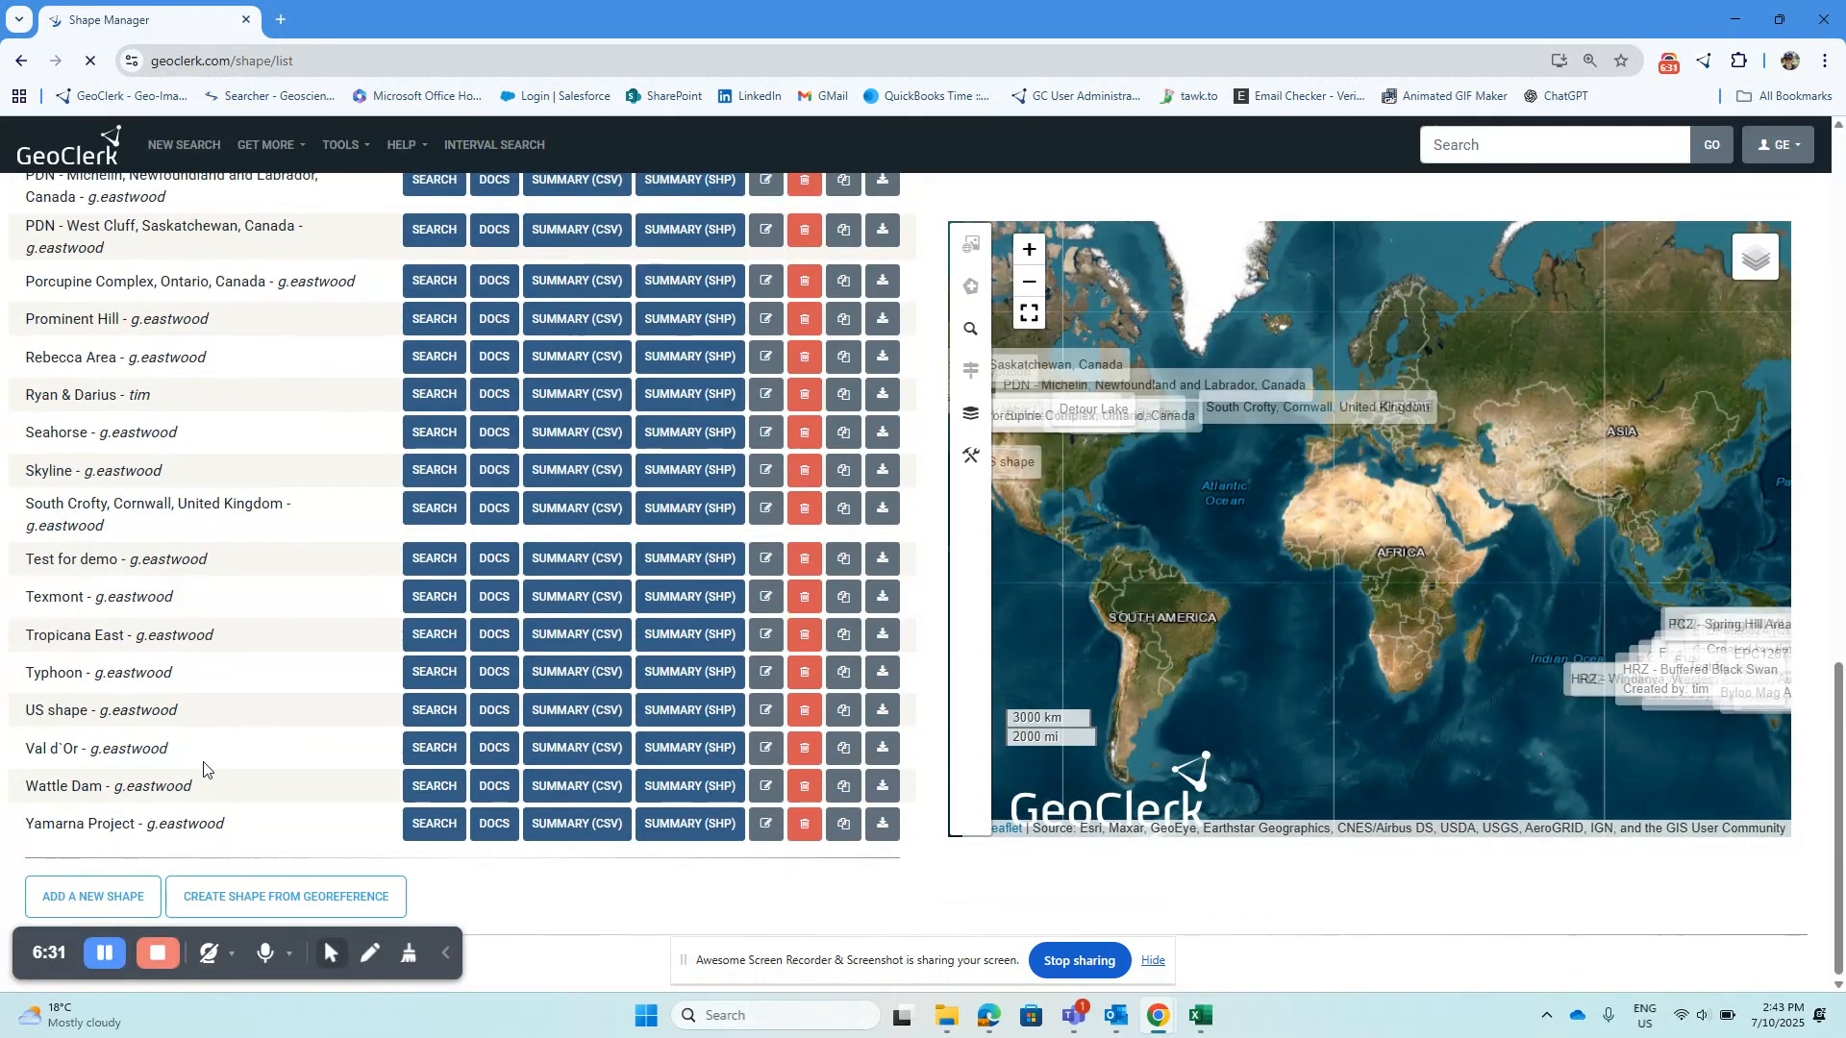
{"action": "left_click", "coordinate": [73, 904]}
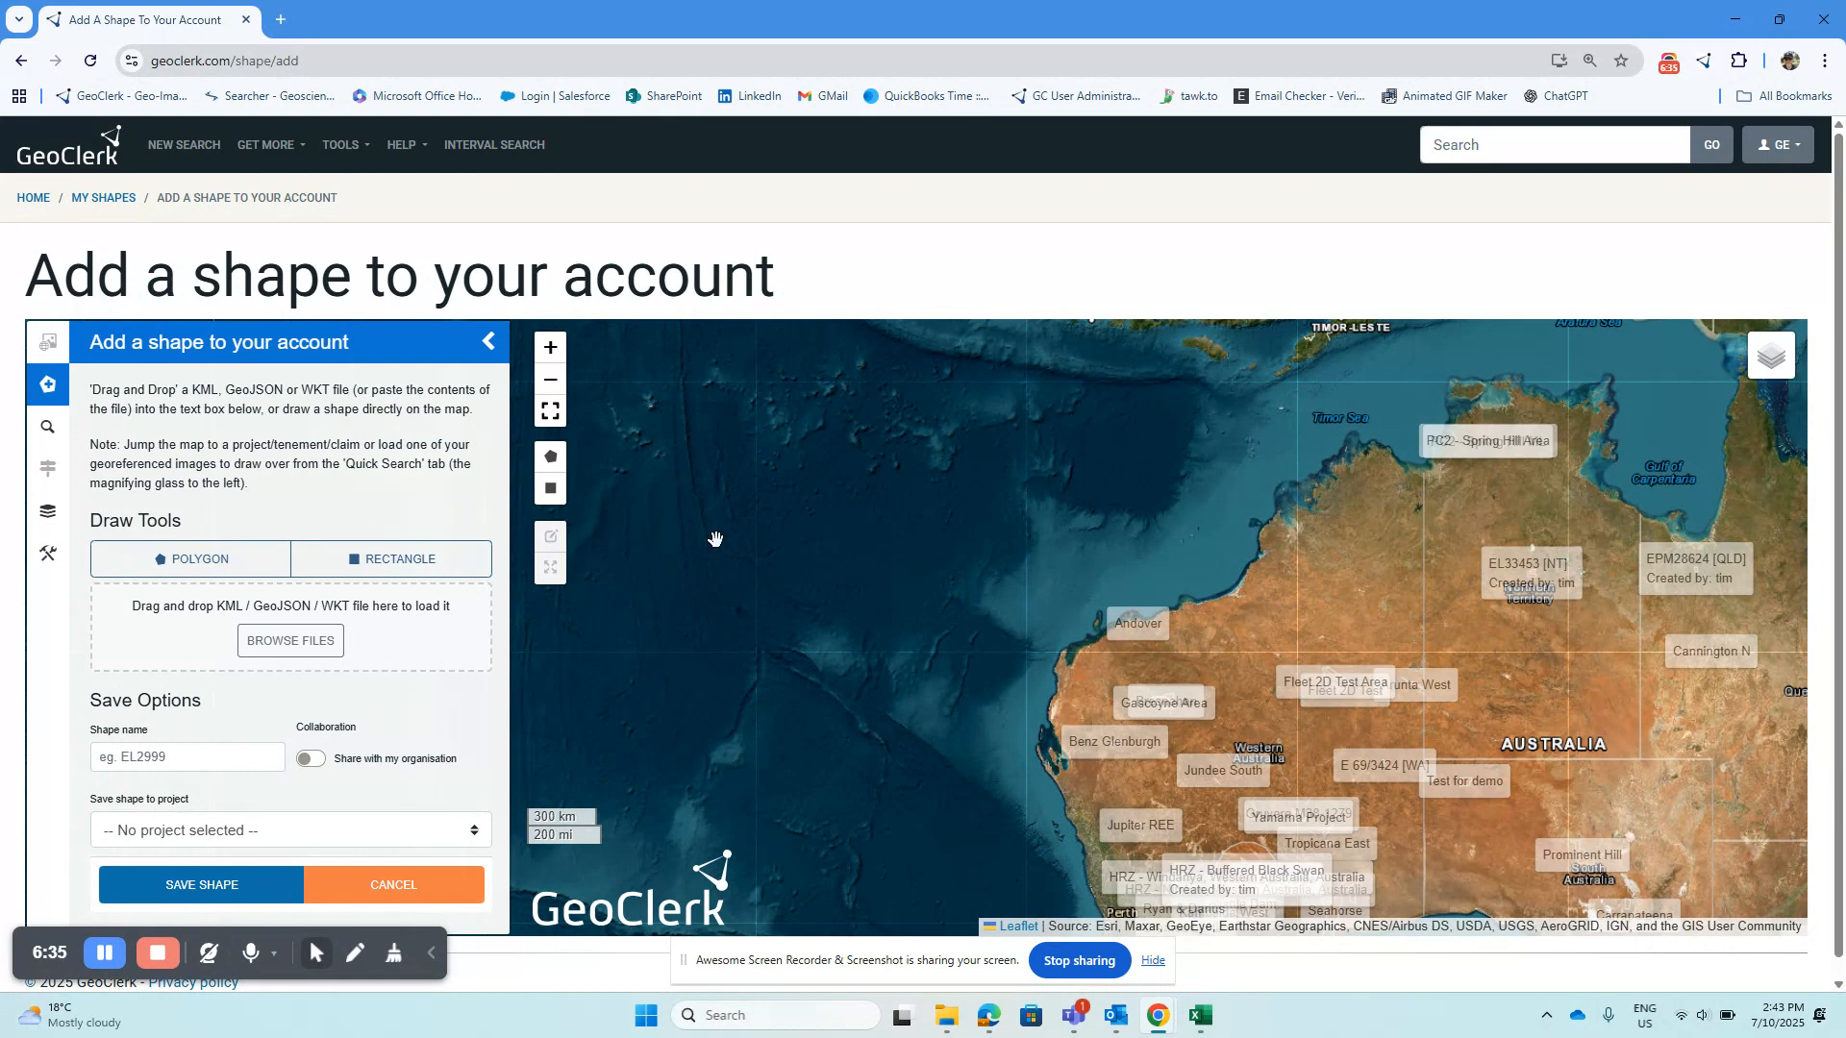
Step: Use Quick Search to load all georeferenced images within a map extent covering Byloo Mag Anomaly and Bygoo, NSW
{"action": "left_click", "coordinate": [47, 427]}
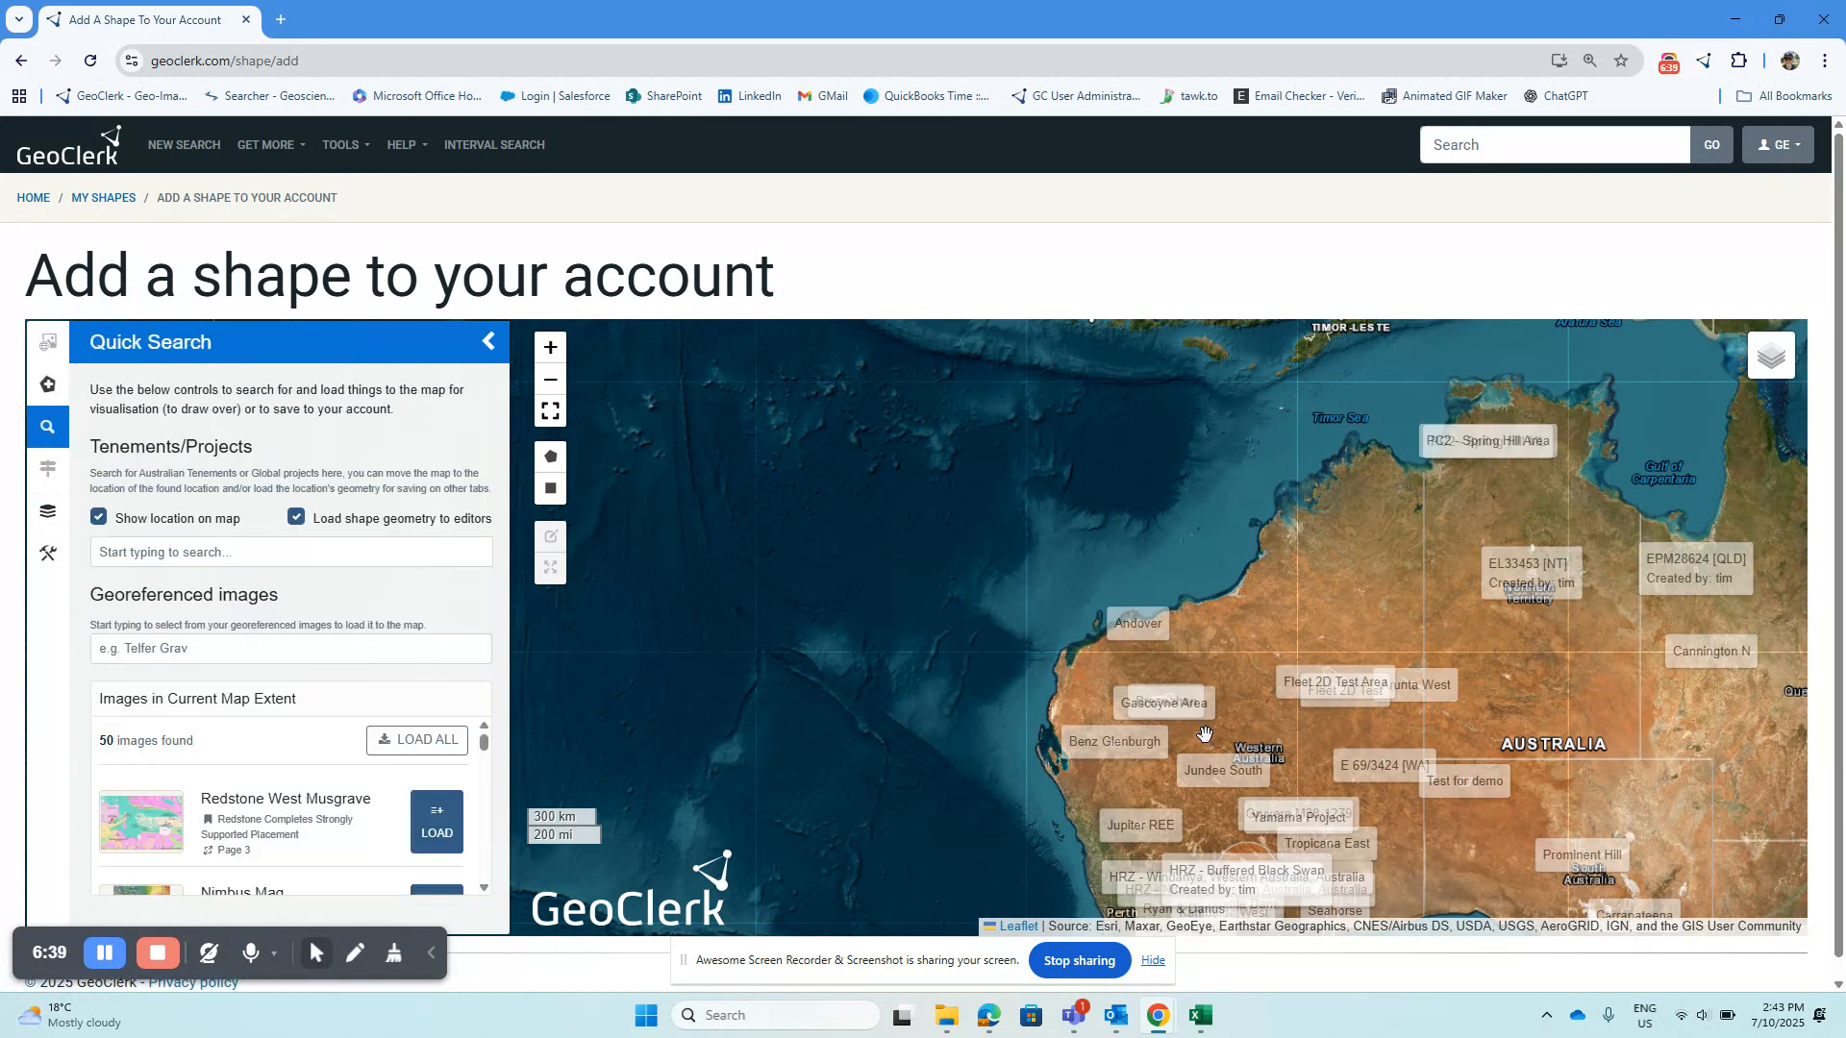
{"action": "left_click_drag", "start_coordinate": [1208, 740], "coordinate": [610, 470]}
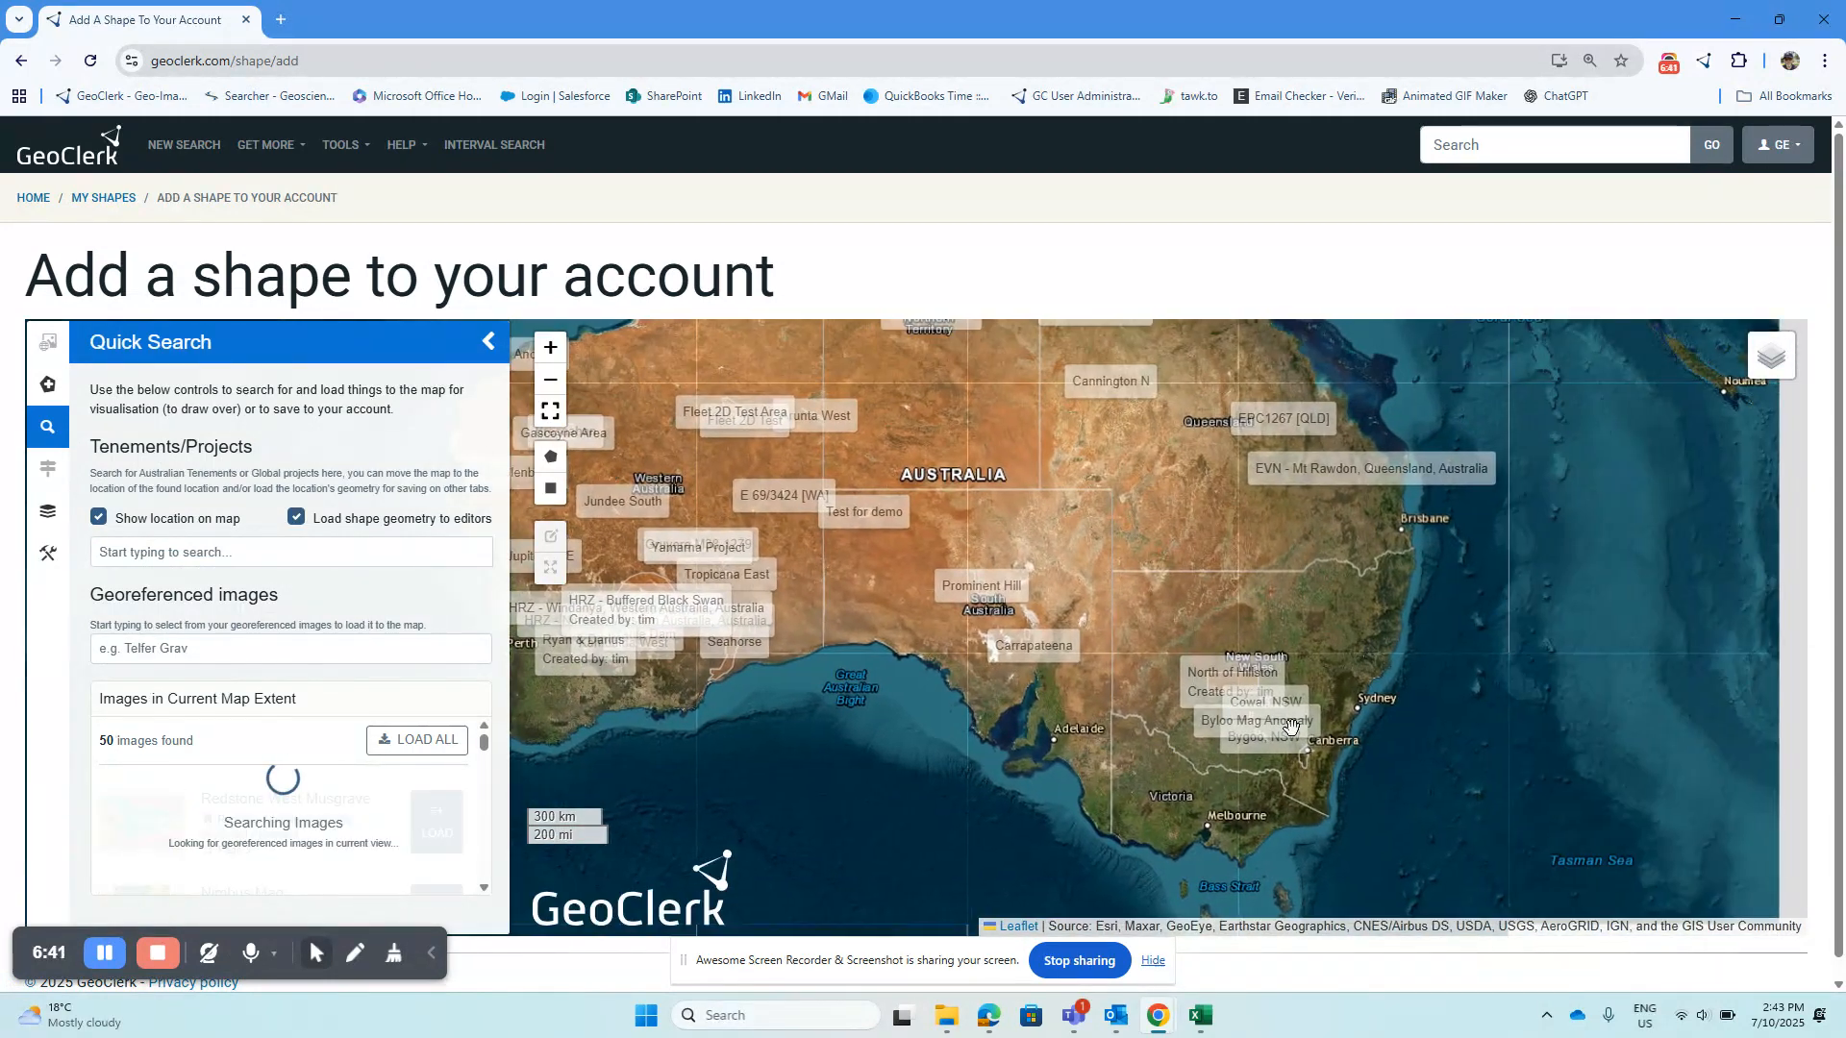
{"action": "scroll", "coordinate": [1291, 728], "scroll_direction": "up", "scroll_amount": 1}
{"action": "scroll", "coordinate": [1291, 728], "scroll_direction": "up", "scroll_amount": 4}
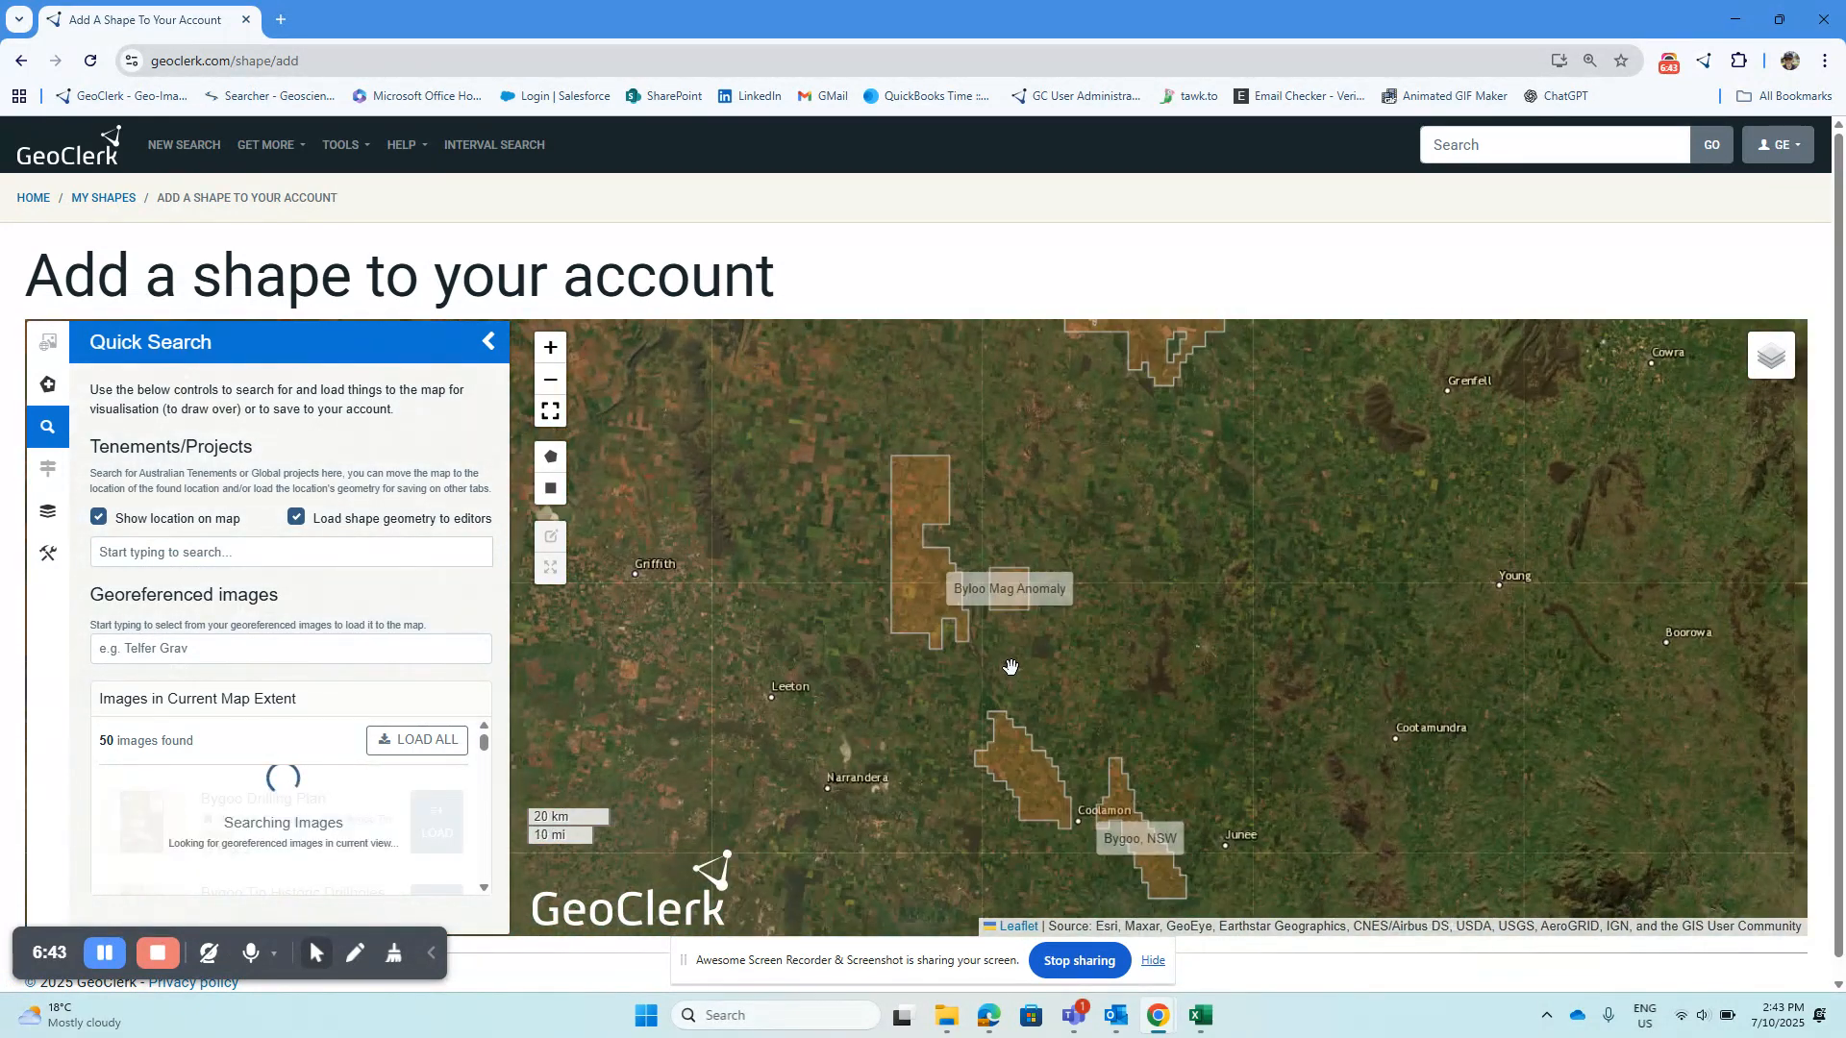
{"action": "left_click_drag", "start_coordinate": [1007, 667], "coordinate": [1084, 627]}
{"action": "scroll", "coordinate": [212, 679], "scroll_direction": "down", "scroll_amount": 1}
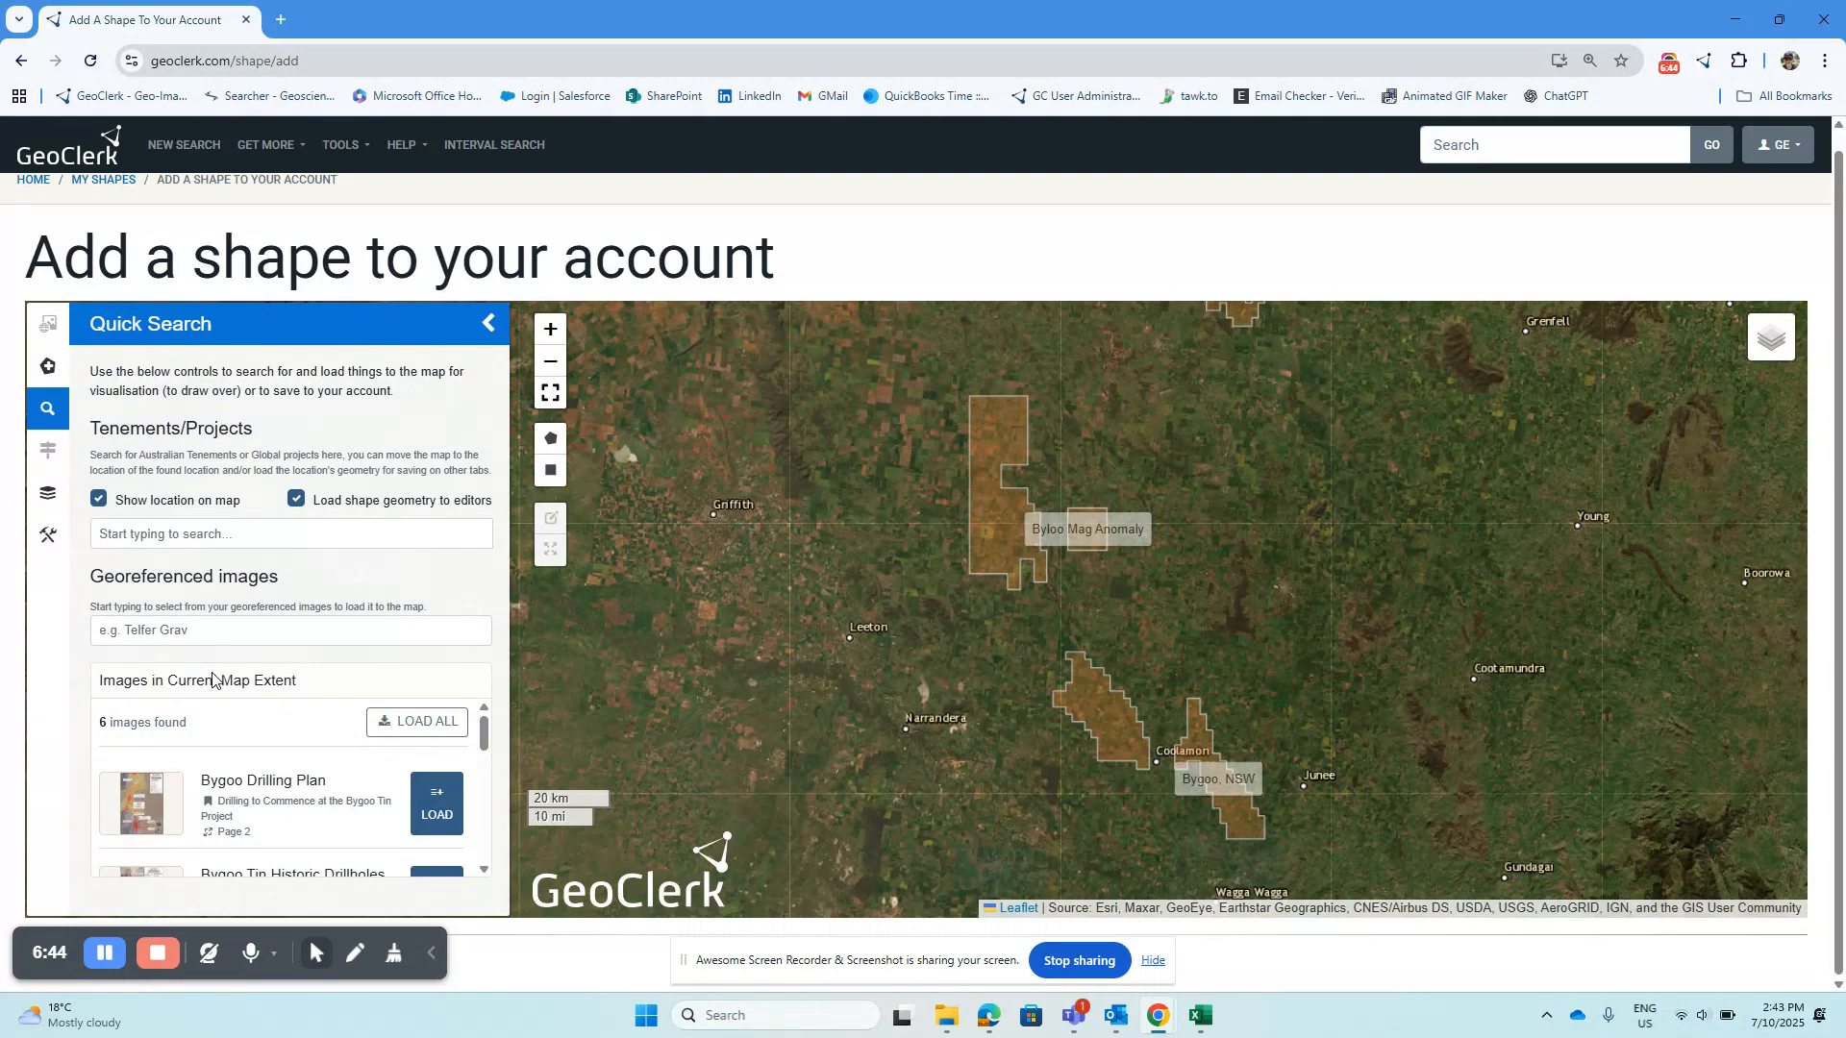
{"action": "left_click", "coordinate": [375, 729]}
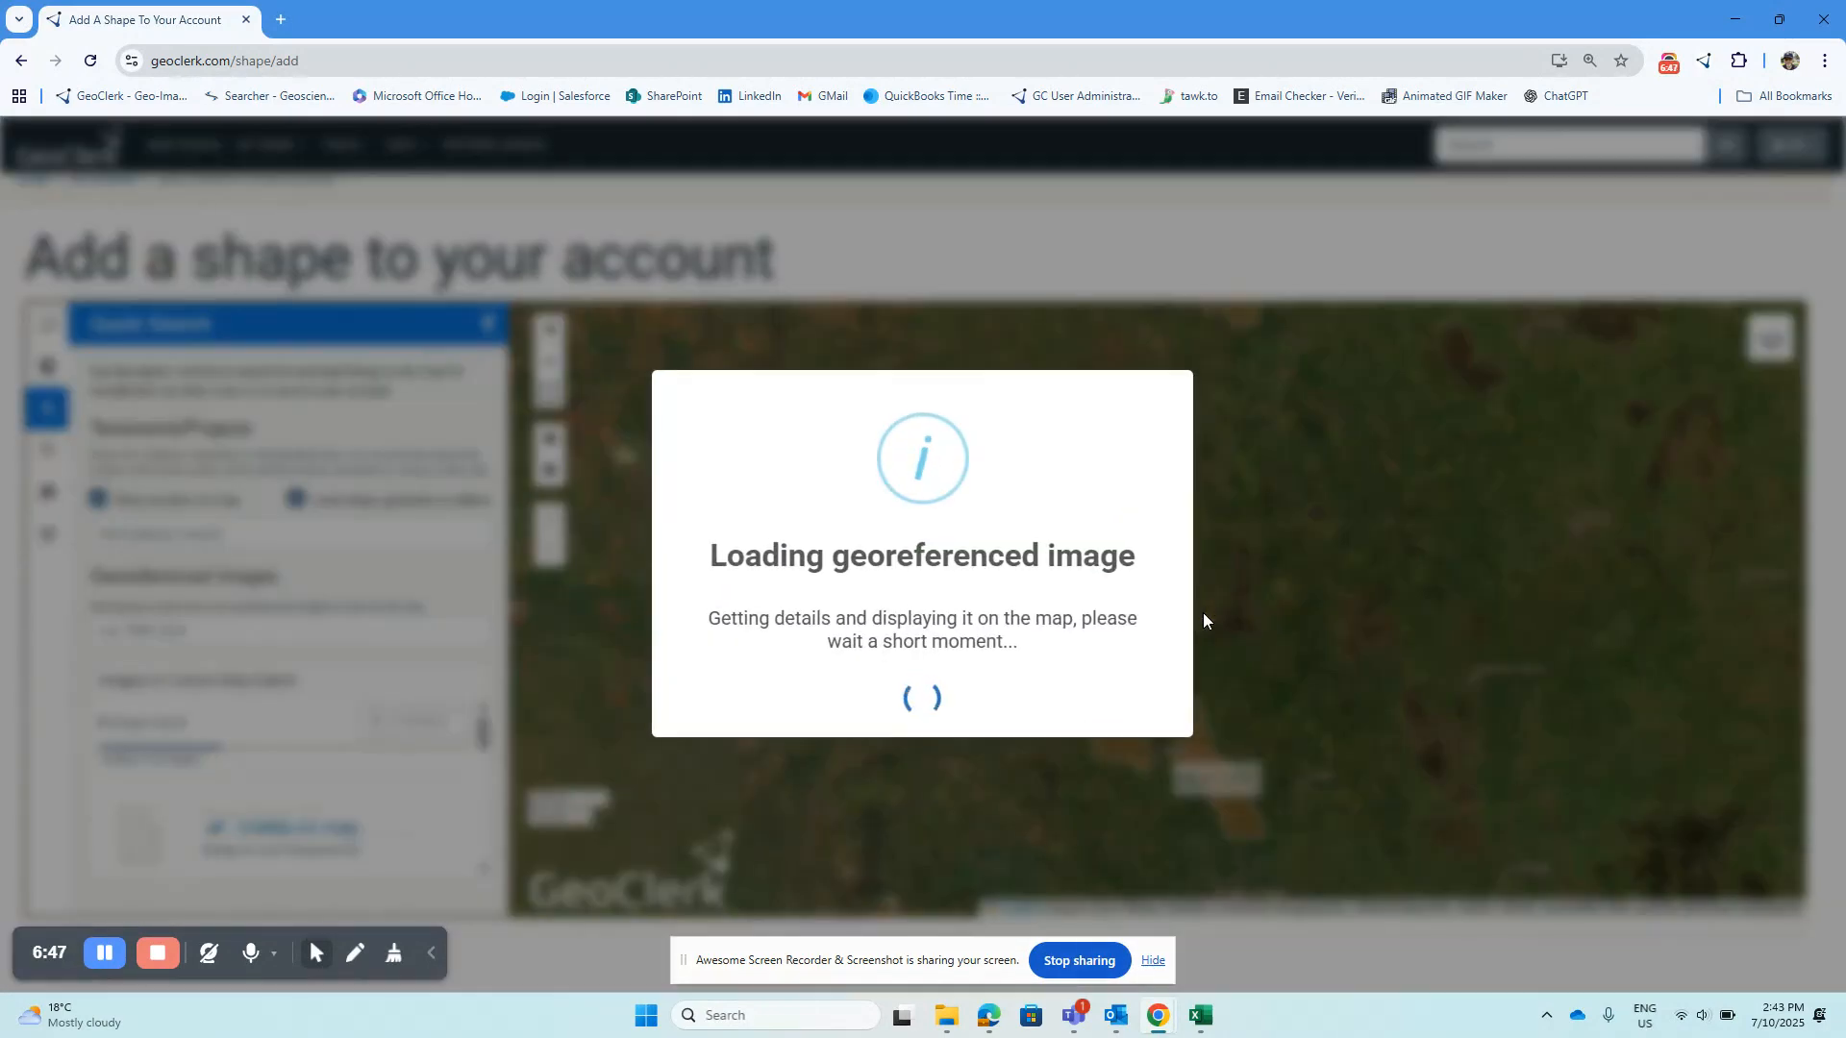